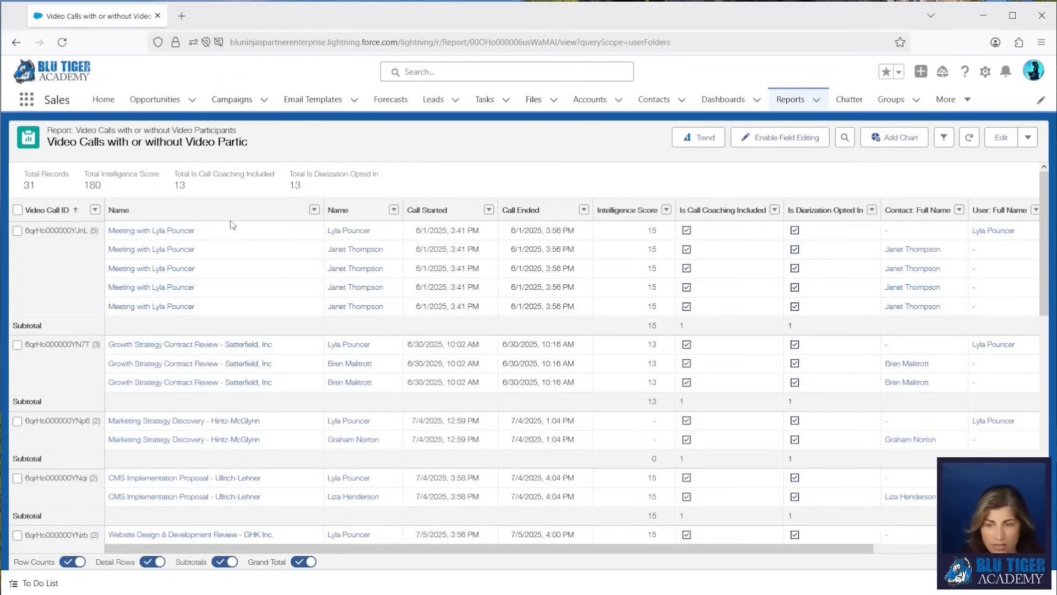
# Open Setup and go to the Flows page by searching Quick Find for flow.
pyautogui.click(987, 73)
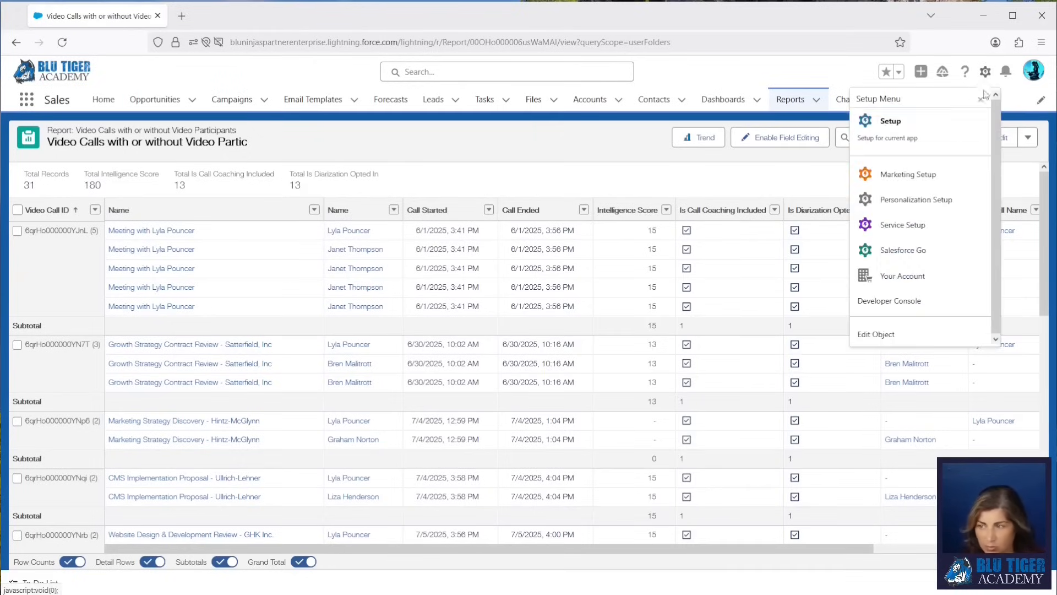
pyautogui.click(925, 125)
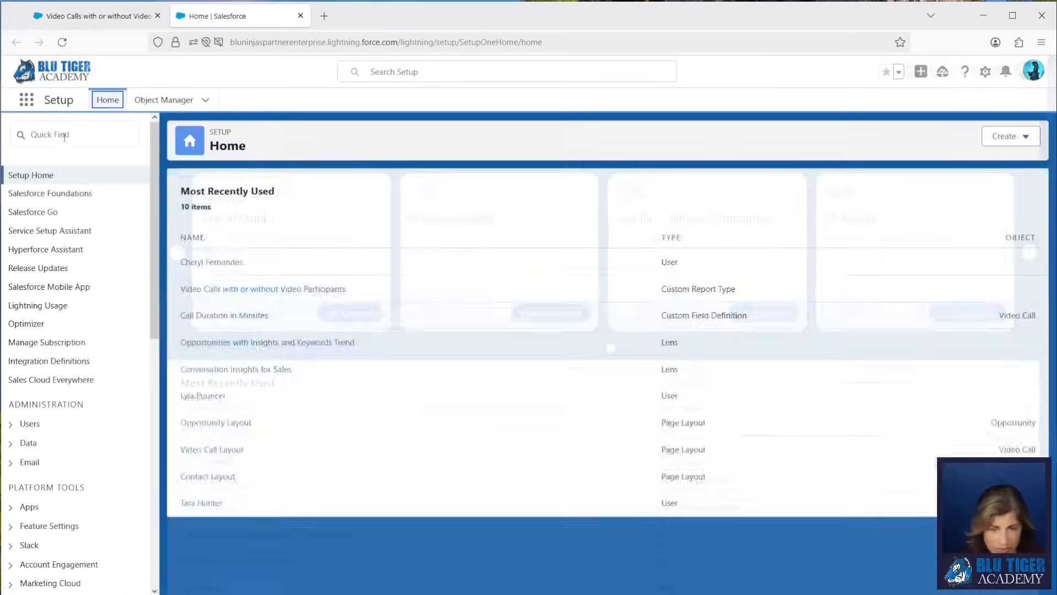
pyautogui.click(65, 136)
pyautogui.write('flow')
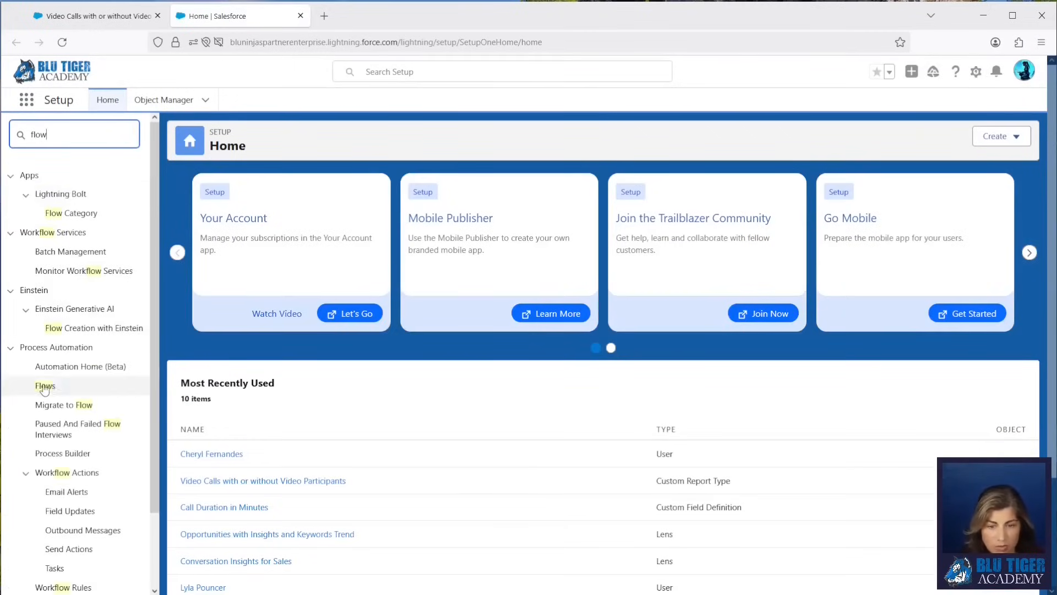
pyautogui.click(44, 387)
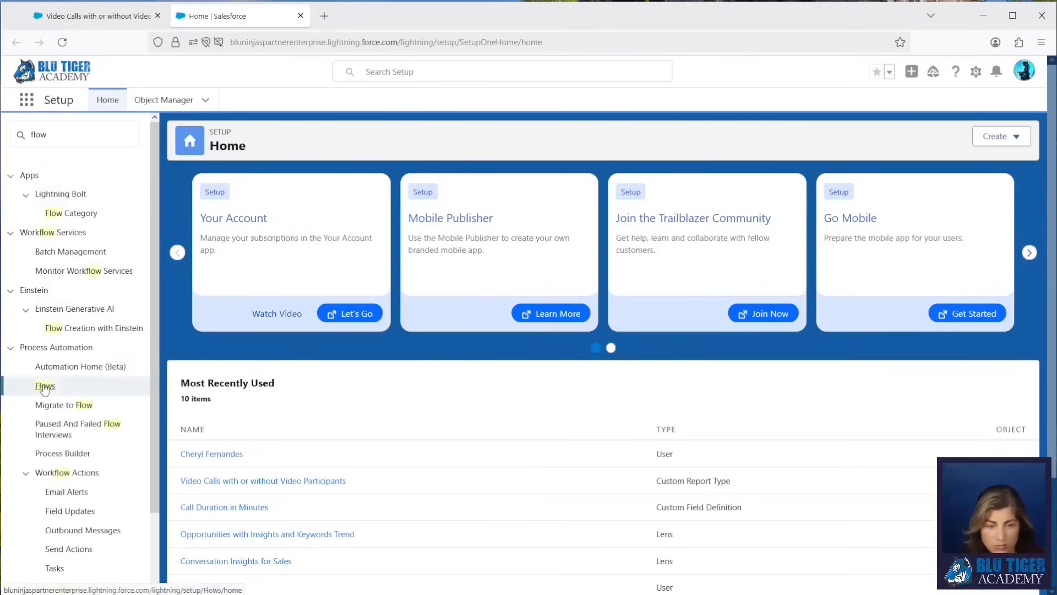
# Create a new Schedule-Triggered Flow from the Scheduled automations category.
pyautogui.click(999, 136)
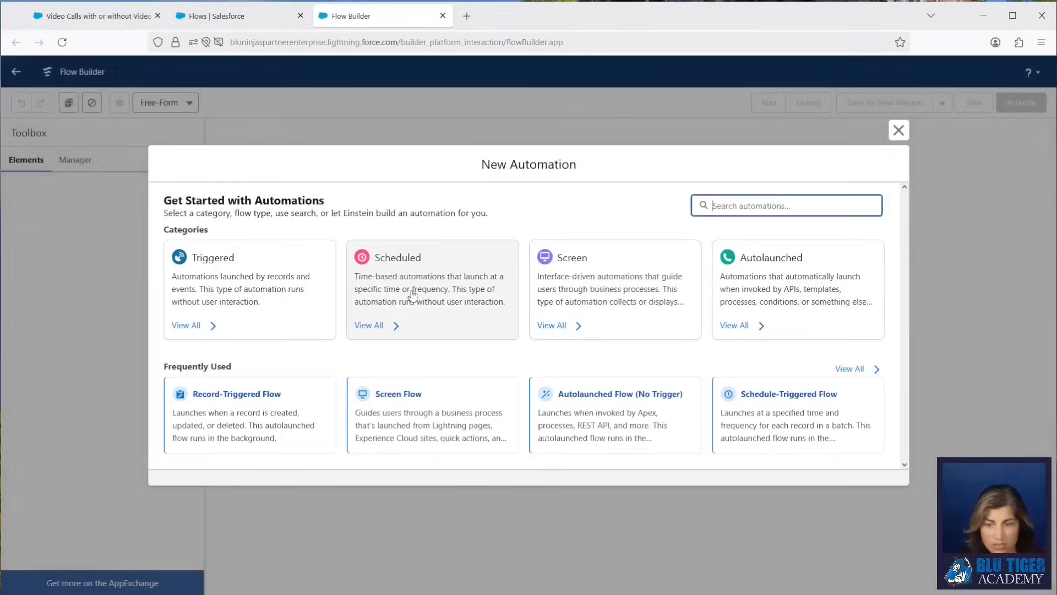
pyautogui.click(412, 297)
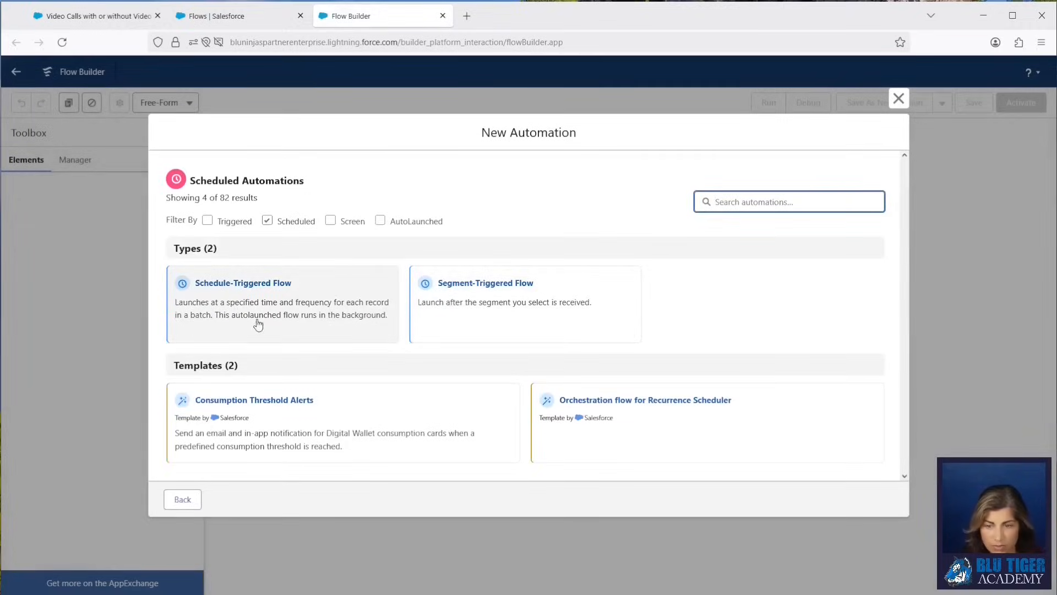
pyautogui.click(216, 302)
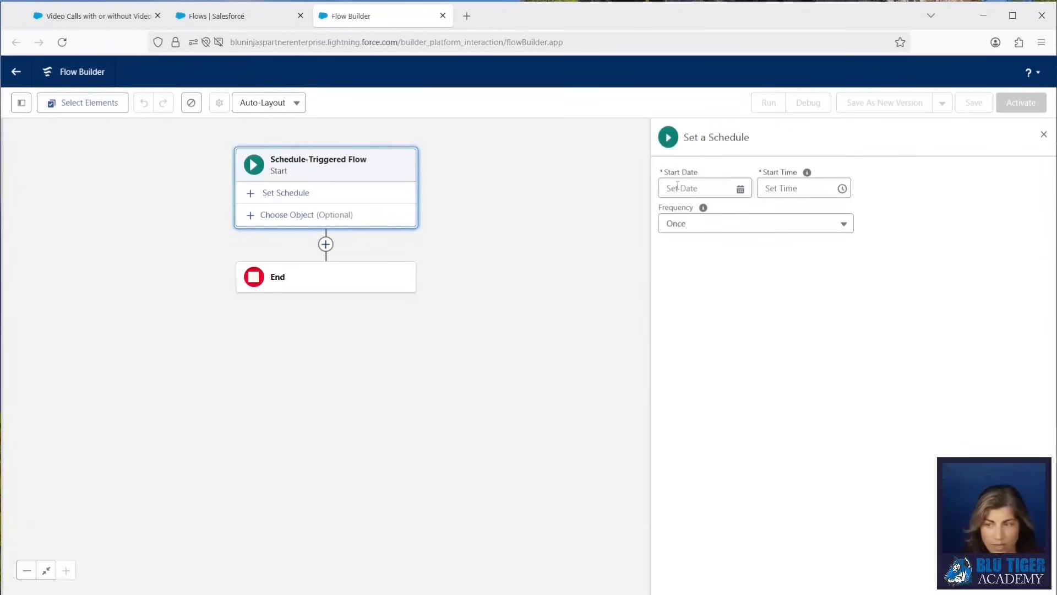
# Set the flow schedule to start Jul 20, 2025 at 4:30 PM with a Daily frequency.
pyautogui.click(677, 186)
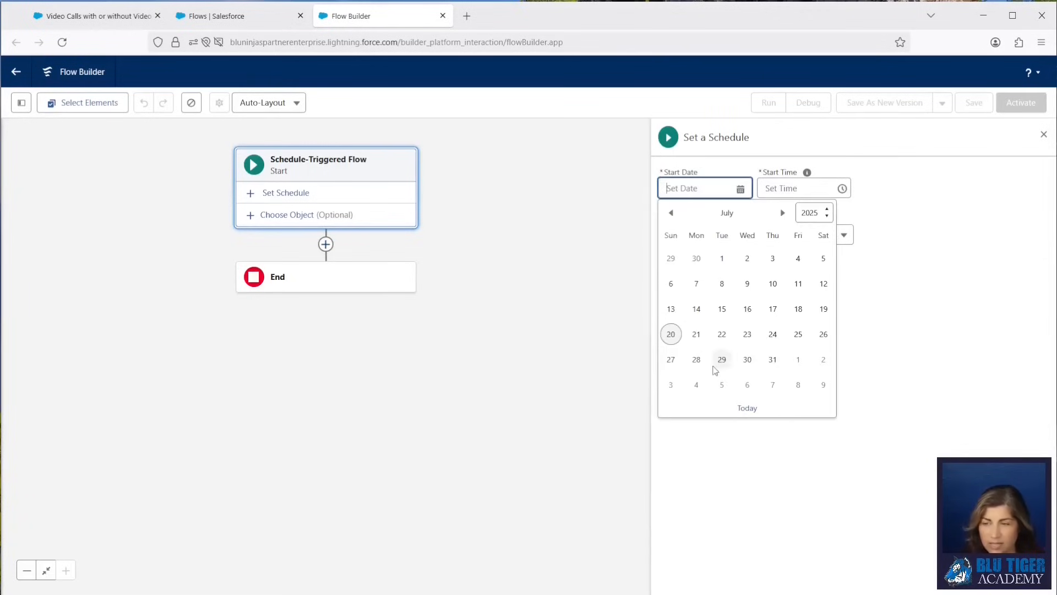
pyautogui.click(671, 333)
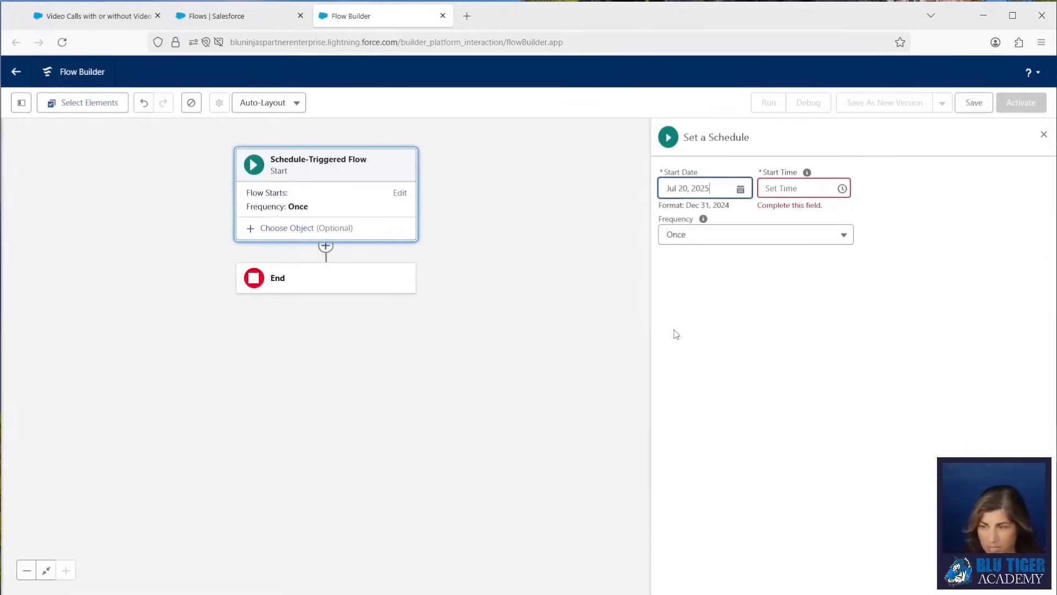
pyautogui.click(783, 190)
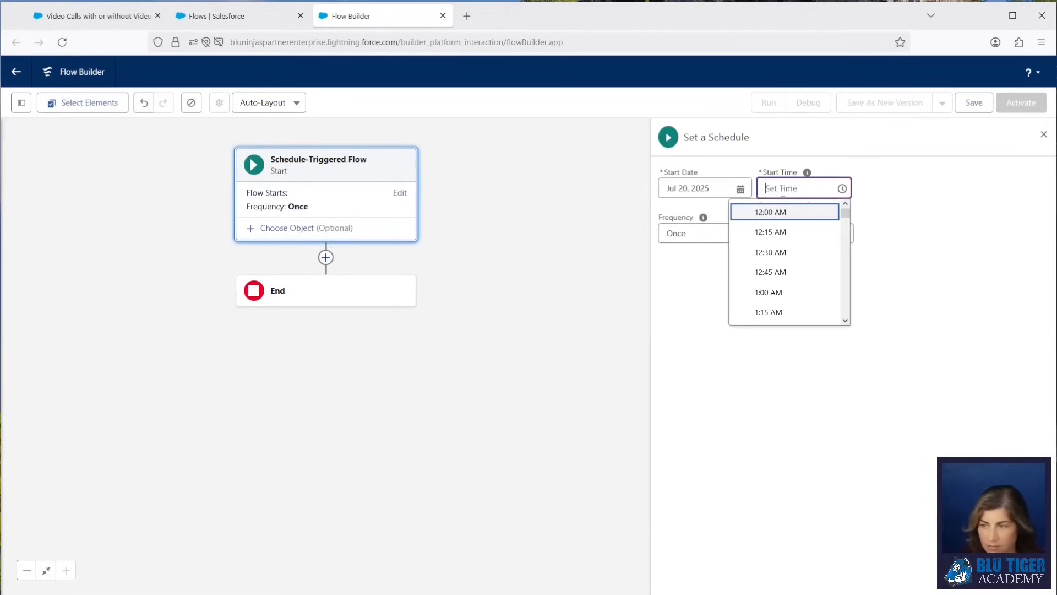
pyautogui.scroll(-15, 783, 267)
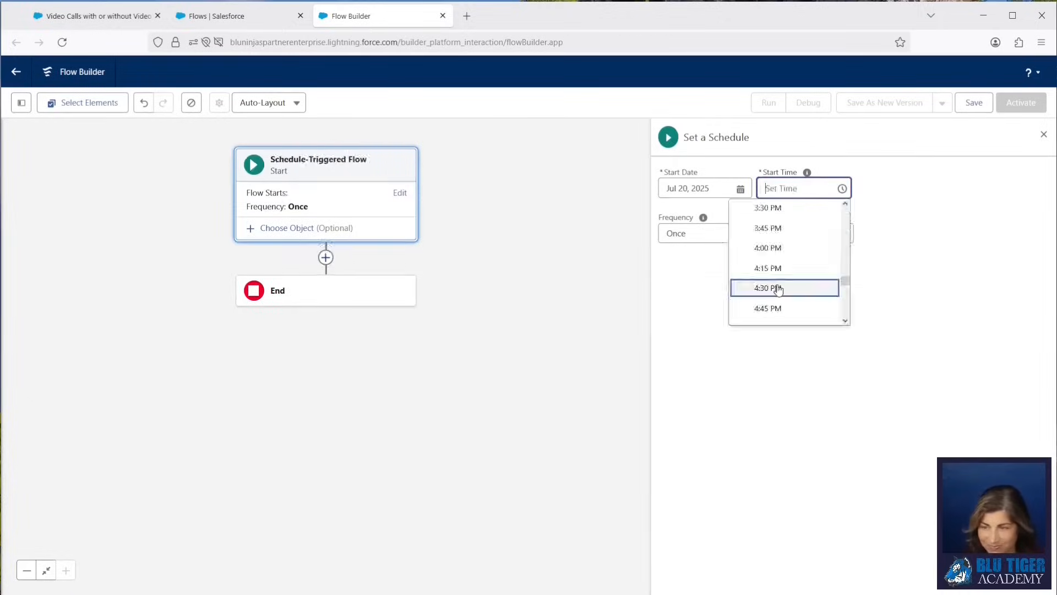
pyautogui.click(779, 286)
pyautogui.click(709, 225)
pyautogui.click(708, 271)
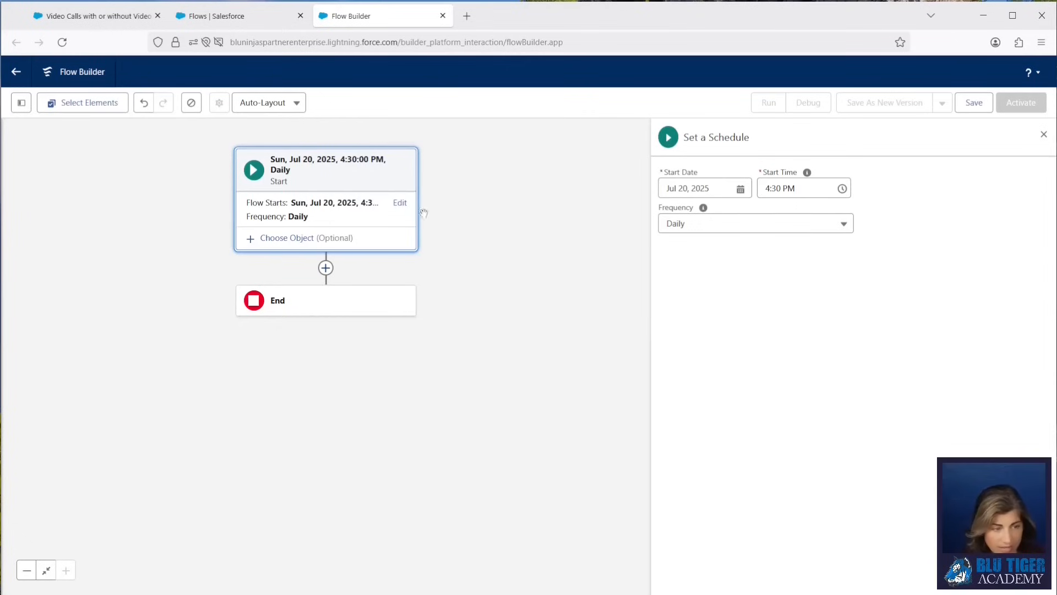
# Choose Video Call as the object the scheduled flow runs on.
pyautogui.click(278, 238)
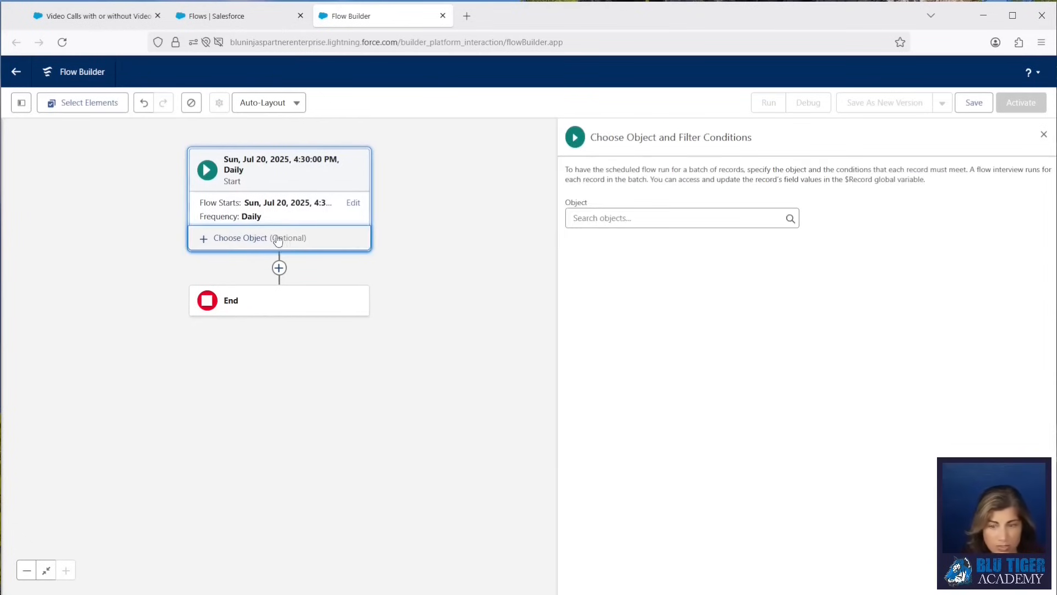
pyautogui.click(618, 220)
pyautogui.write('video call')
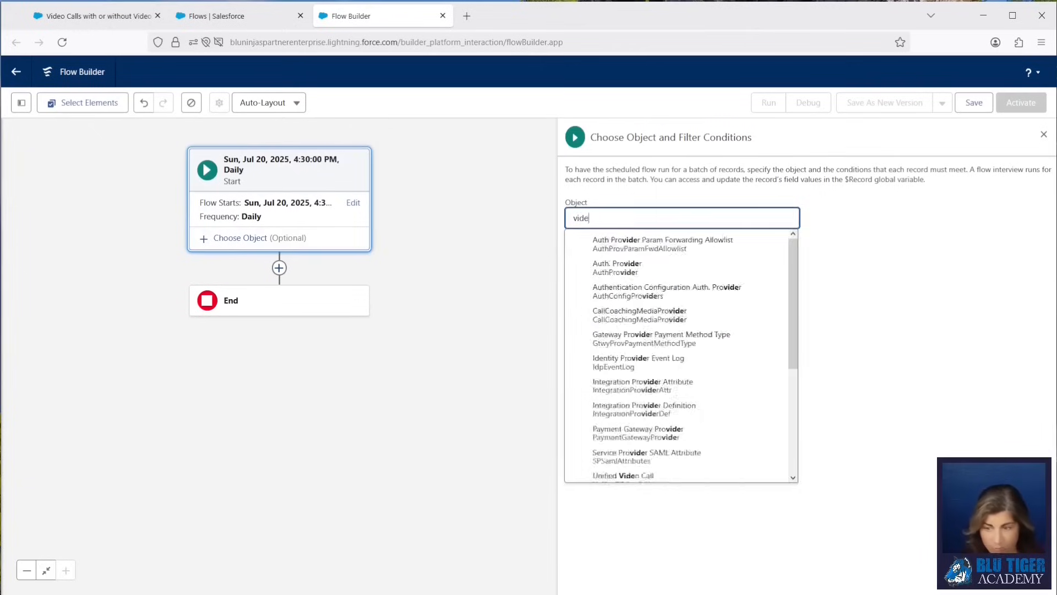
pyautogui.click(618, 289)
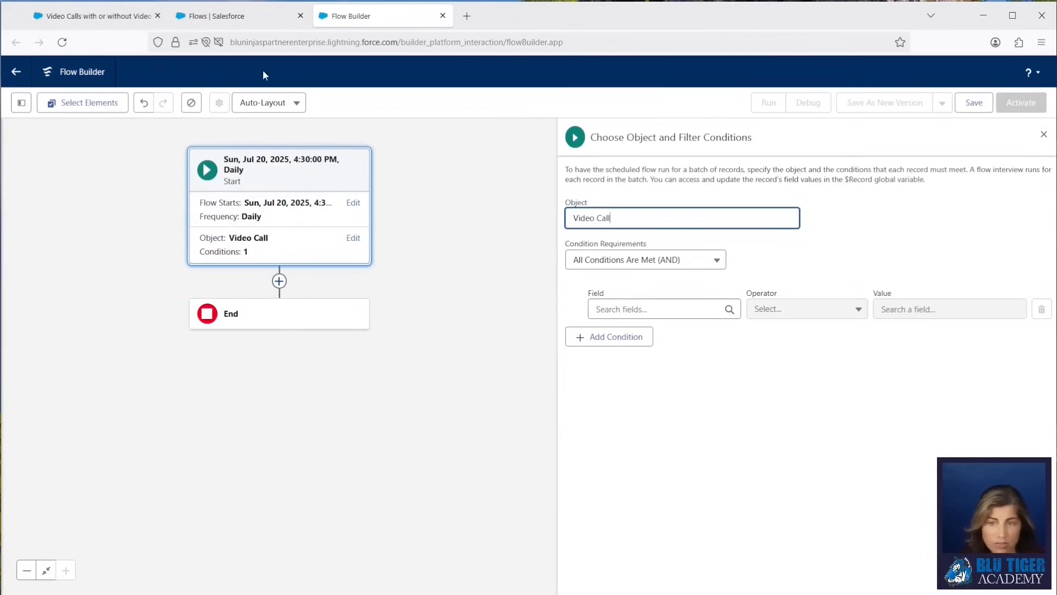
# Switch to the Setup tab and open the Video Call object in Object Manager.
pyautogui.click(233, 25)
pyautogui.click(163, 100)
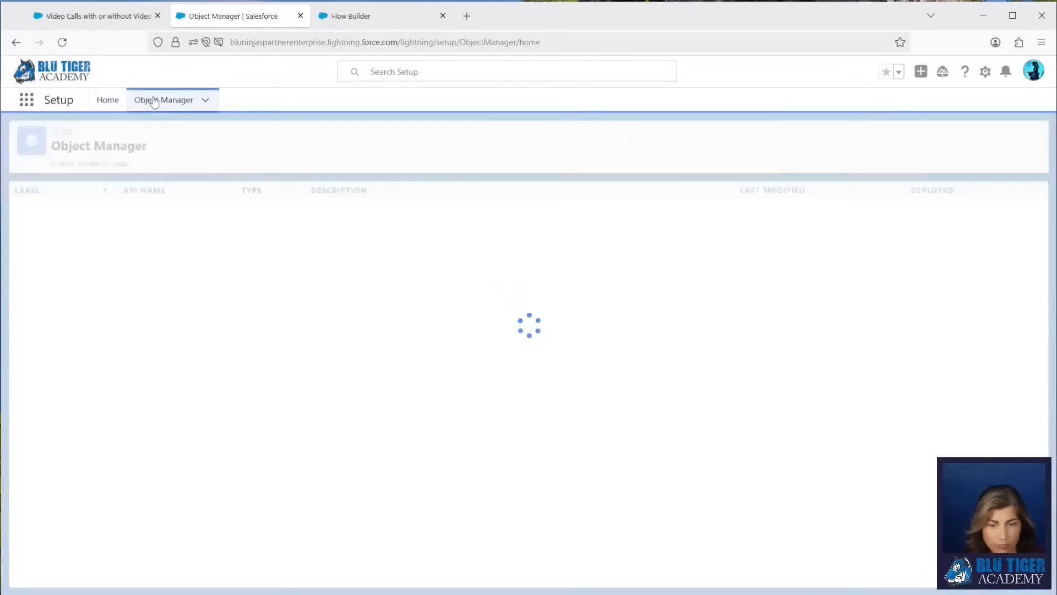
pyautogui.click(855, 135)
pyautogui.write('video')
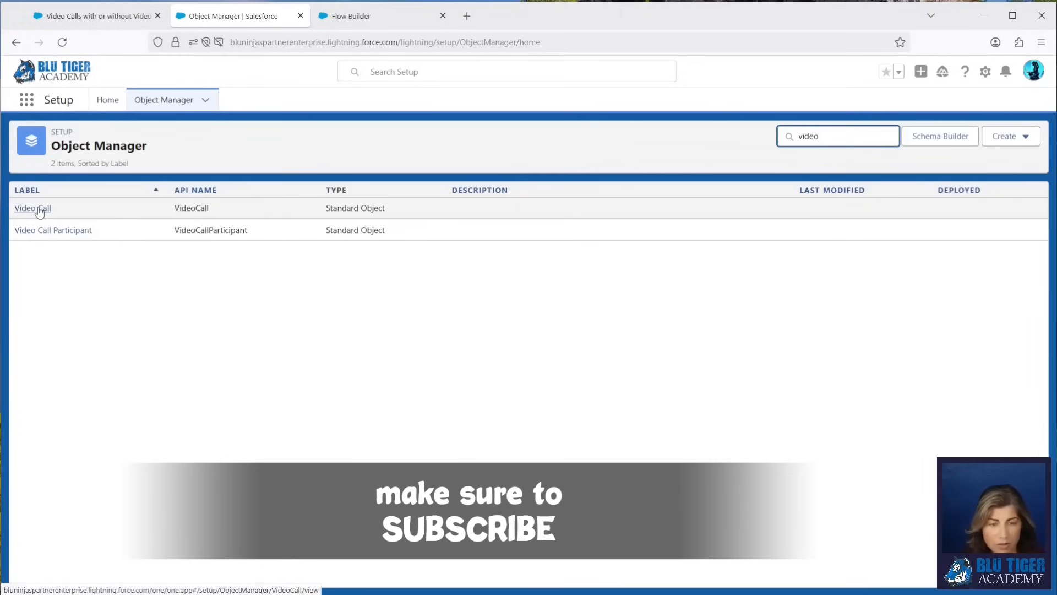
pyautogui.click(40, 213)
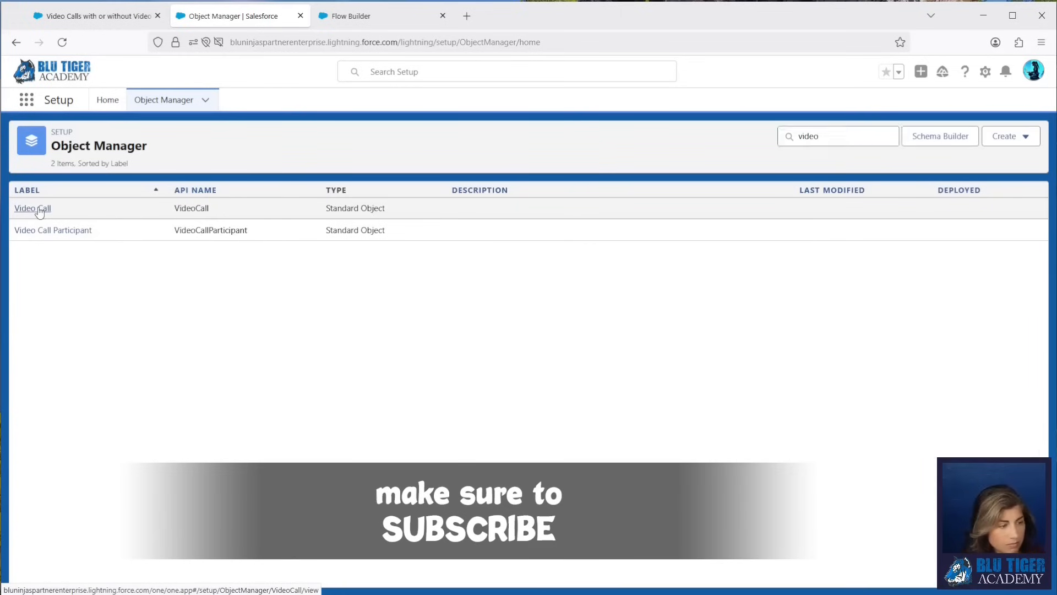
# Start a new custom field on Video Call with the Date/Time data type.
pyautogui.click(71, 211)
pyautogui.click(860, 181)
pyautogui.scroll(-2, 207, 434)
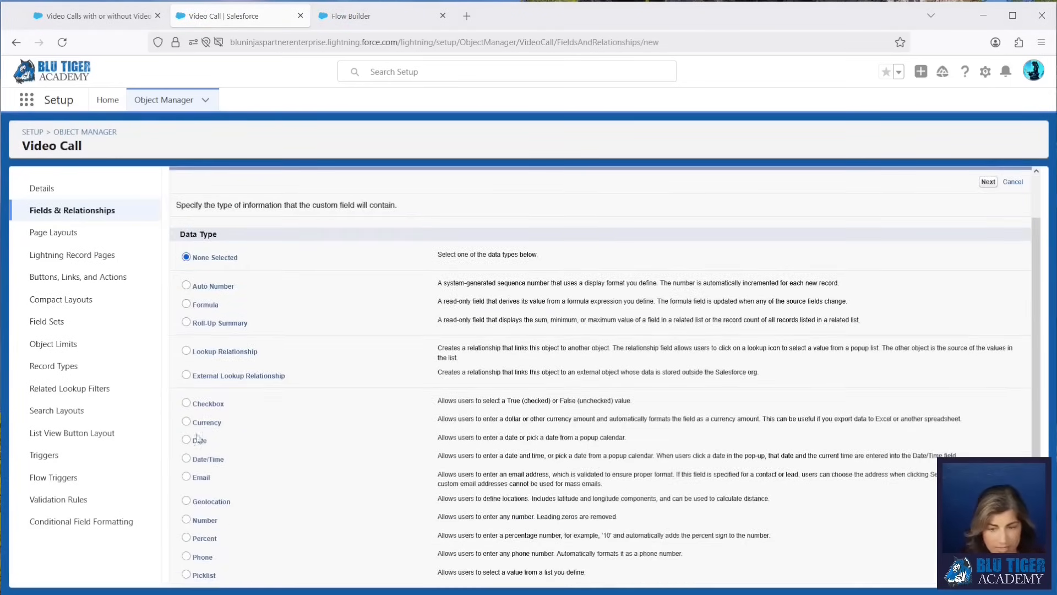
pyautogui.click(186, 458)
pyautogui.scroll(2, 986, 273)
pyautogui.click(987, 249)
# Label the field Participants Deduped and paste help text describing when the participants were deduped for this video call.
pyautogui.write('Participants Deduped')
pyautogui.press('Tab')
pyautogui.hotkey('alt', 'Tab')
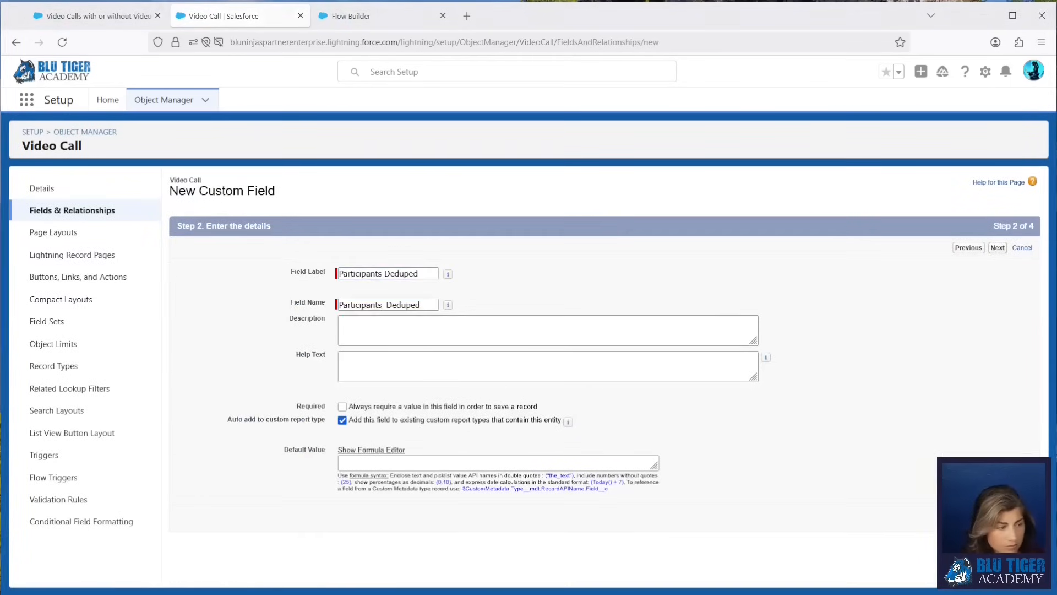
pyautogui.click(452, 362)
pyautogui.write('This is the date/time the video participants were deduped for this video call.')
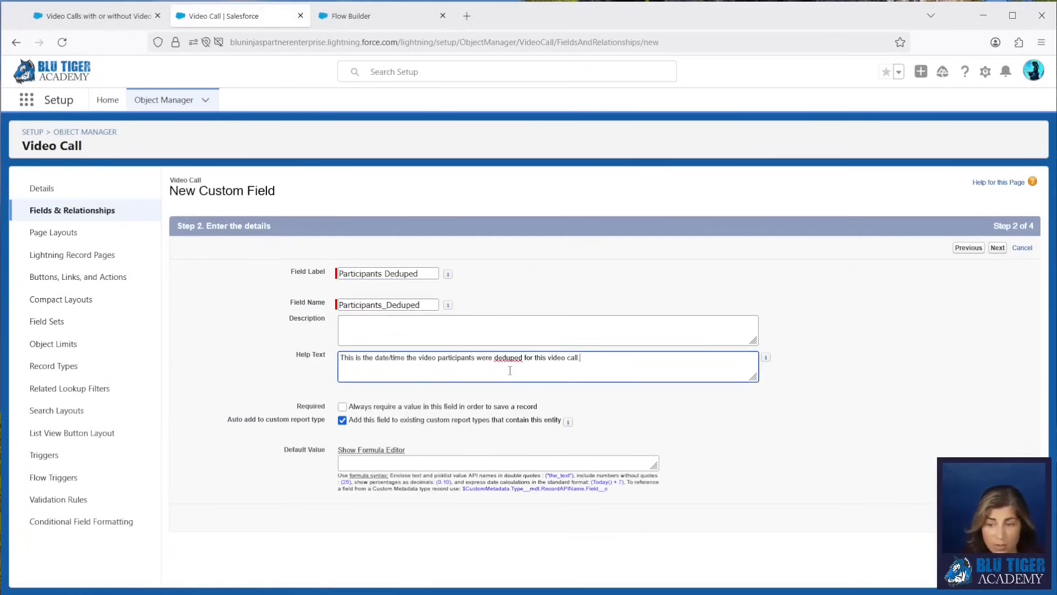
pyautogui.click(999, 249)
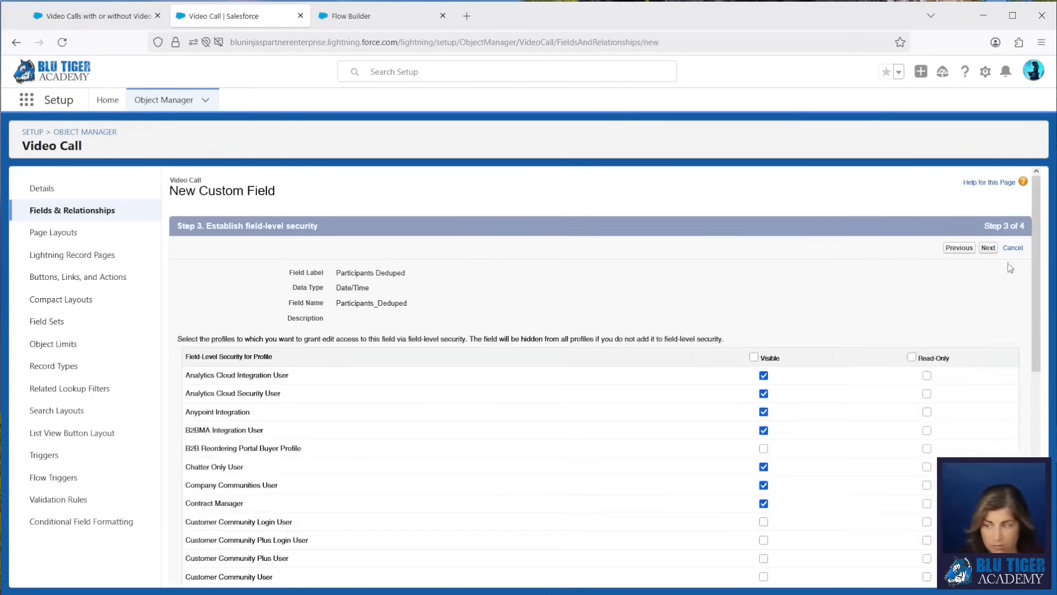
# Accept the default field-level security, save the new field, and return to the Flow Builder tab.
pyautogui.click(996, 249)
pyautogui.click(996, 248)
pyautogui.hotkey('ctrl', 'Tab')
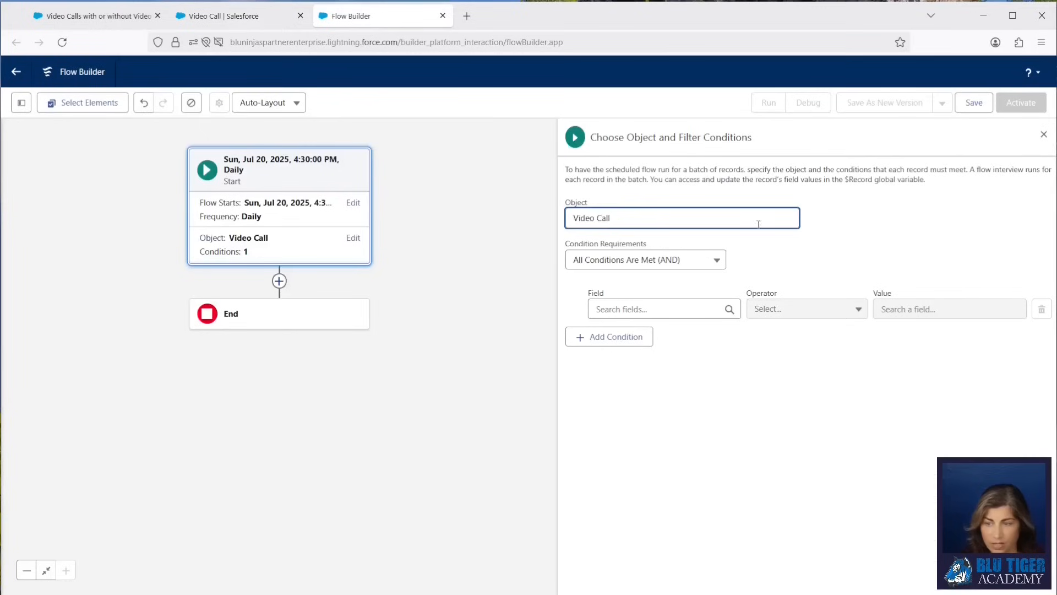
# Save the flow as "Video Call | Daily Dedupe on Video Call Participants" with a description about deleting duplicate participants lacking RelatedPersonId.
pyautogui.click(970, 104)
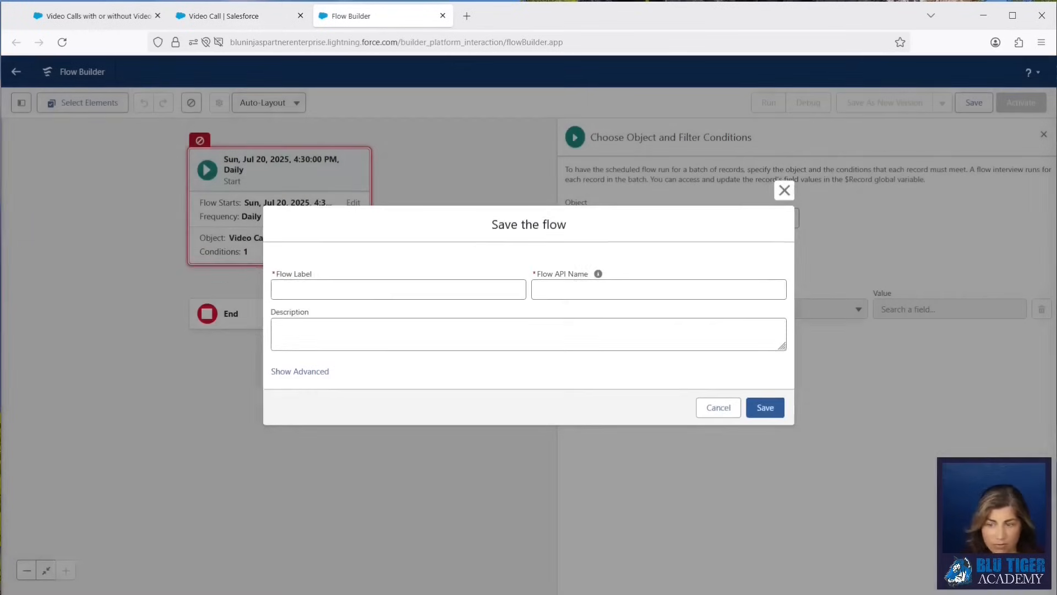
pyautogui.click(291, 287)
pyautogui.write('Video Call | Daily Dedupe on Video Call Participants')
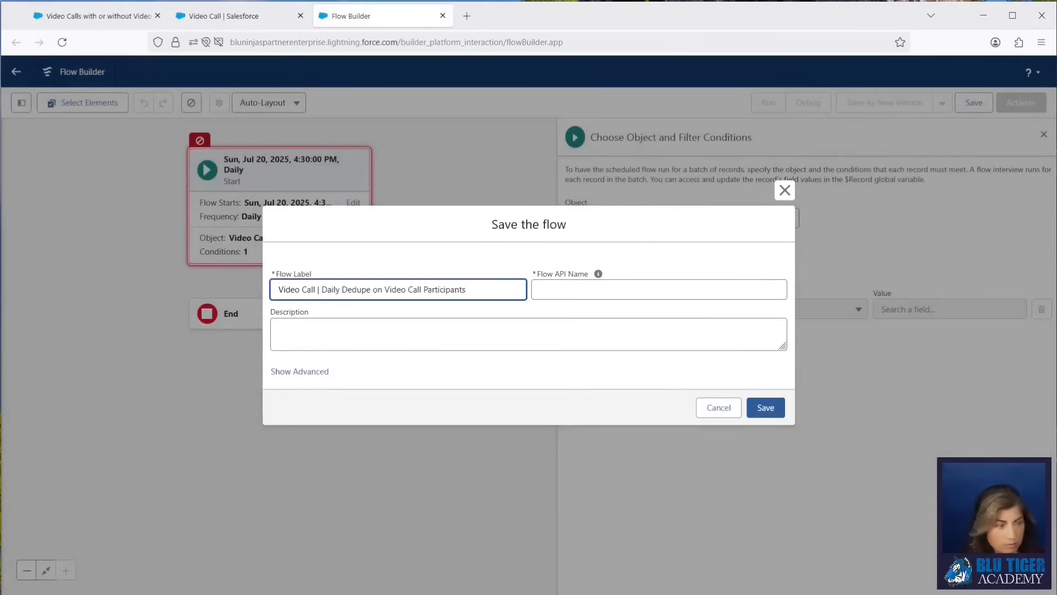
pyautogui.click(290, 329)
pyautogui.write('his flow will run every day to delete the duplicate Video Call Participants that do not have a RelatedPersonId.')
pyautogui.click(279, 329)
pyautogui.write('T')
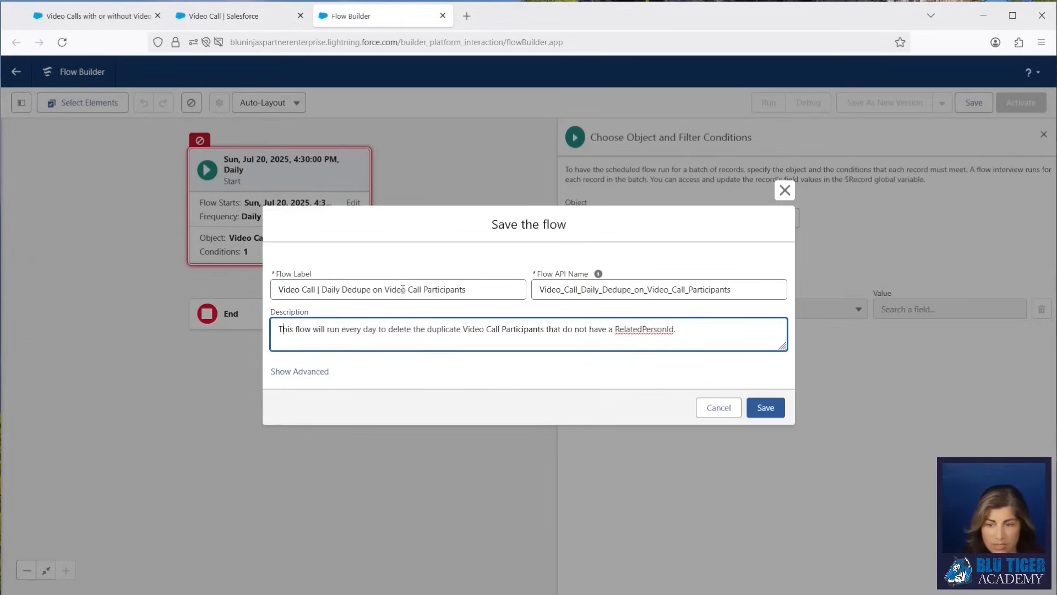
pyautogui.click(765, 408)
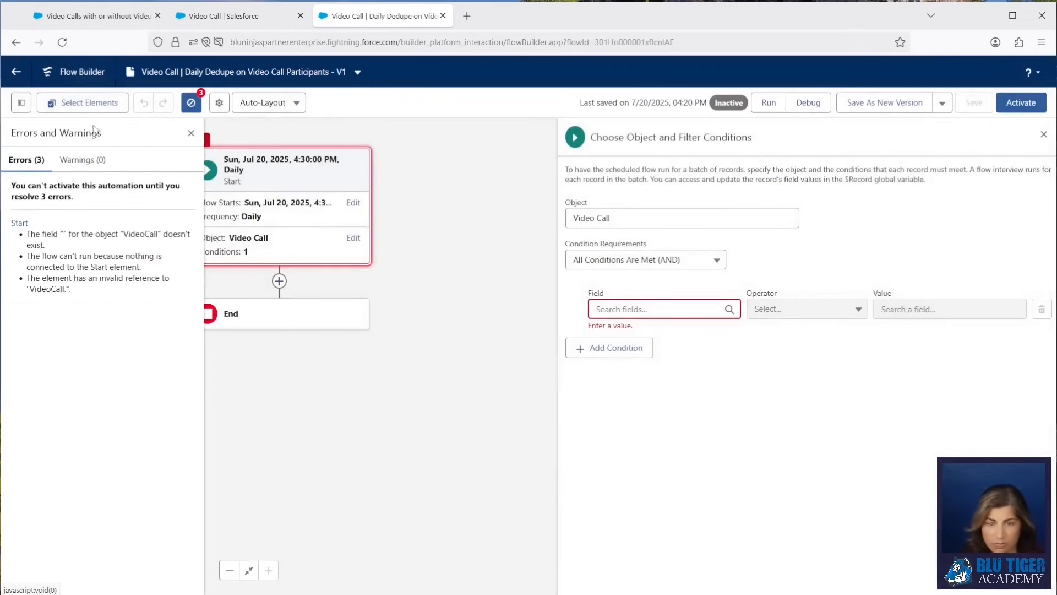
# Add a start filter condition on Video Call where Participants Deduped uses the Is Null operator.
pyautogui.click(62, 42)
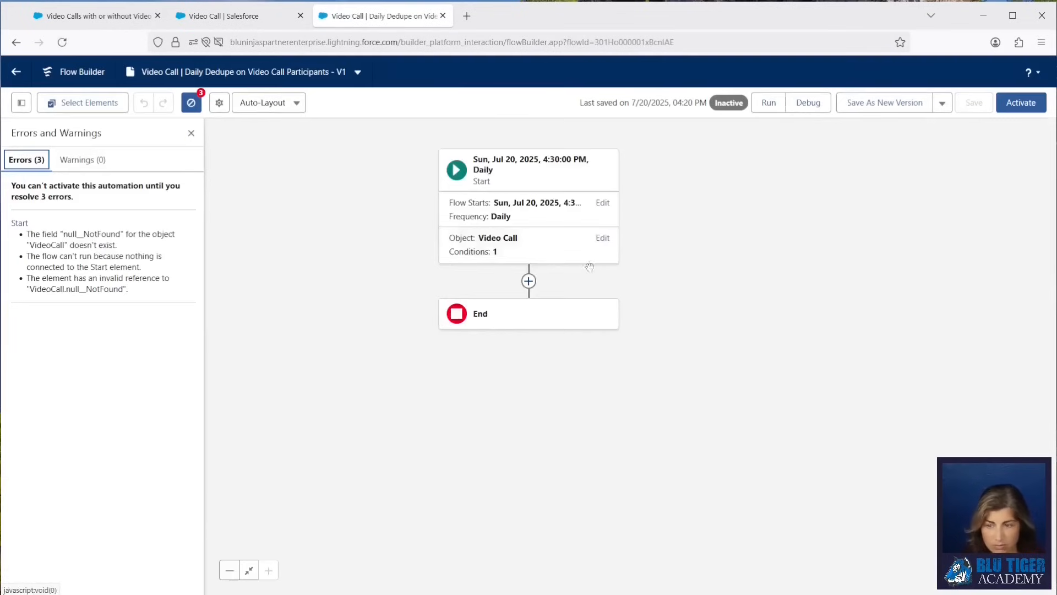
pyautogui.click(471, 243)
pyautogui.write('part')
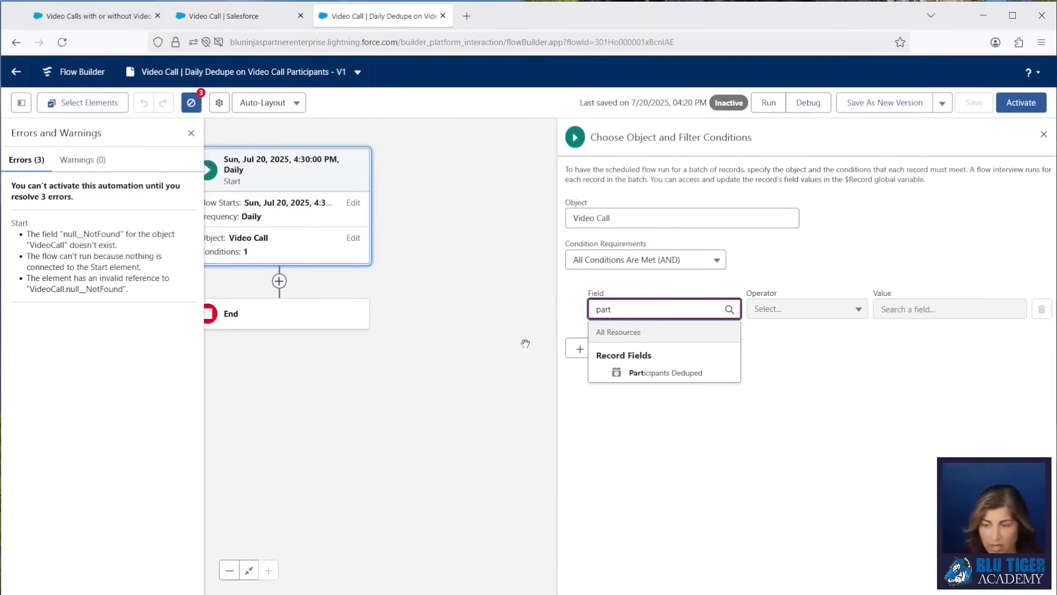
pyautogui.click(666, 374)
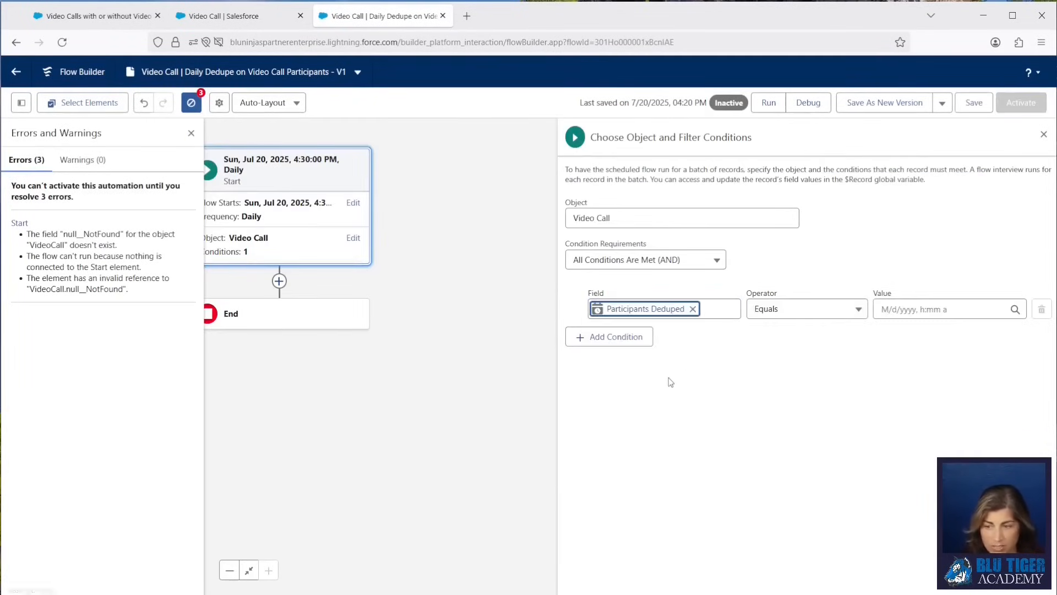
pyautogui.click(777, 313)
pyautogui.click(785, 462)
# Set the condition's value to False.
pyautogui.click(900, 308)
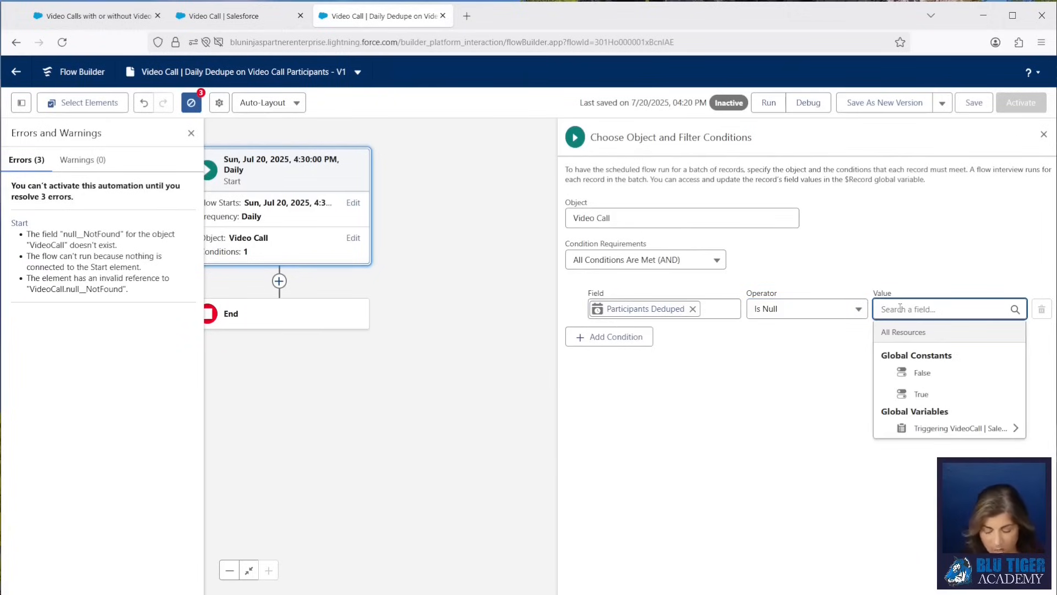
pyautogui.write('false')
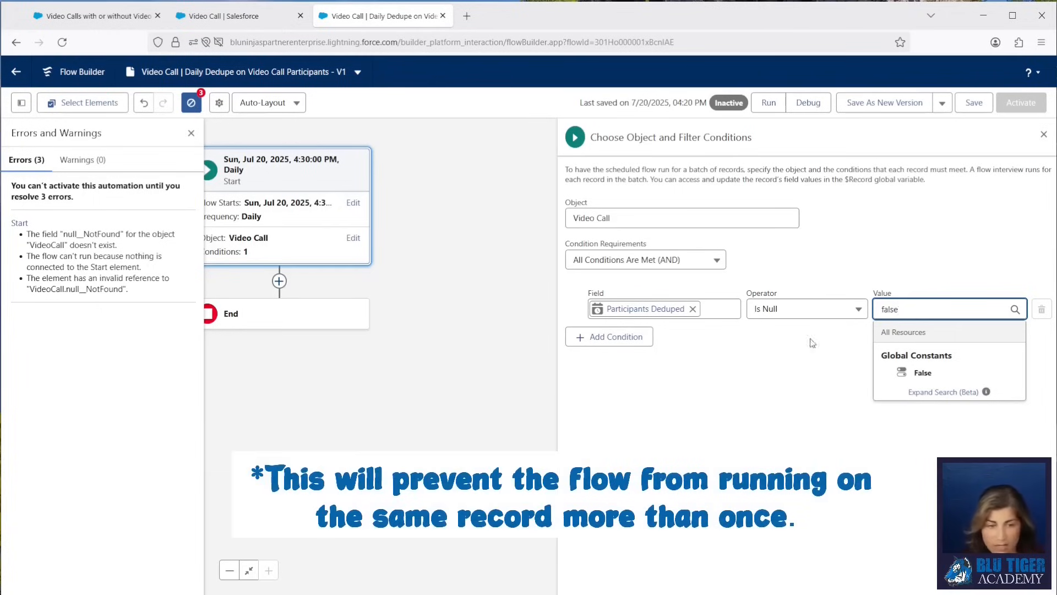
pyautogui.click(933, 380)
# Set the condition's value to True and save the flow.
pyautogui.click(917, 311)
pyautogui.write('true')
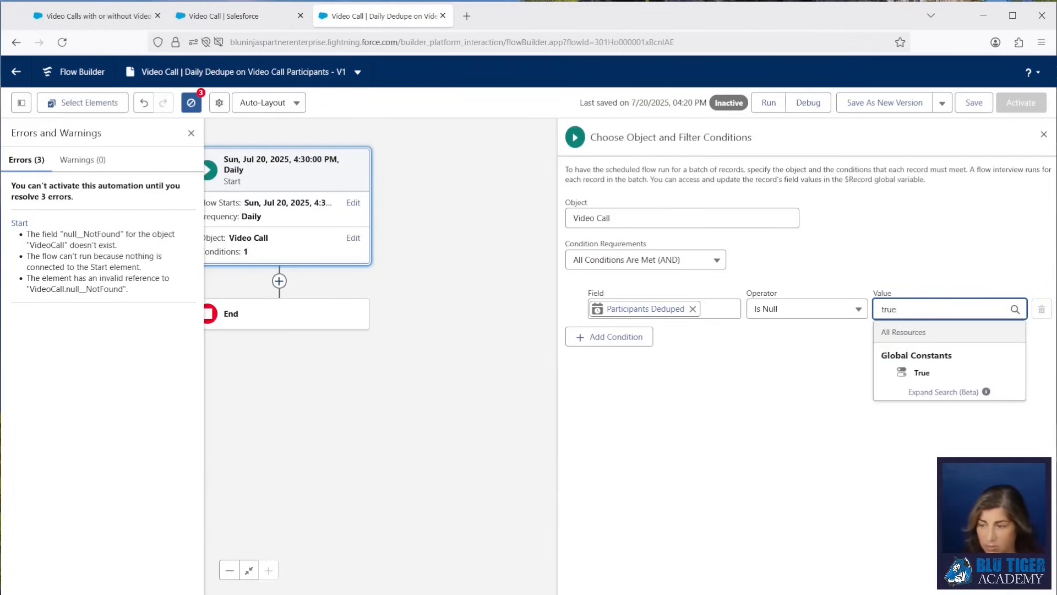
pyautogui.click(919, 373)
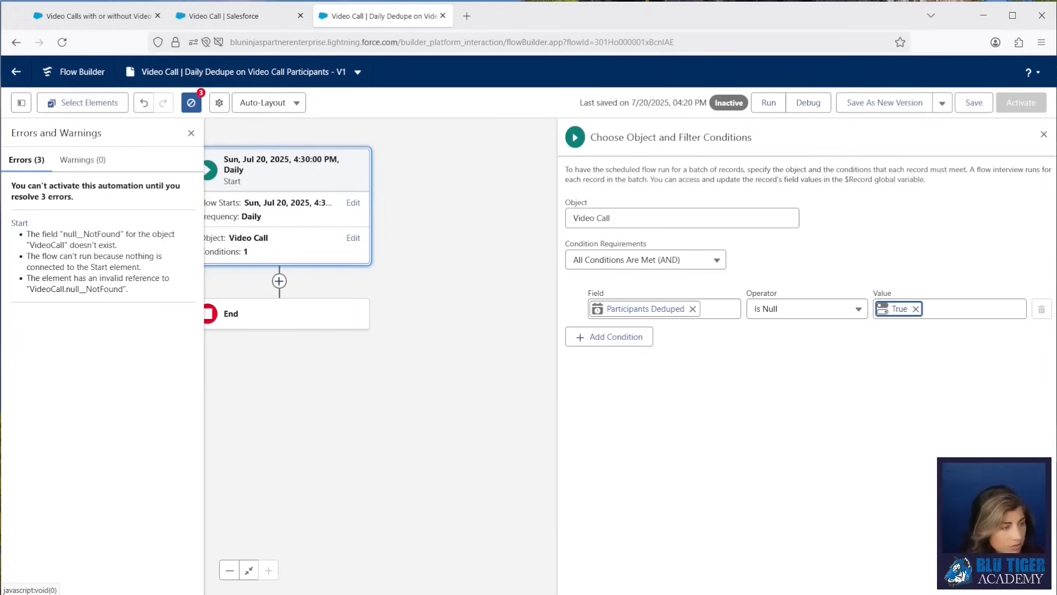
pyautogui.click(973, 103)
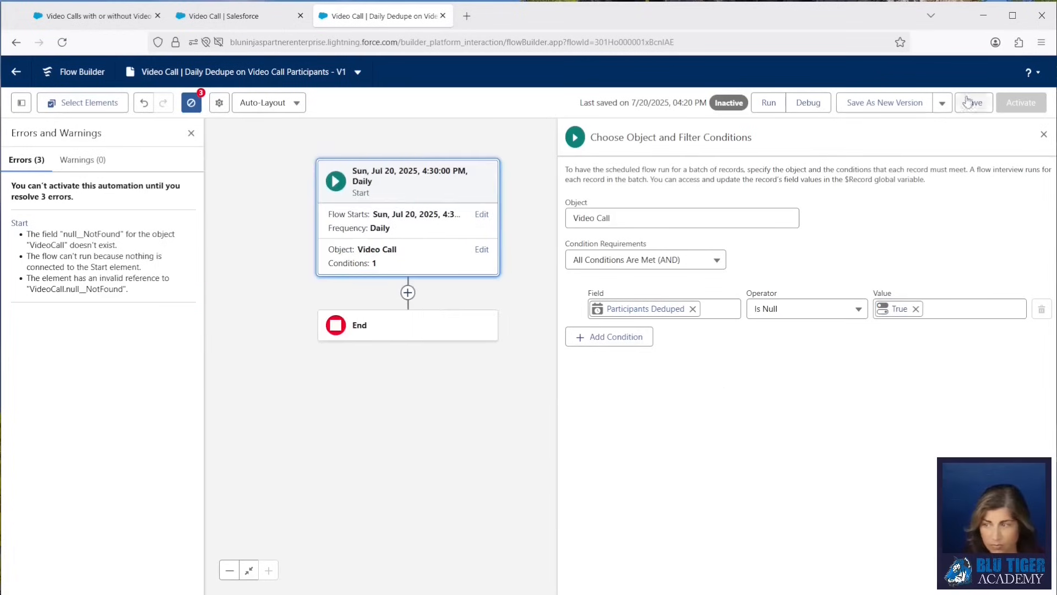
# Add a Get Records element after the Start element and label it "Get Video Call Participants".
pyautogui.click(408, 291)
pyautogui.write('get')
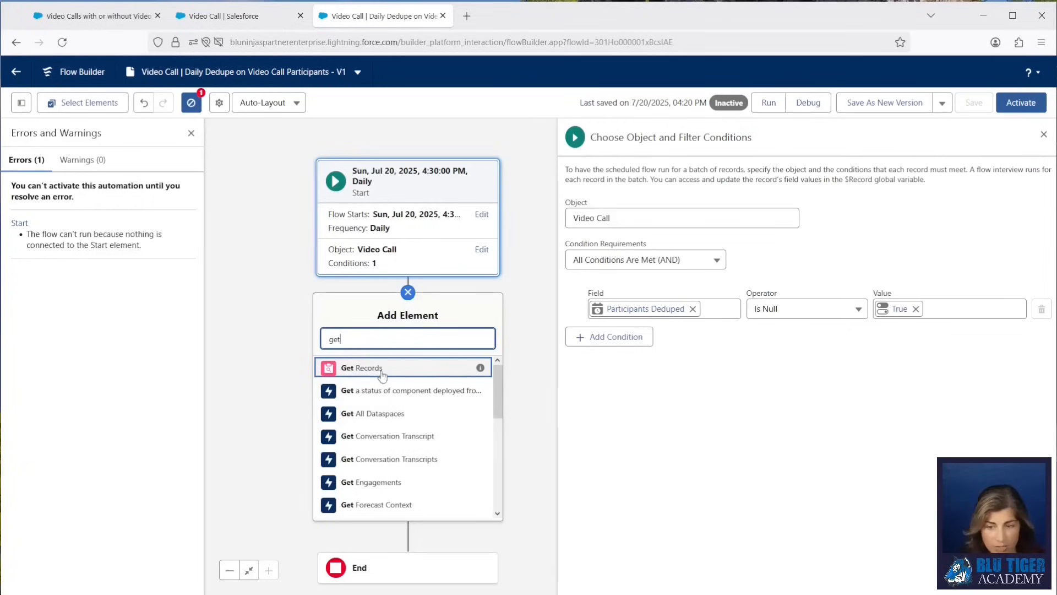
pyautogui.click(380, 372)
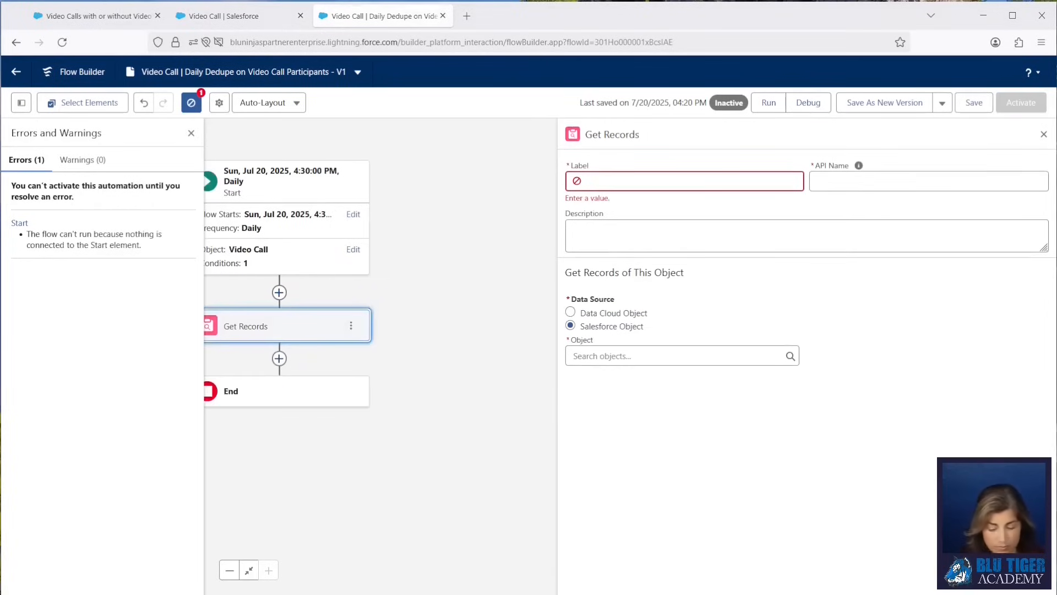
pyautogui.click(191, 133)
pyautogui.click(599, 182)
pyautogui.write('Get Video Call Participants')
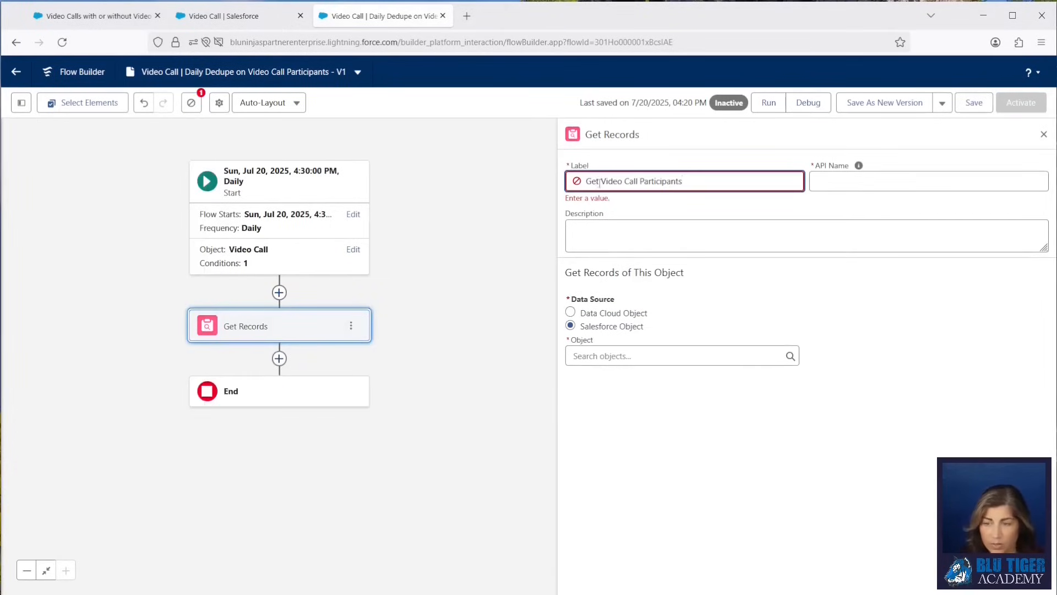
# Set the Get Records object to Video Call Participant.
pyautogui.click(600, 355)
pyautogui.write('video c')
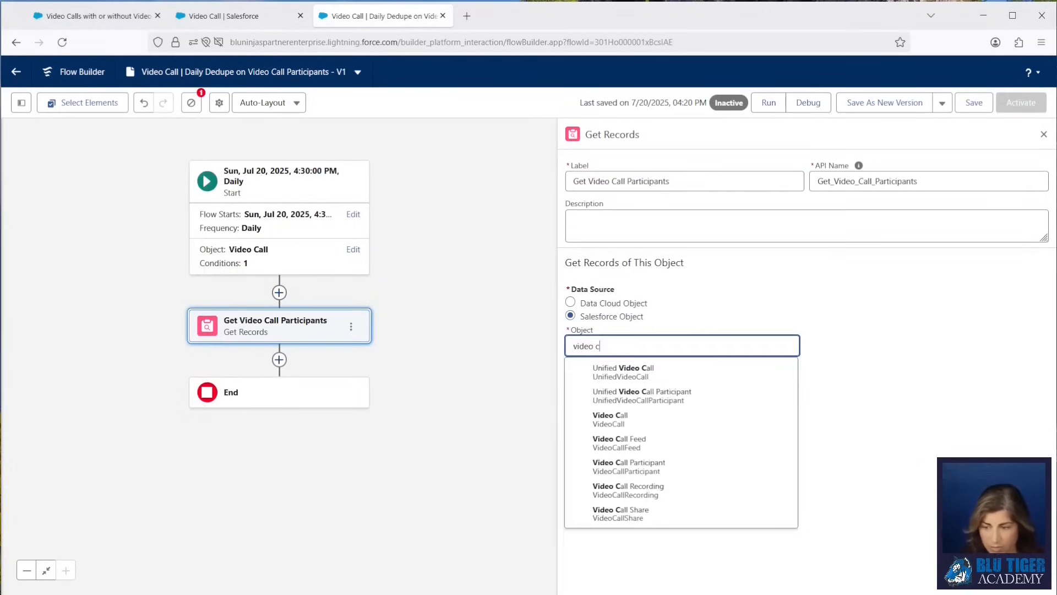
pyautogui.click(620, 468)
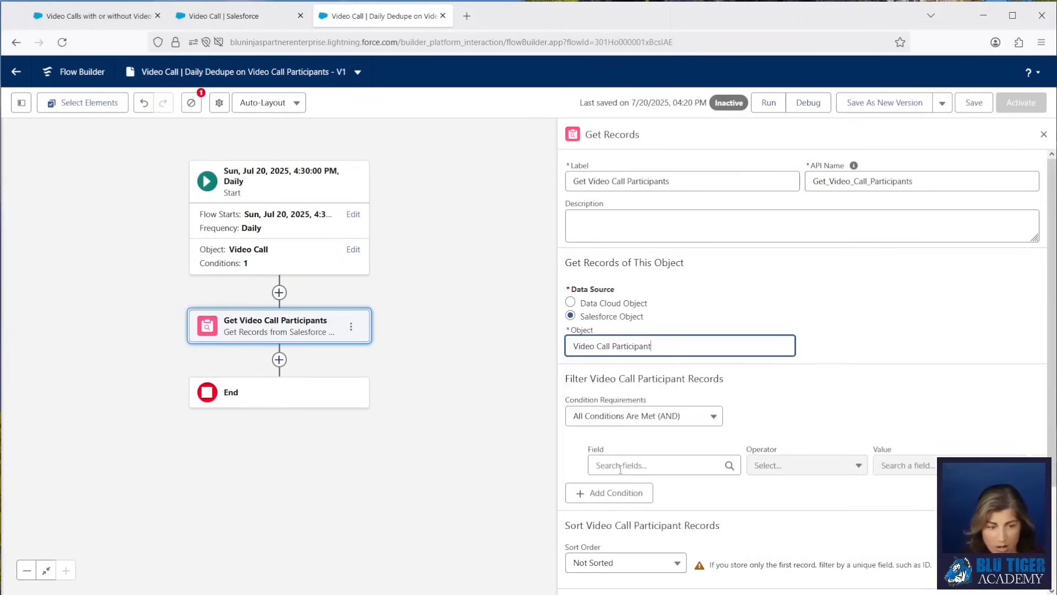
# Filter participant records where Video Call ID equals the triggering Video Call's Video Call ID.
pyautogui.click(633, 465)
pyautogui.write('video')
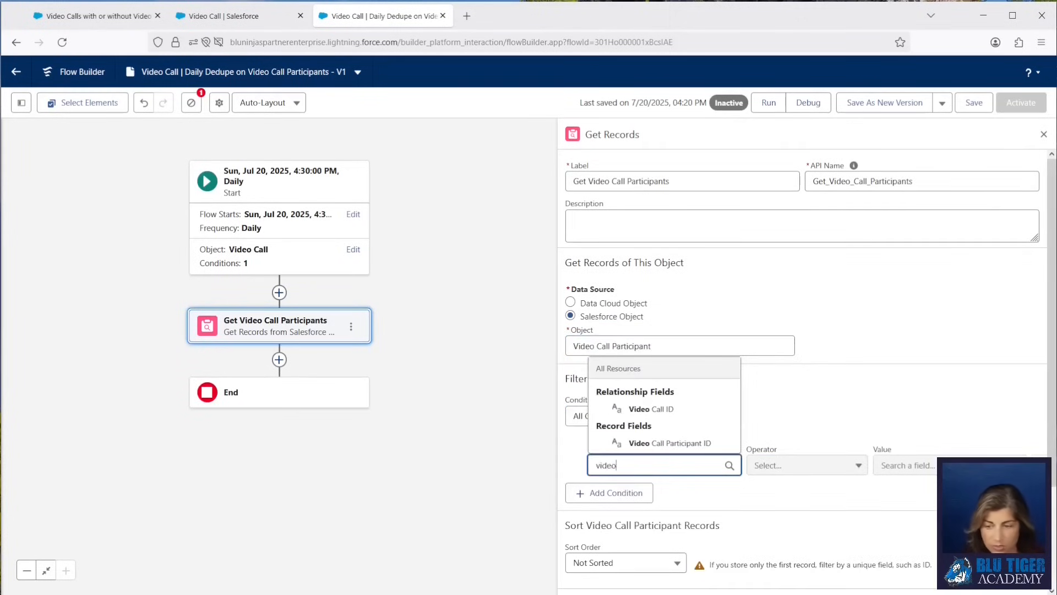
pyautogui.click(650, 408)
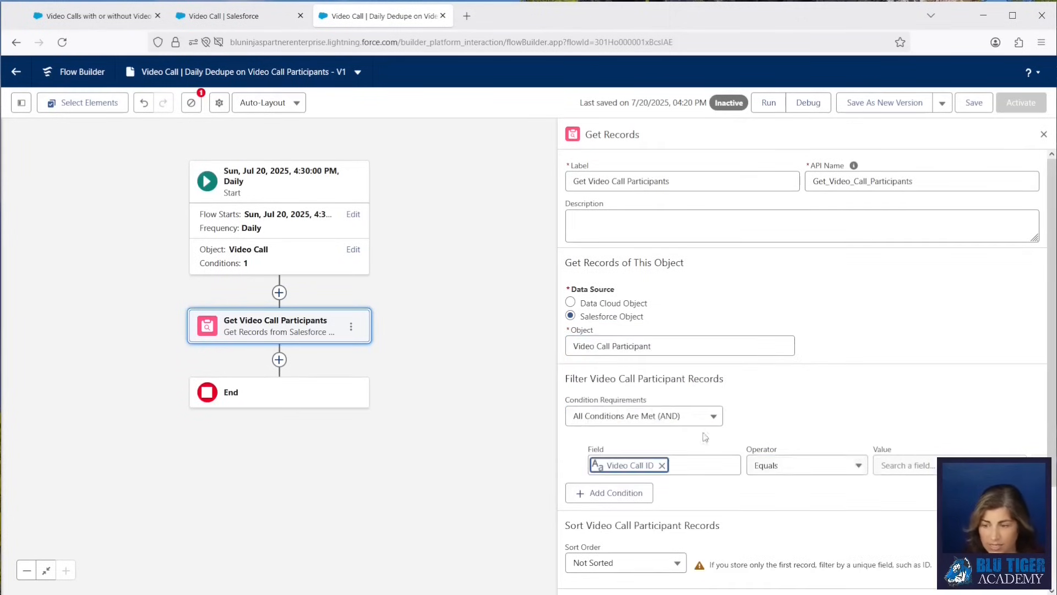
pyautogui.click(917, 466)
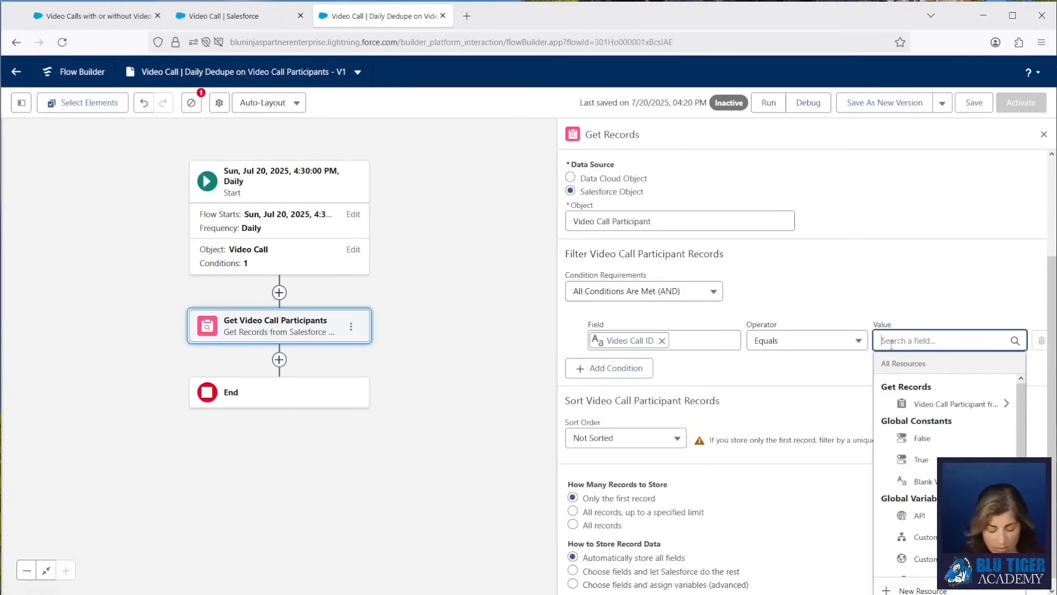
pyautogui.write('reco')
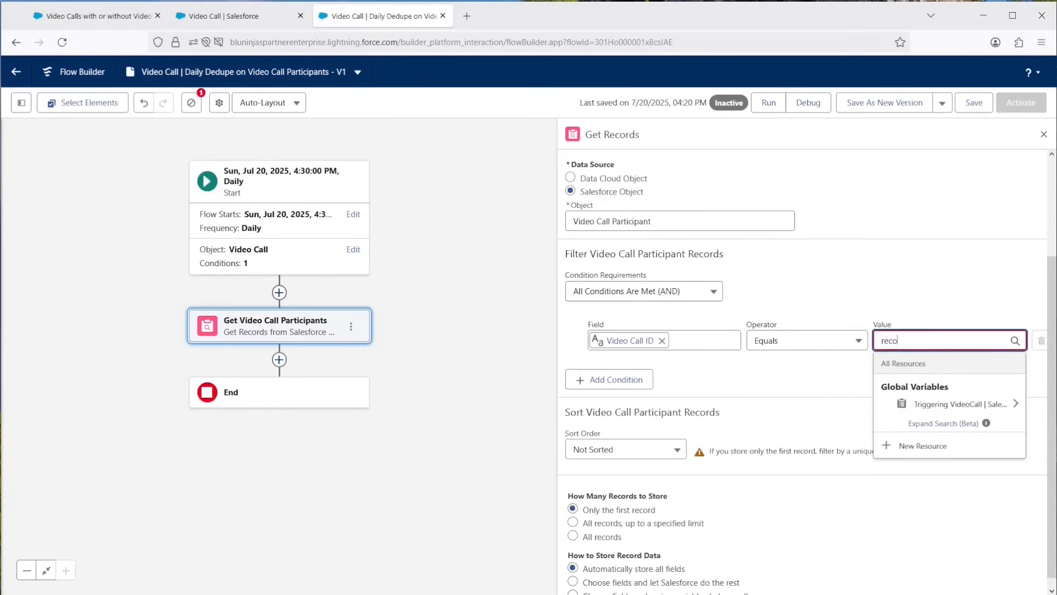
pyautogui.write('rd')
pyautogui.click(917, 402)
pyautogui.write('id')
pyautogui.scroll(-3, 931, 518)
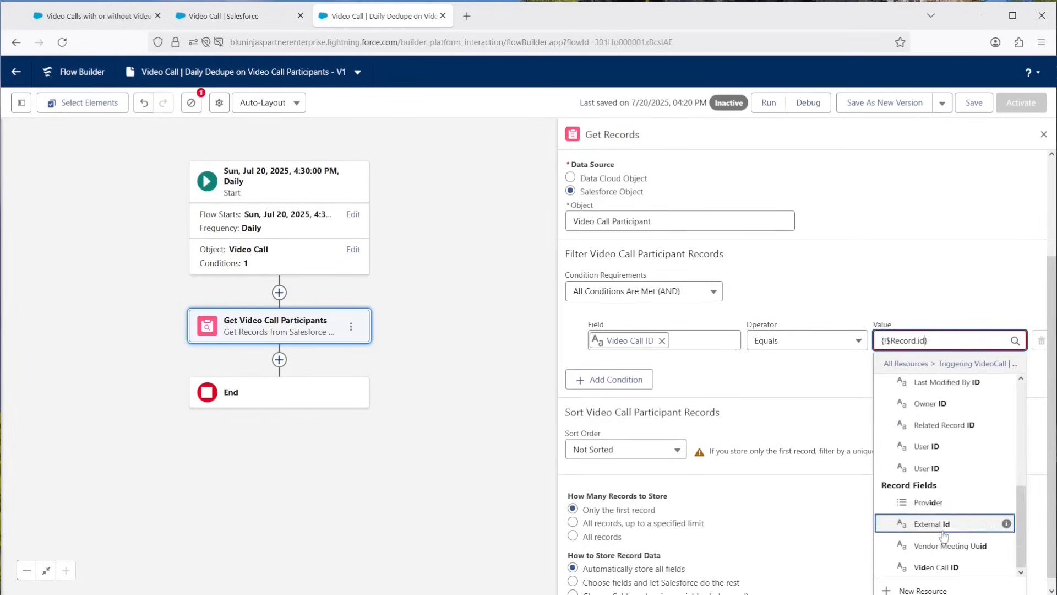
pyautogui.moveTo(1006, 567)
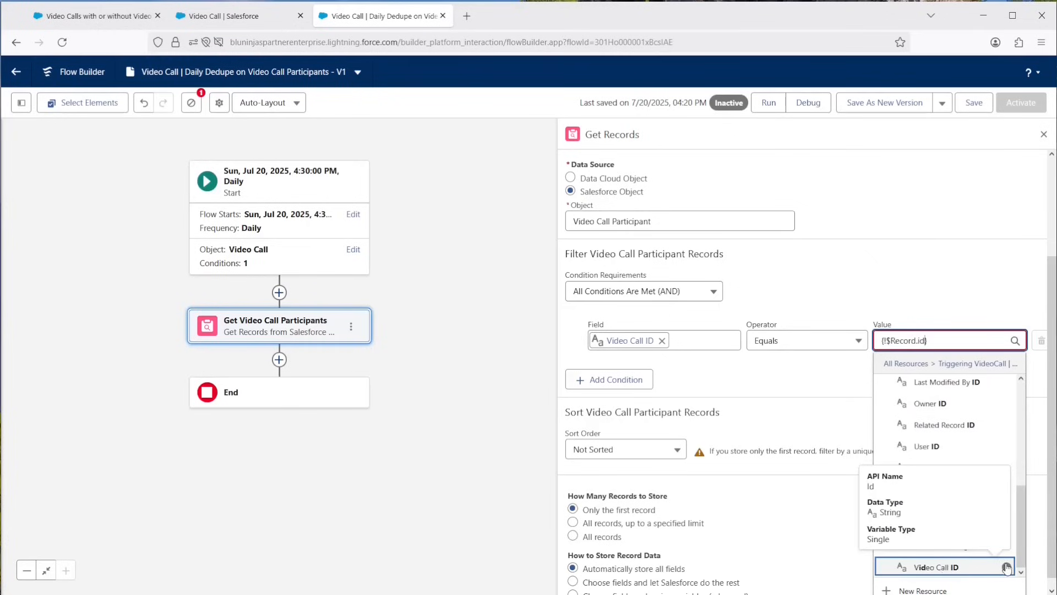
pyautogui.click(966, 571)
# Sort the participant records in ascending order by RelatedPersonId.
pyautogui.click(612, 439)
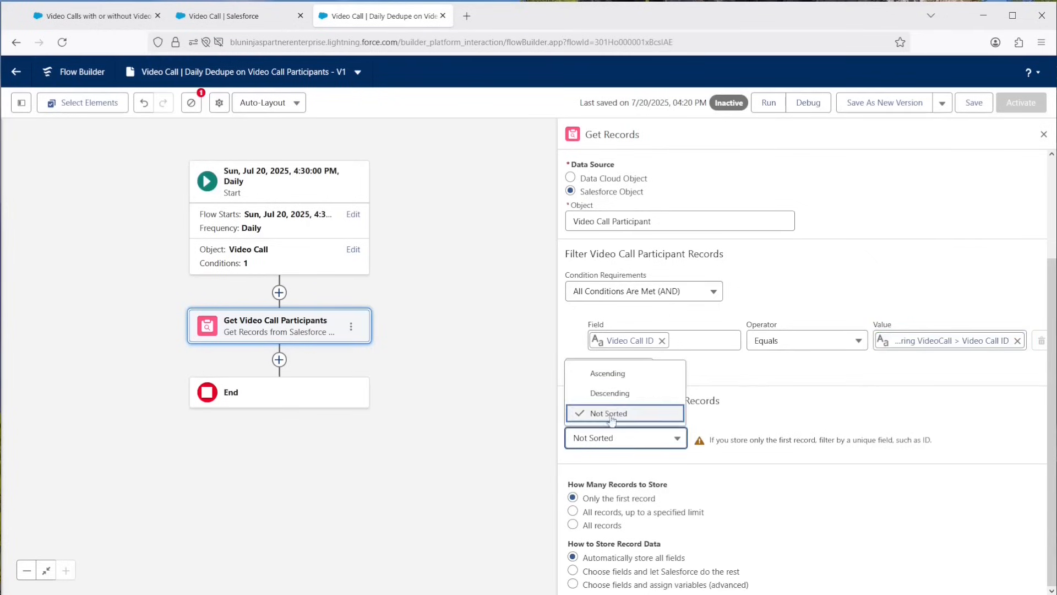
pyautogui.click(606, 374)
pyautogui.click(733, 443)
pyautogui.write('relat')
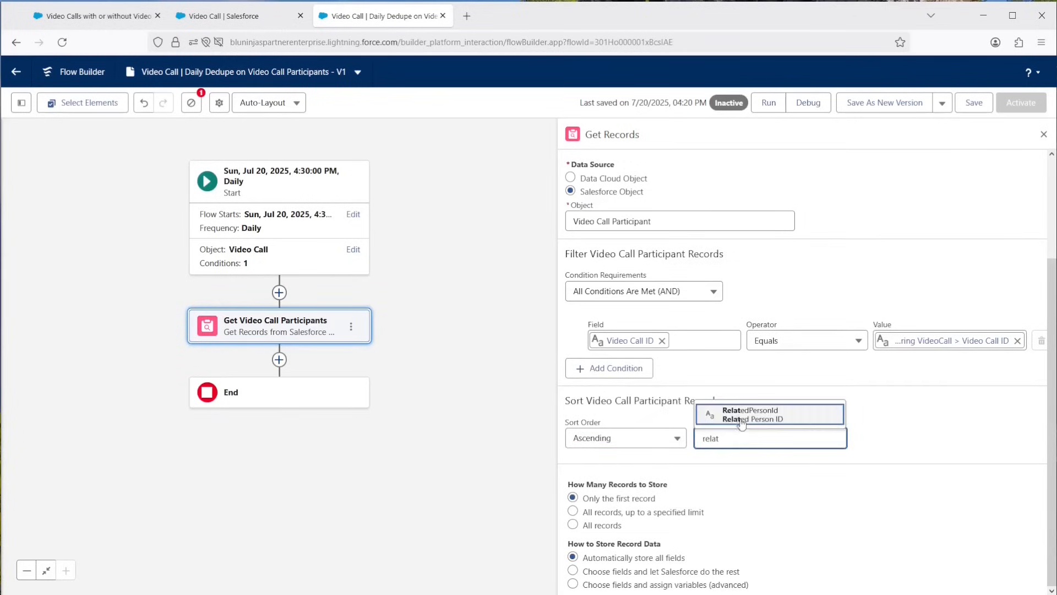
pyautogui.click(742, 422)
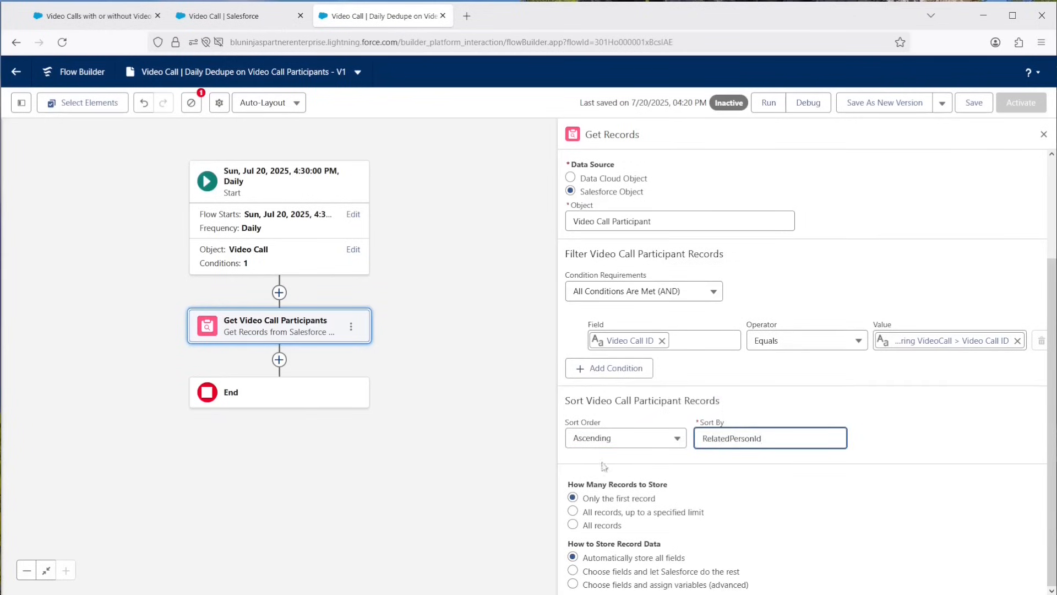
# Store all records, choosing fields and letting Salesforce do the rest, with Name and RelatedPersonId fields added.
pyautogui.click(574, 525)
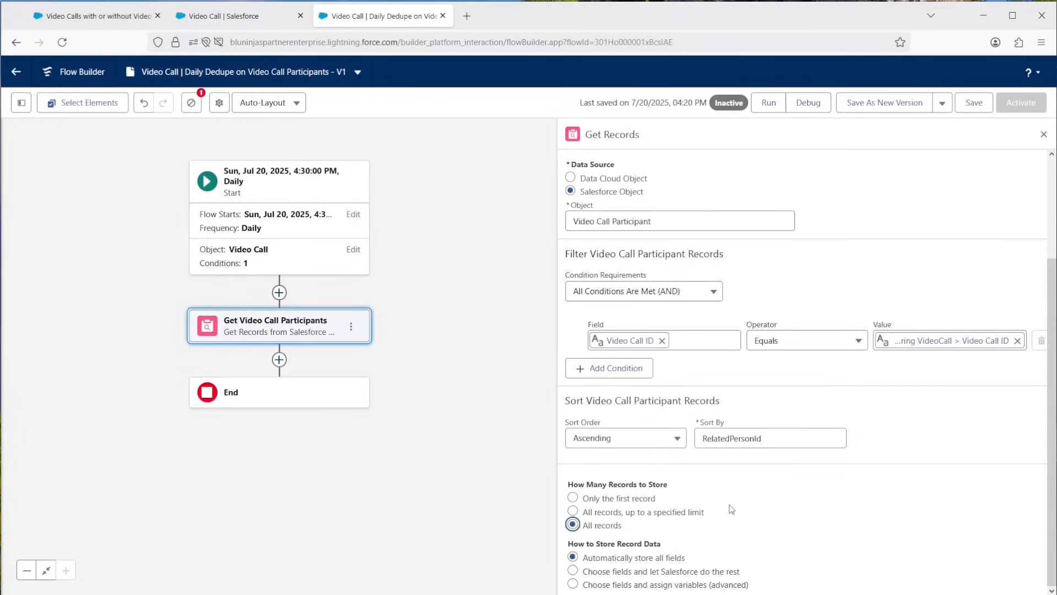
pyautogui.click(581, 572)
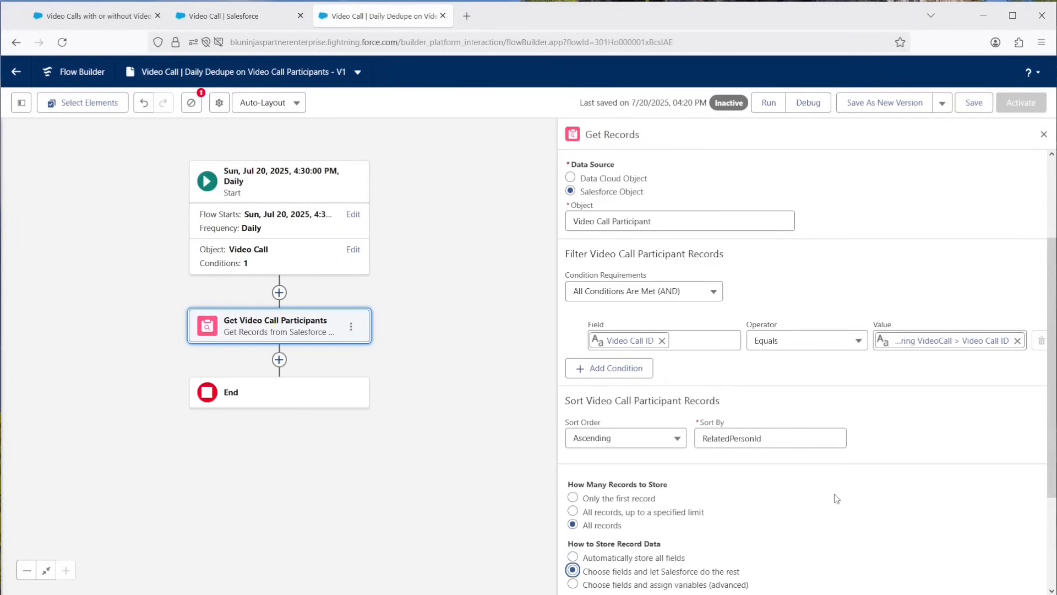
pyautogui.scroll(-2, 833, 495)
pyautogui.click(655, 550)
pyautogui.write('name')
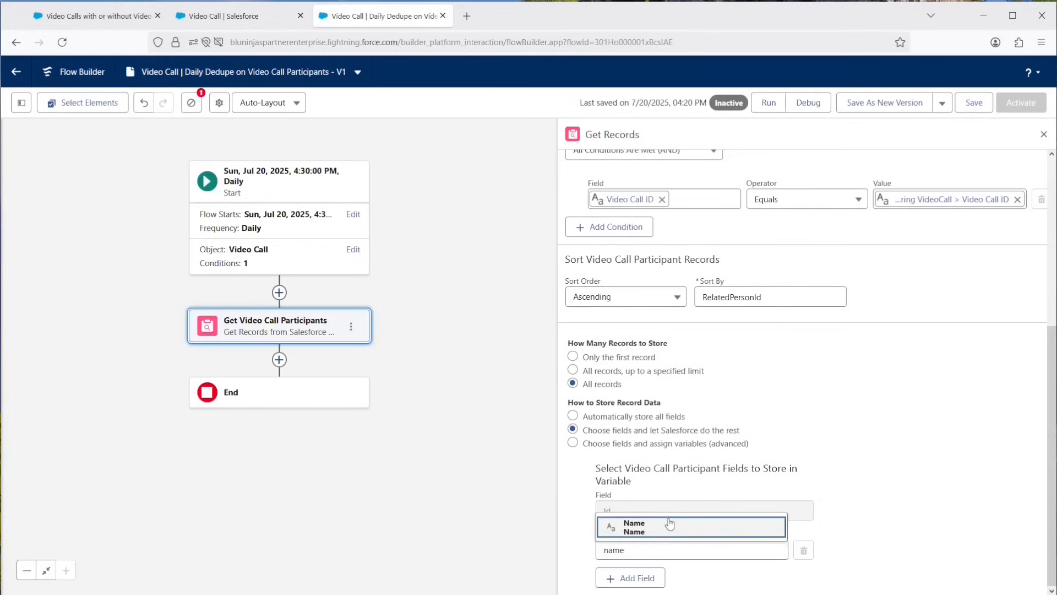
pyautogui.click(668, 526)
pyautogui.click(627, 578)
pyautogui.click(662, 550)
pyautogui.write('related')
pyautogui.click(703, 525)
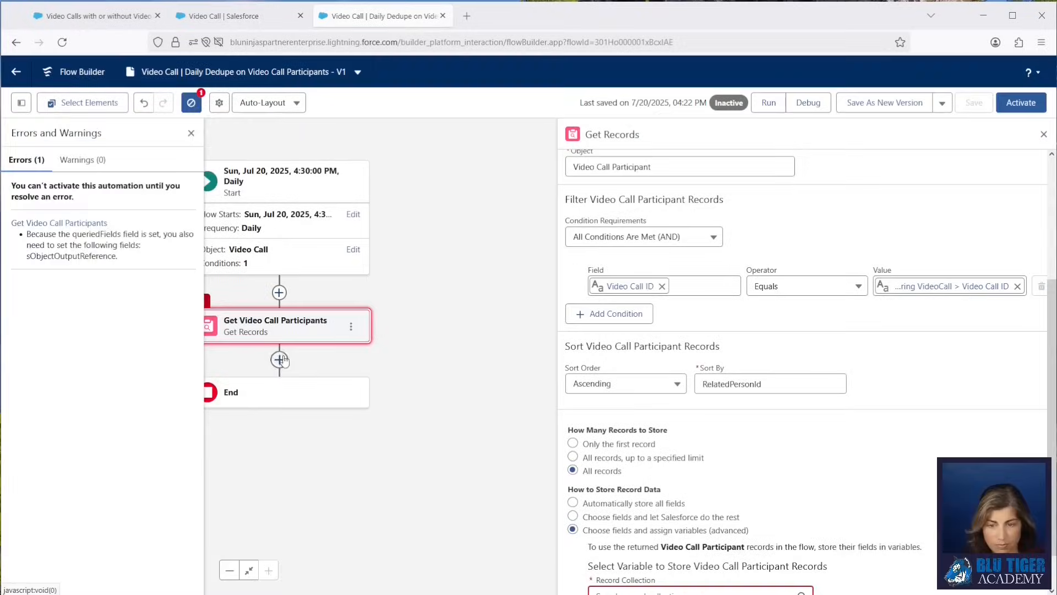
# Add a Loop element after Get Records labelled "Loop Video Call Partipants".
pyautogui.click(279, 359)
pyautogui.write('loop')
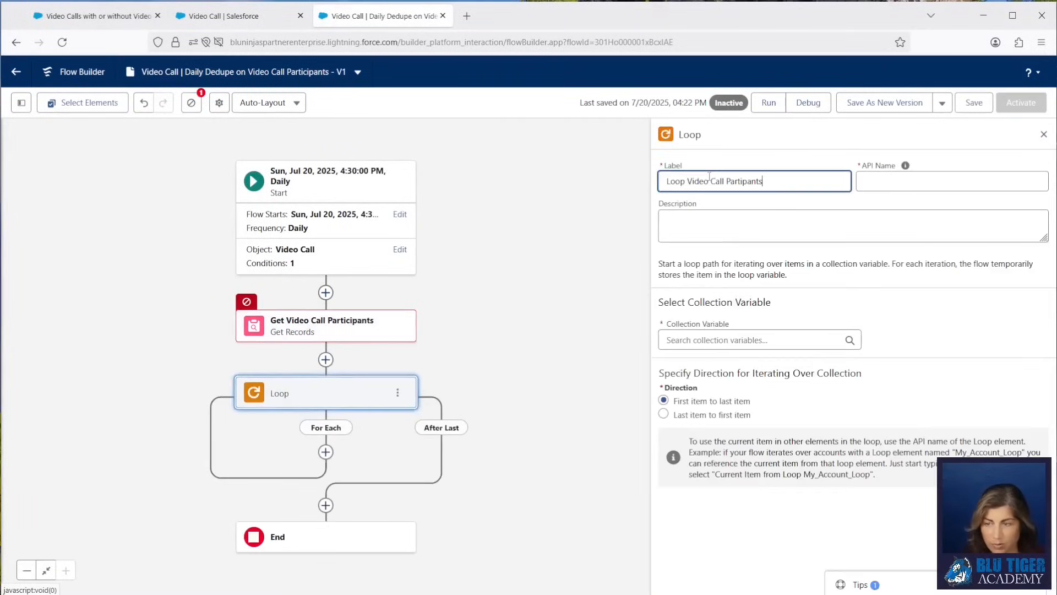
pyautogui.press('Tab')
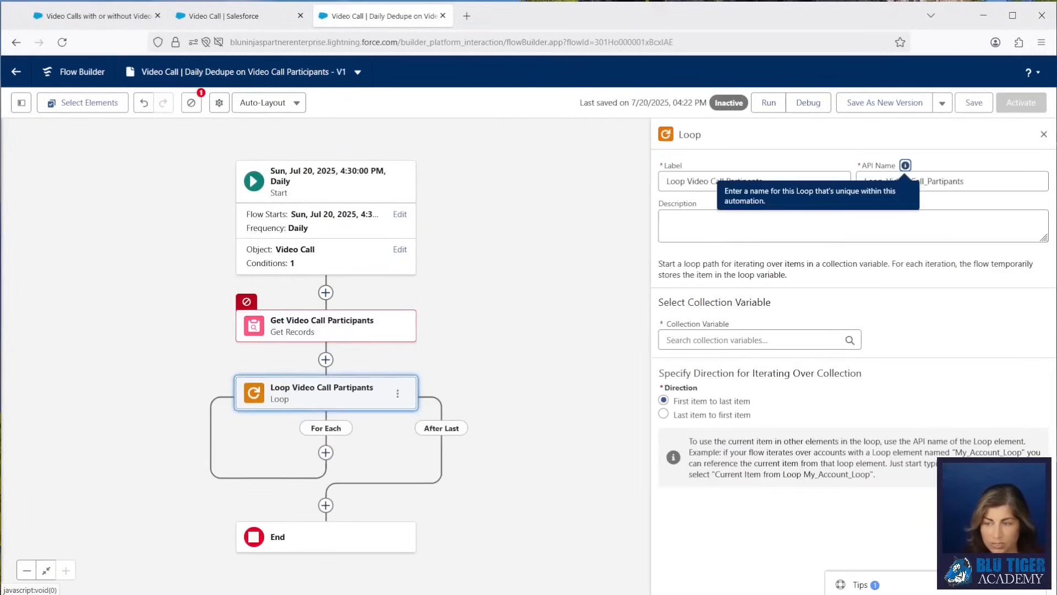
# Reselect the Get Records option to choose fields and let Salesforce do the rest.
pyautogui.click(693, 342)
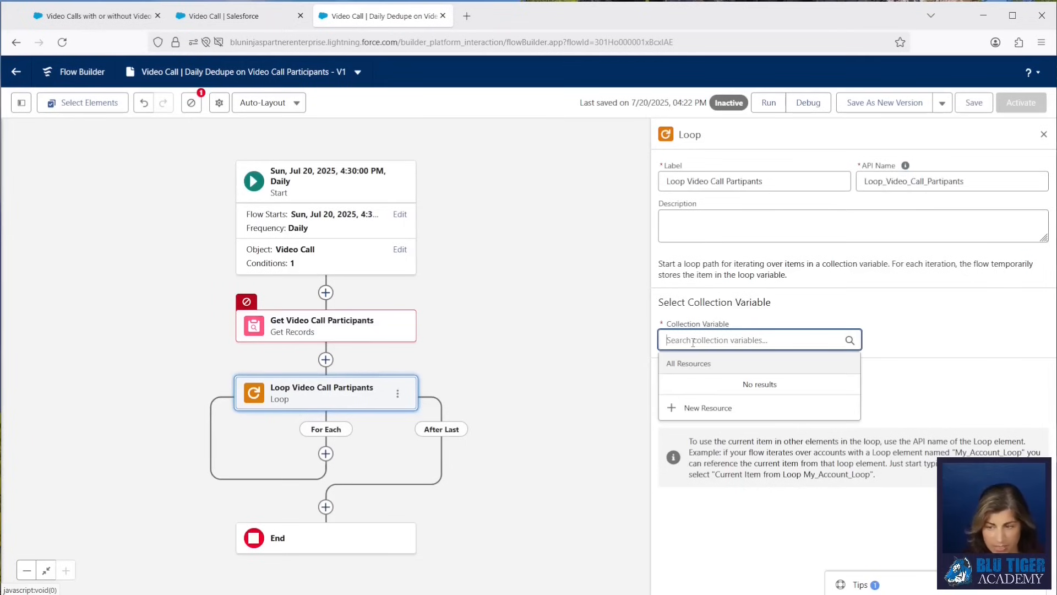
pyautogui.click(326, 324)
pyautogui.scroll(-5, 716, 386)
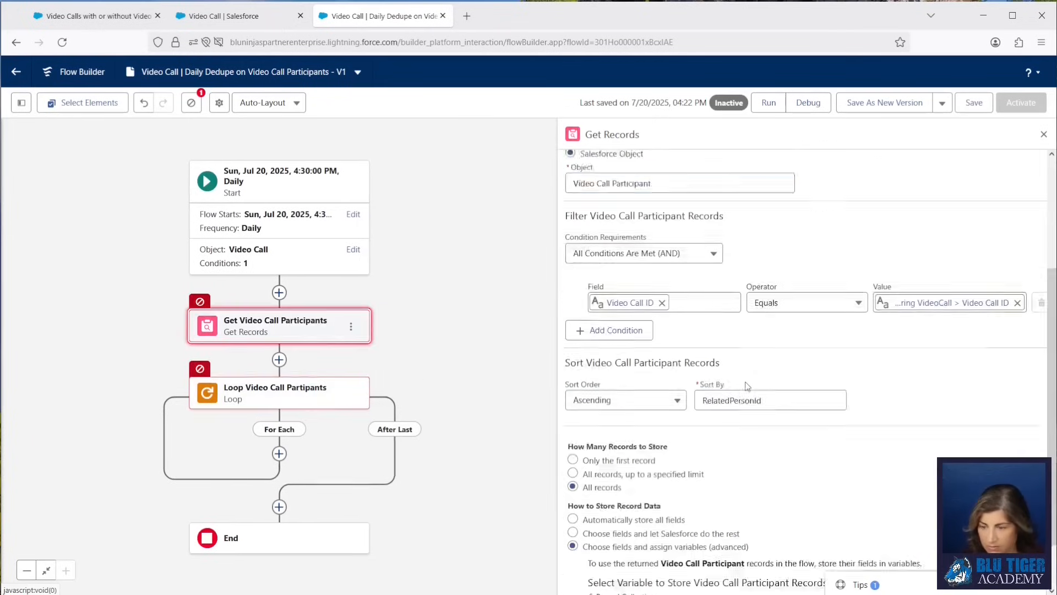
pyautogui.click(573, 471)
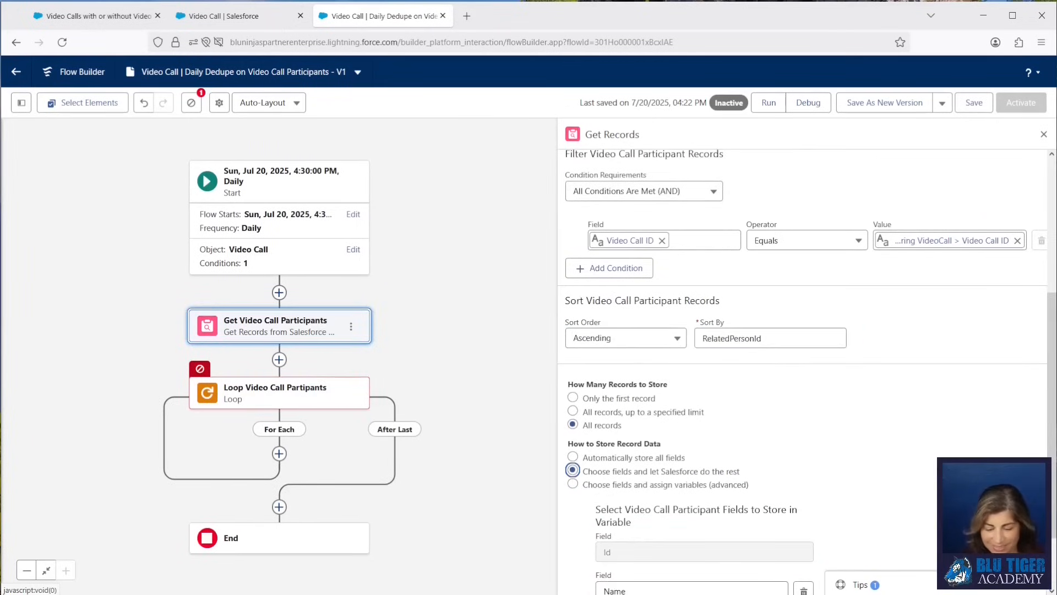
pyautogui.scroll(-3, 838, 466)
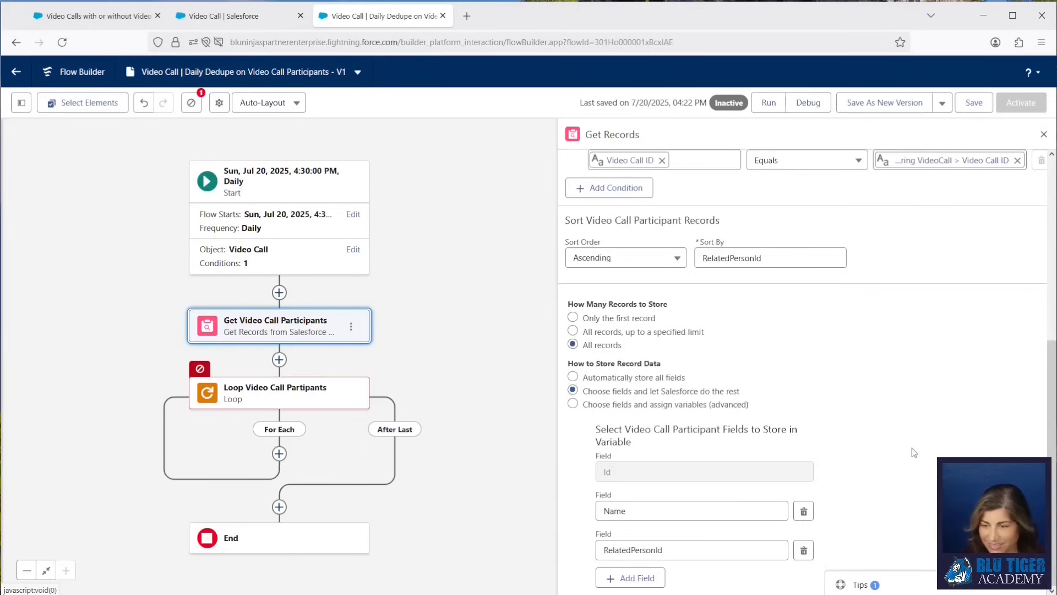
# Set the loop's collection variable to the Video Call Participants from Get Video Call Participants.
pyautogui.click(346, 408)
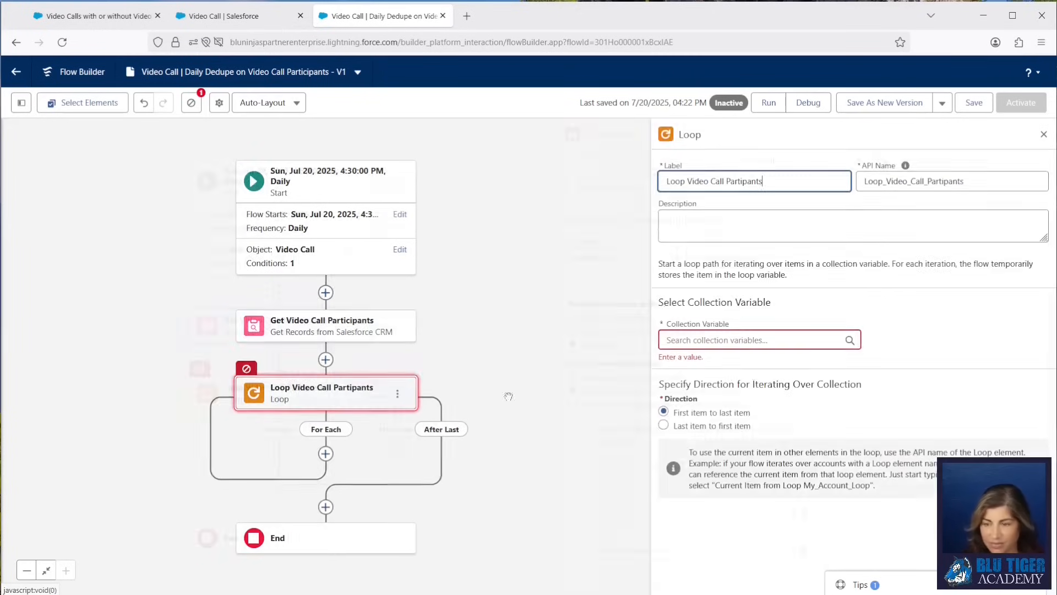
pyautogui.click(737, 340)
pyautogui.click(735, 404)
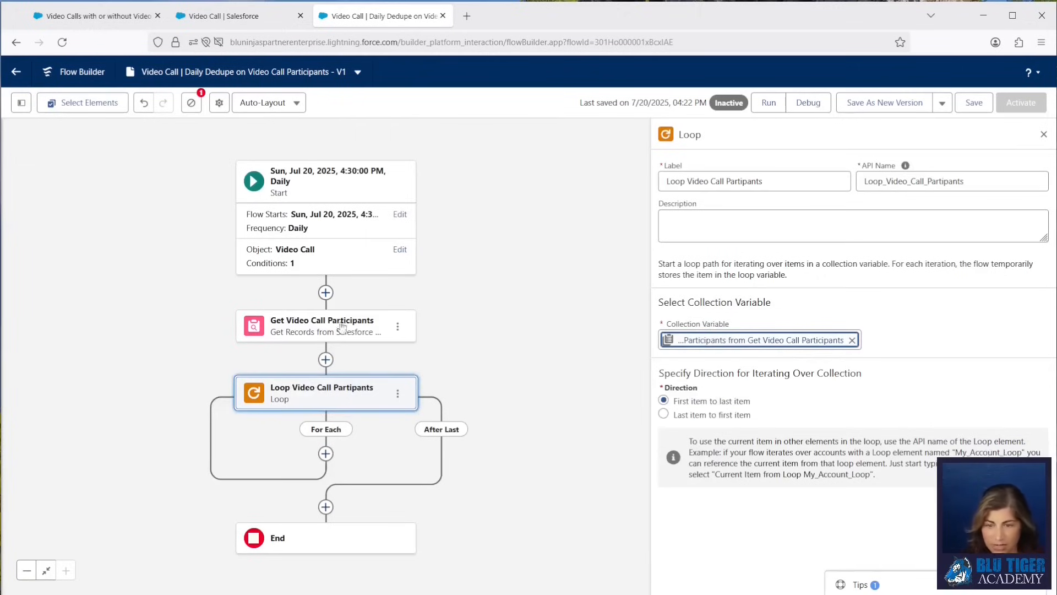
# Add a Decision element on the For Each path labelled "Collection Contains Name?".
pyautogui.click(384, 437)
pyautogui.click(326, 453)
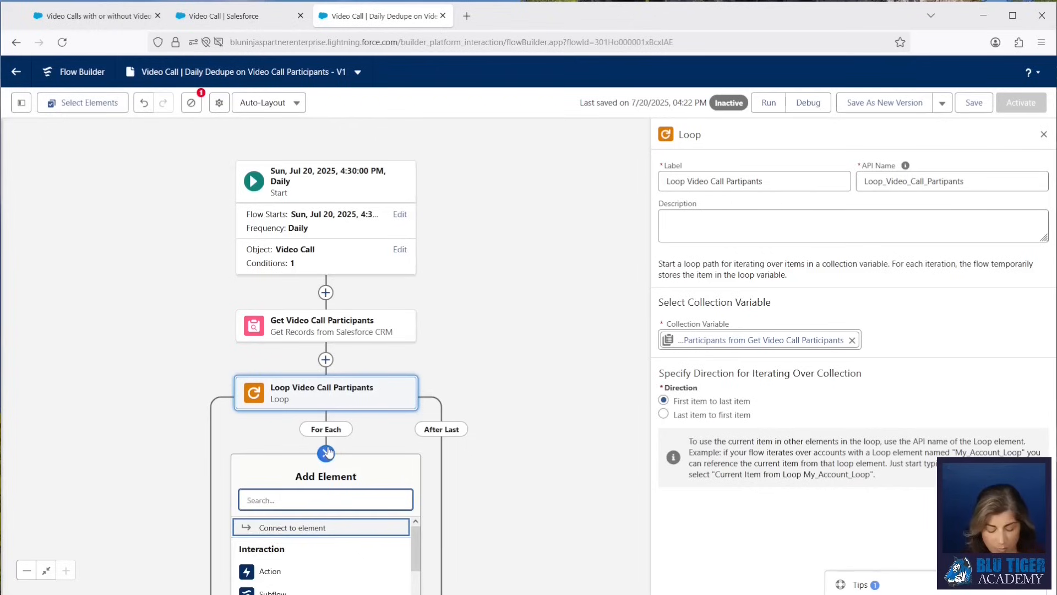
pyautogui.write('dec')
pyautogui.click(308, 526)
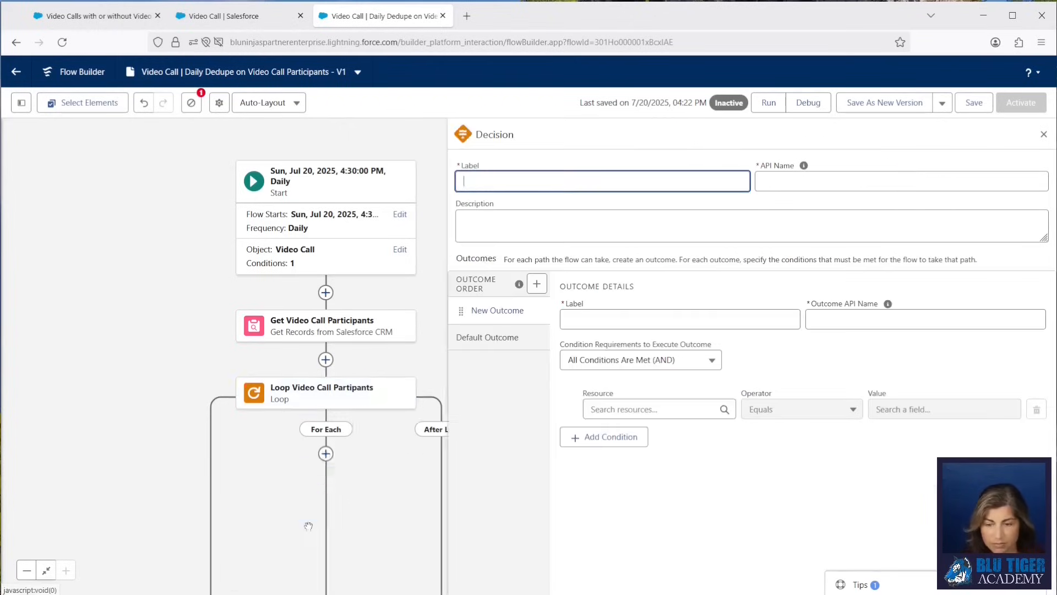
pyautogui.write('Collection Contains Name?')
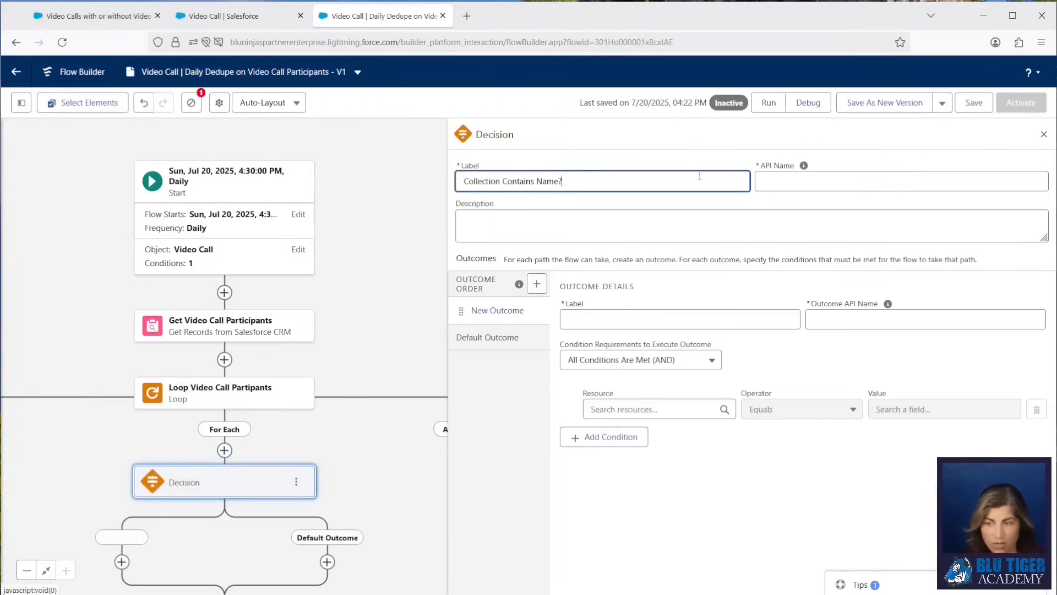
pyautogui.click(809, 180)
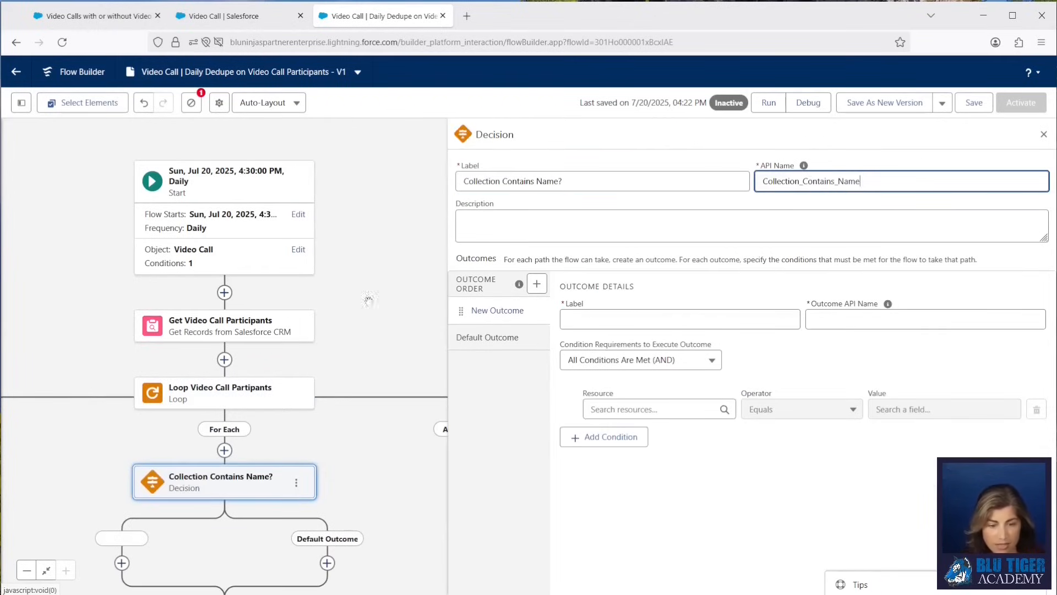
# Label the decision's first outcome "Yes".
pyautogui.click(628, 315)
pyautogui.write('Yes')
pyautogui.press('Tab')
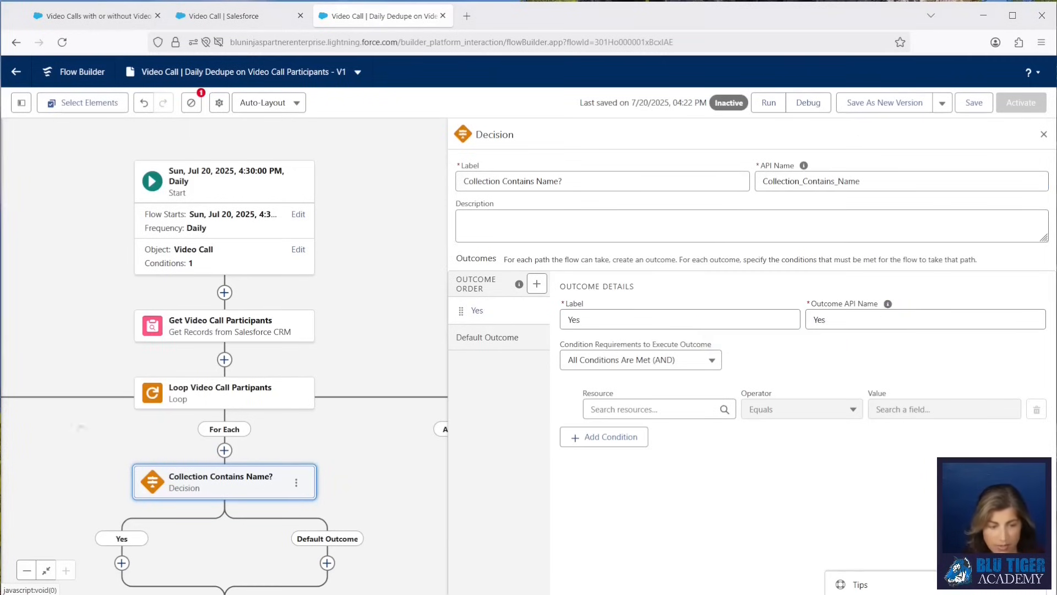
# Create a new text collection variable named CollectNames and use it as the Yes outcome's condition resource.
pyautogui.click(587, 408)
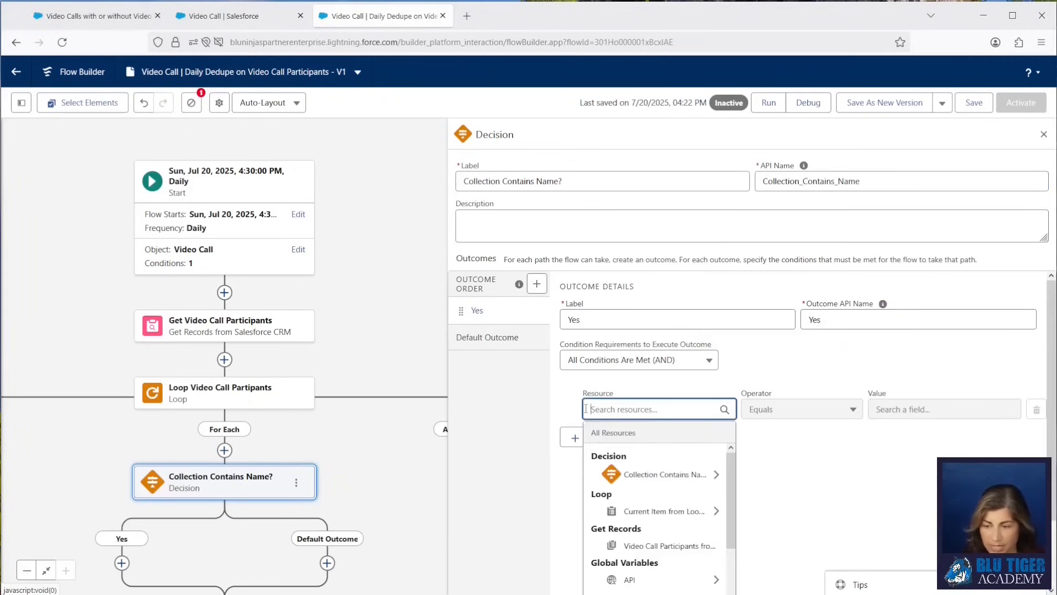
pyautogui.scroll(-1, 681, 481)
pyautogui.scroll(-1, 682, 480)
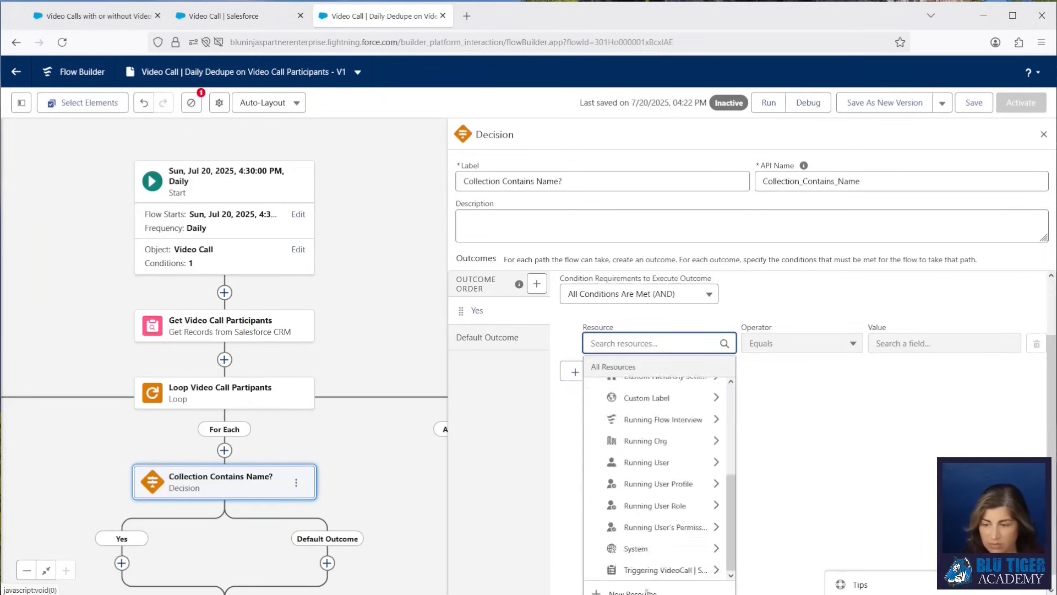
pyautogui.click(631, 592)
pyautogui.click(358, 273)
pyautogui.click(386, 292)
pyautogui.click(334, 307)
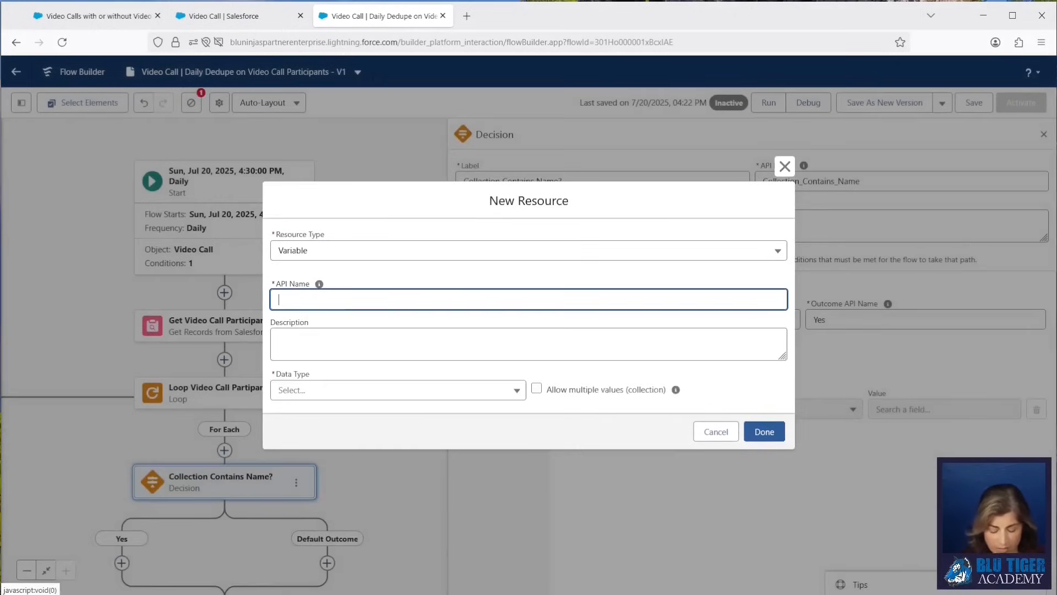
pyautogui.write('CollectNames')
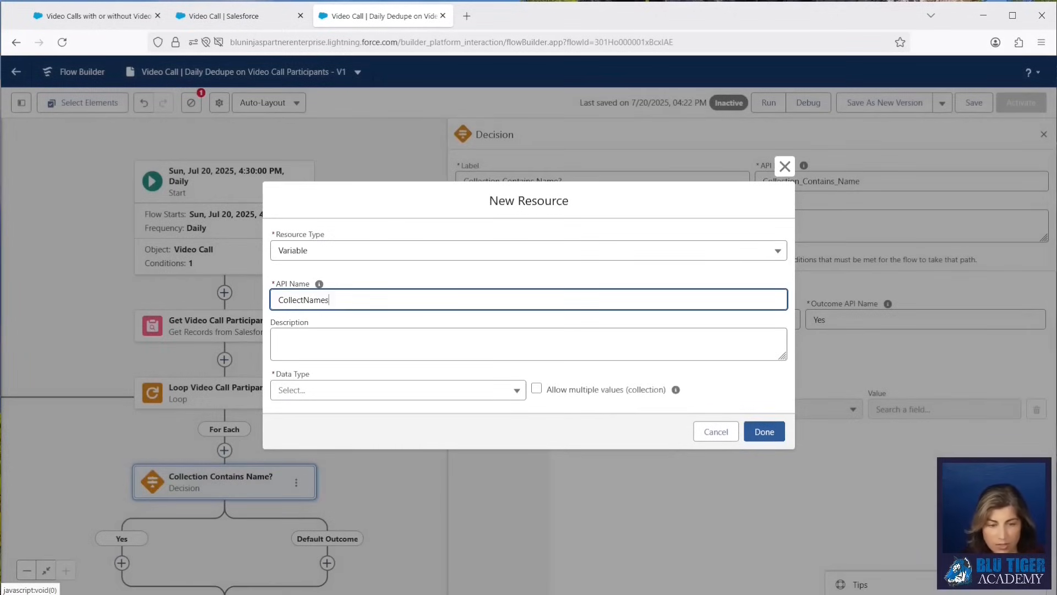
pyautogui.click(334, 389)
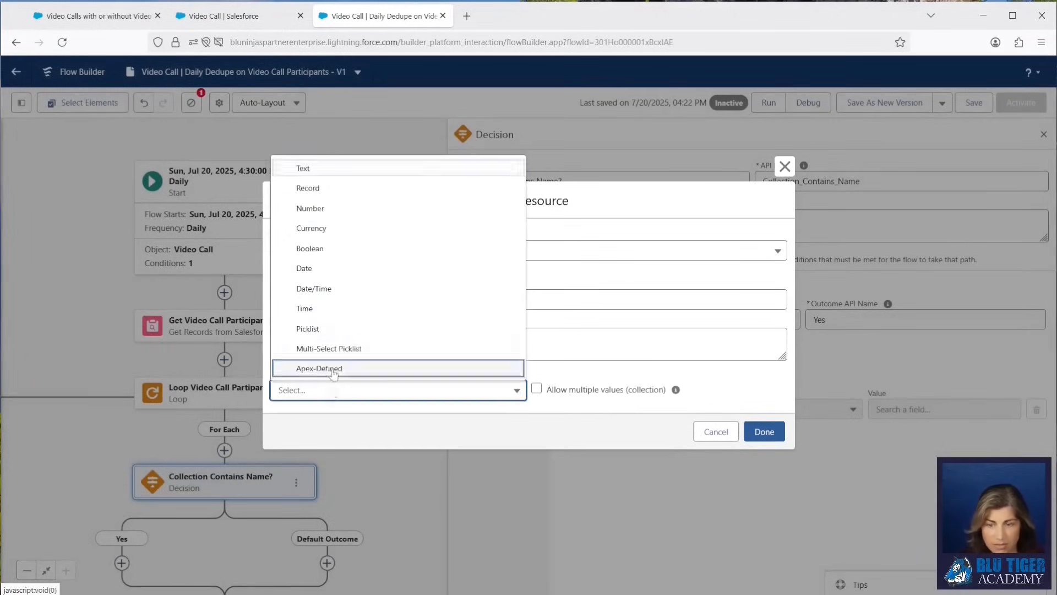
pyautogui.click(317, 176)
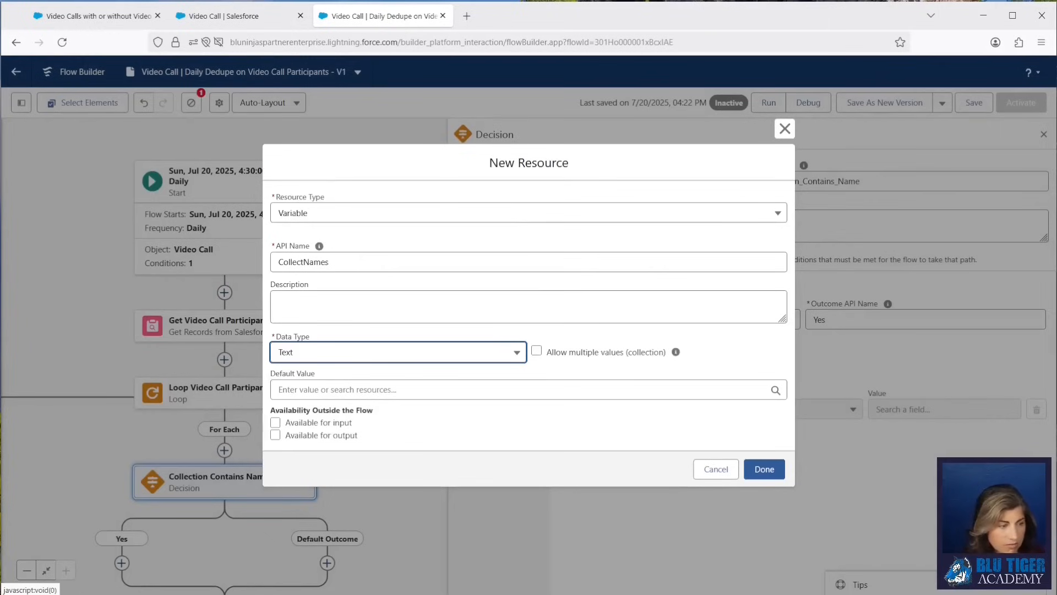
pyautogui.click(539, 351)
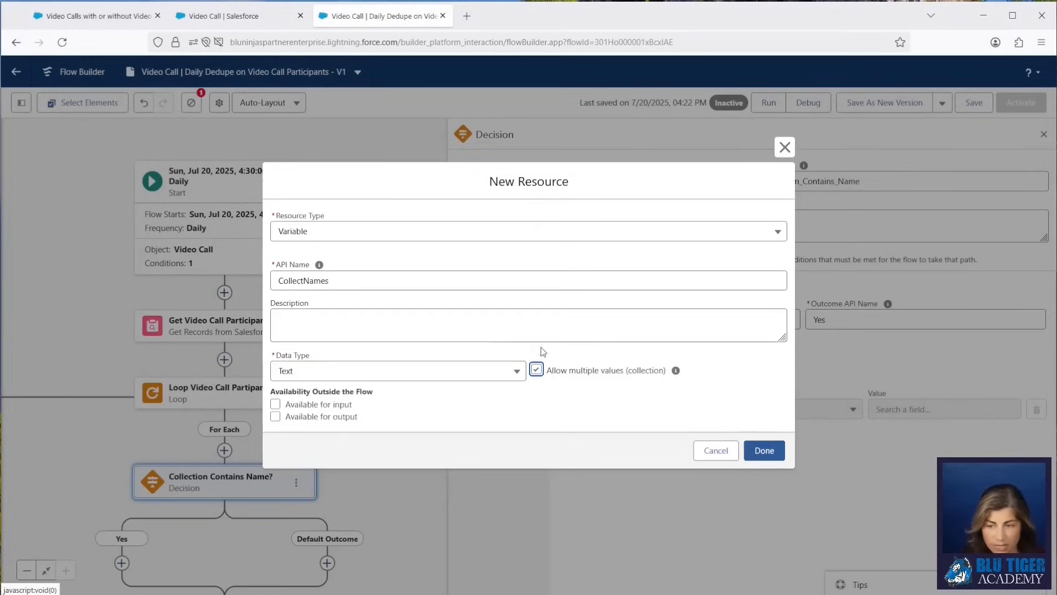
pyautogui.click(774, 452)
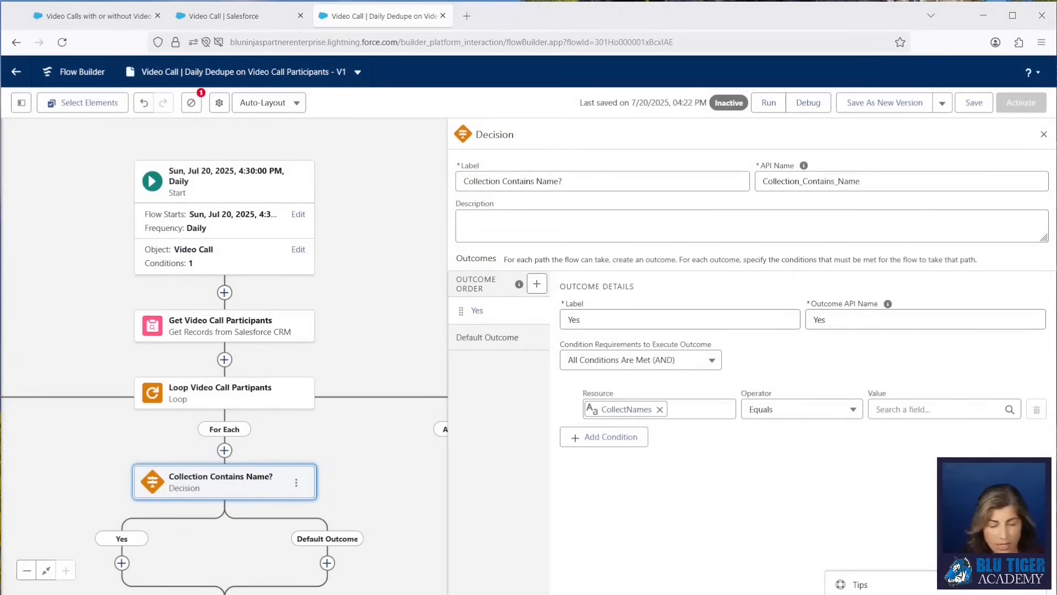
# Set the condition operator to Contains and its value to the current loop item's Name field.
pyautogui.click(785, 413)
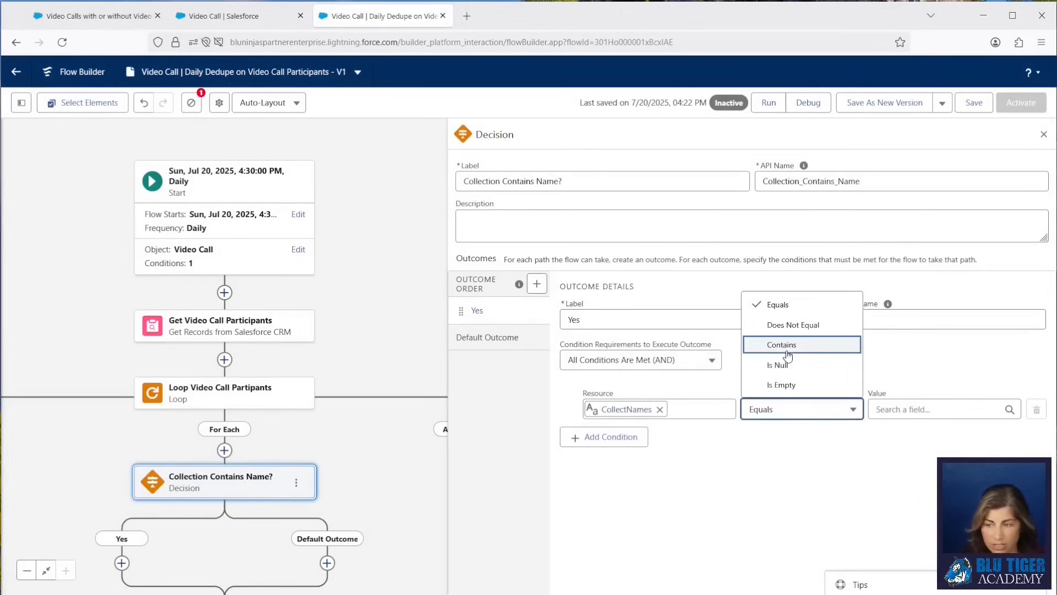
pyautogui.click(787, 347)
pyautogui.click(914, 410)
pyautogui.write('lo')
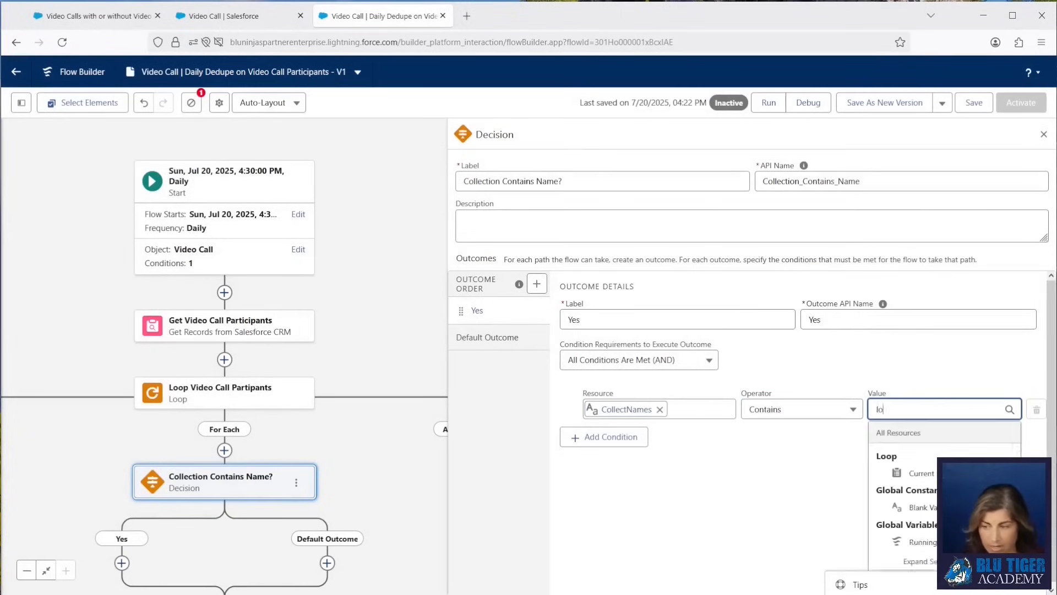
pyautogui.write('op')
pyautogui.click(917, 473)
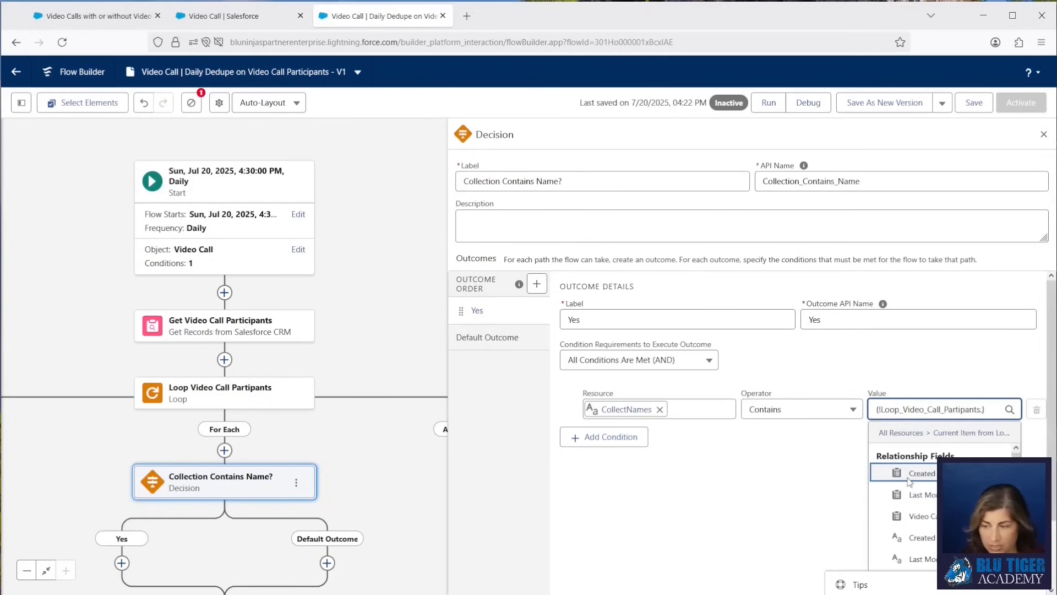
pyautogui.scroll(-2, 909, 481)
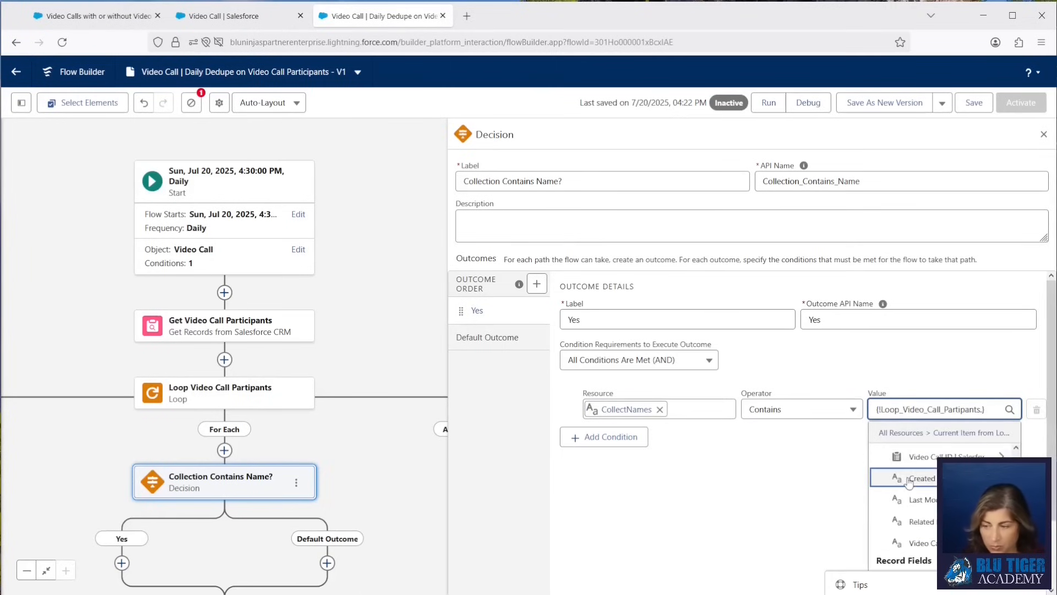
pyautogui.scroll(-1, 910, 483)
pyautogui.write('name')
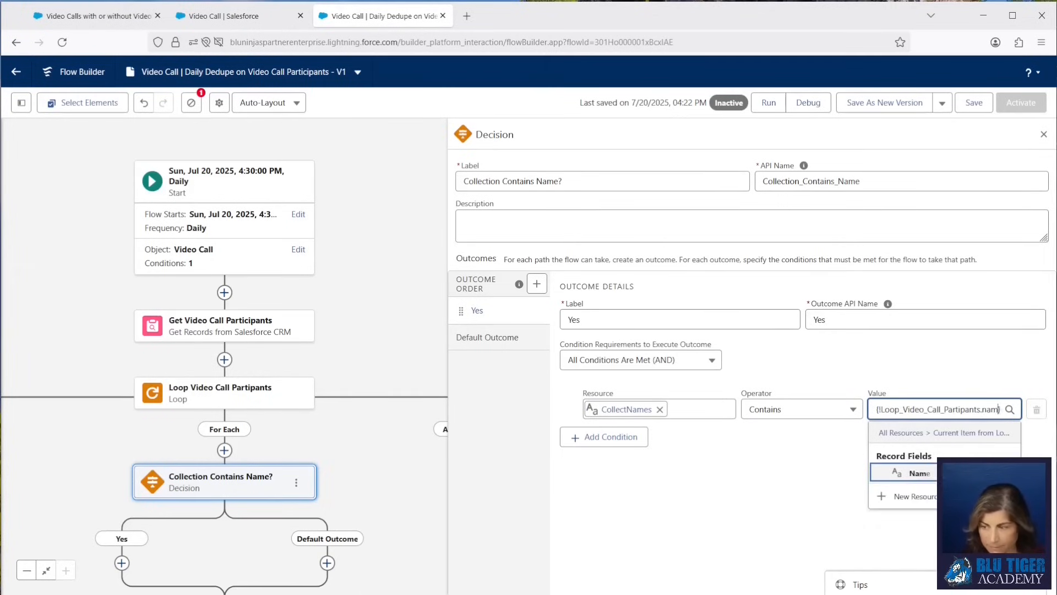
pyautogui.click(899, 474)
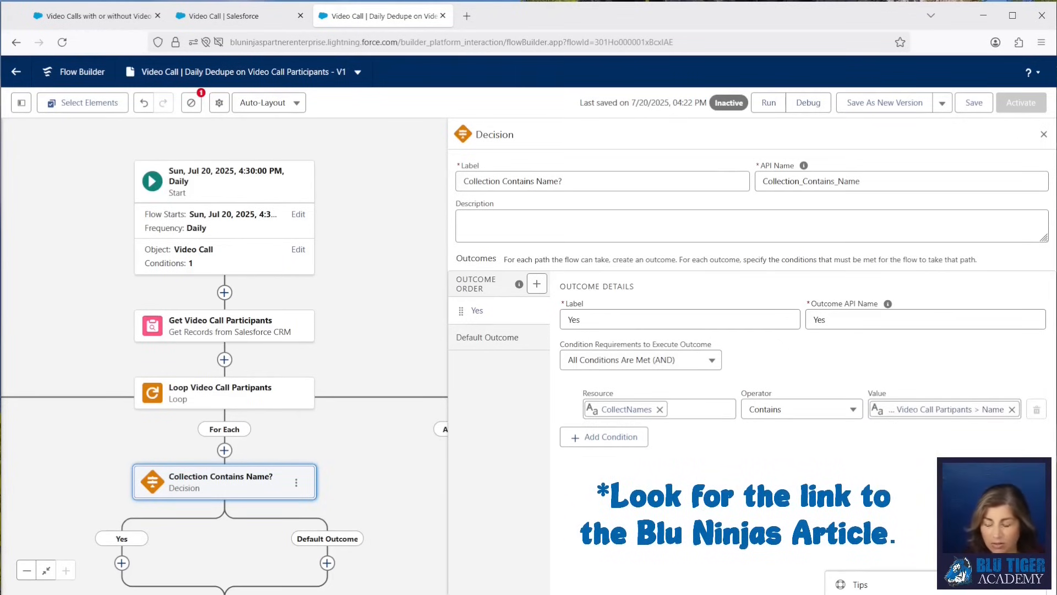
pyautogui.click(608, 409)
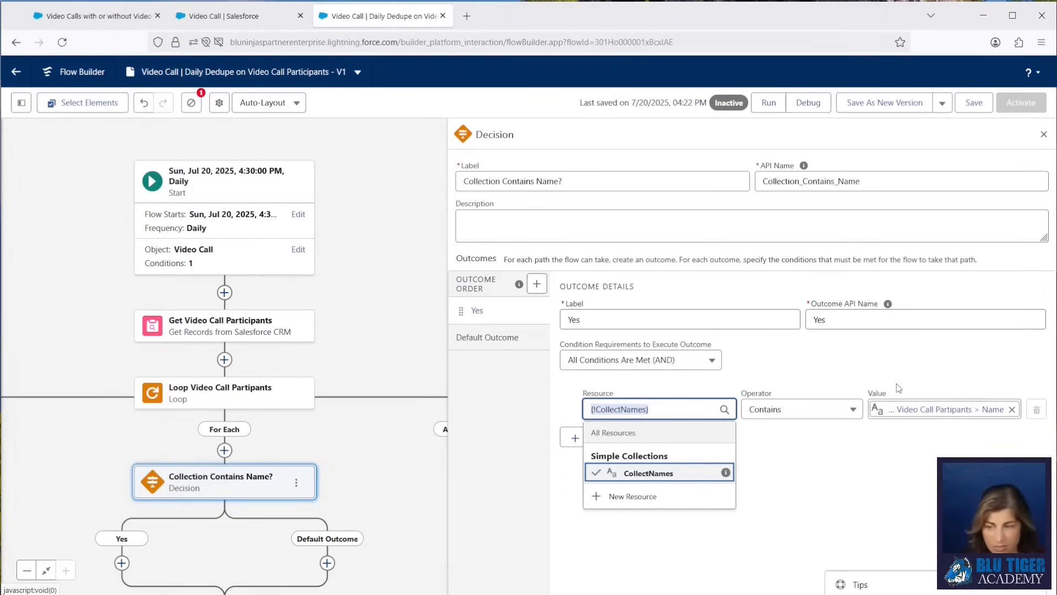
pyautogui.click(801, 476)
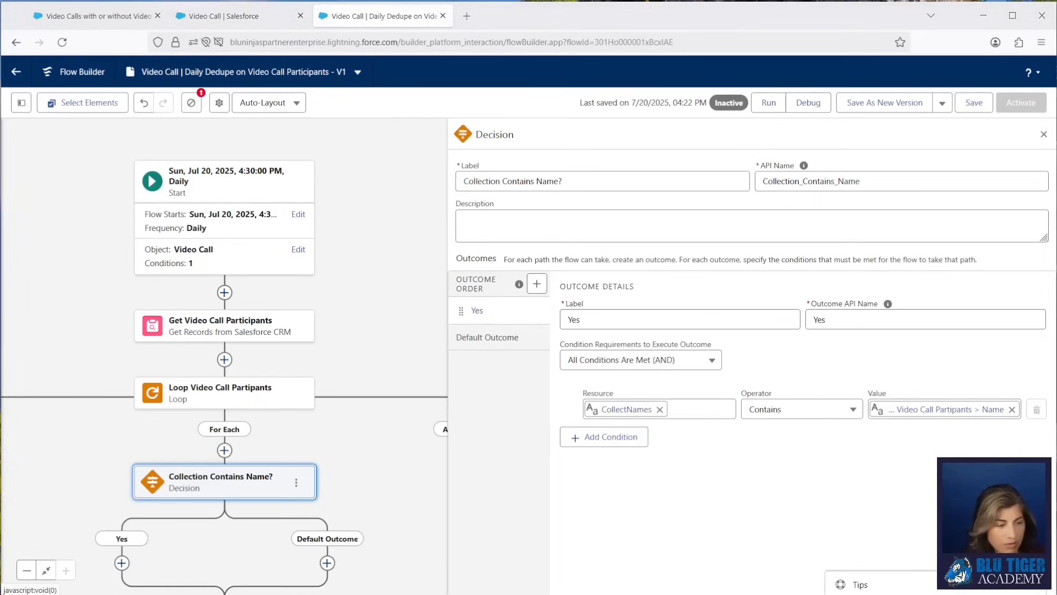
# Label the decision's default outcome "No".
pyautogui.click(496, 338)
pyautogui.moveTo(649, 323); pyautogui.dragTo(463, 315)
pyautogui.write('No')
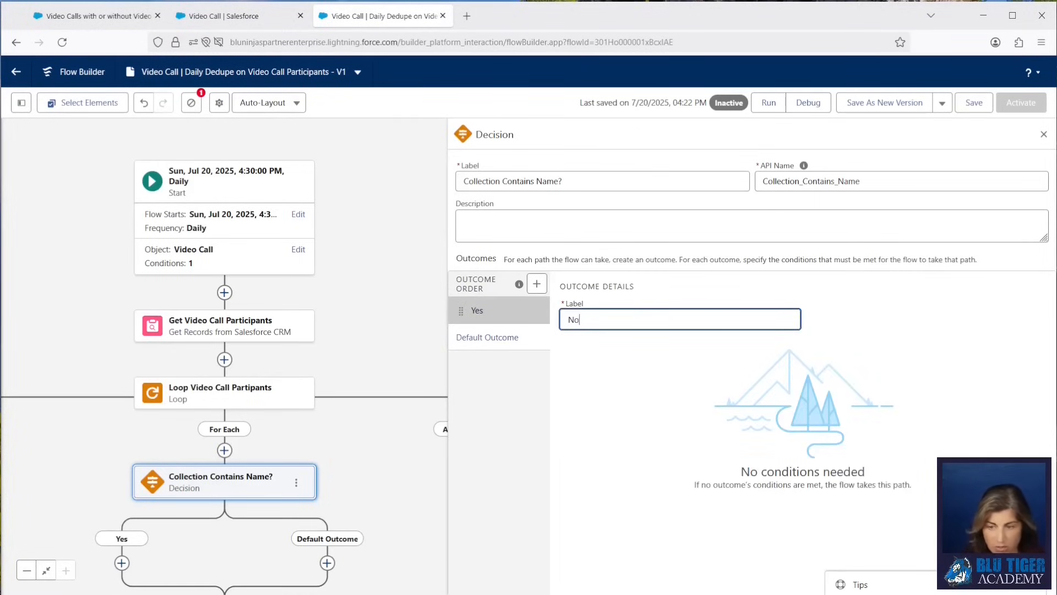
pyautogui.click(462, 366)
pyautogui.moveTo(324, 463); pyautogui.dragTo(340, 270)
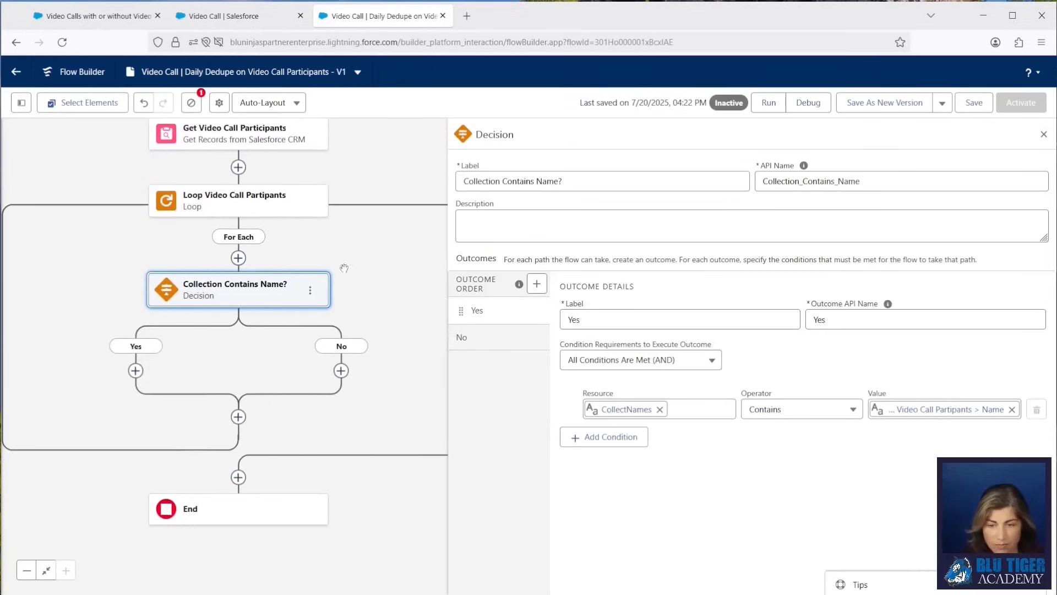
# Add an Assignment element on the Yes path labelled "Add to Collection to Delete".
pyautogui.click(135, 371)
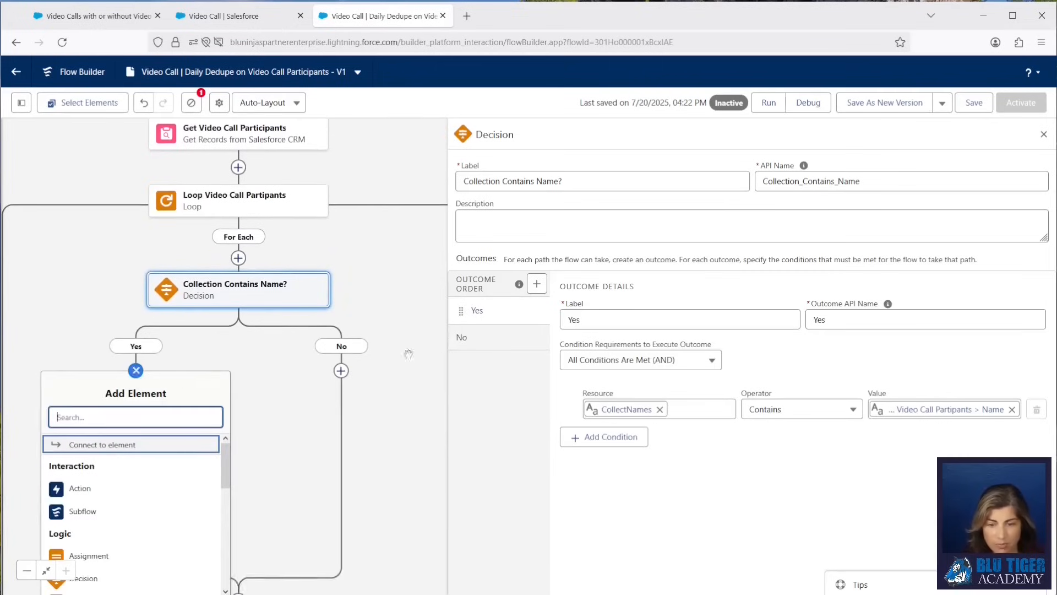
pyautogui.write('ass')
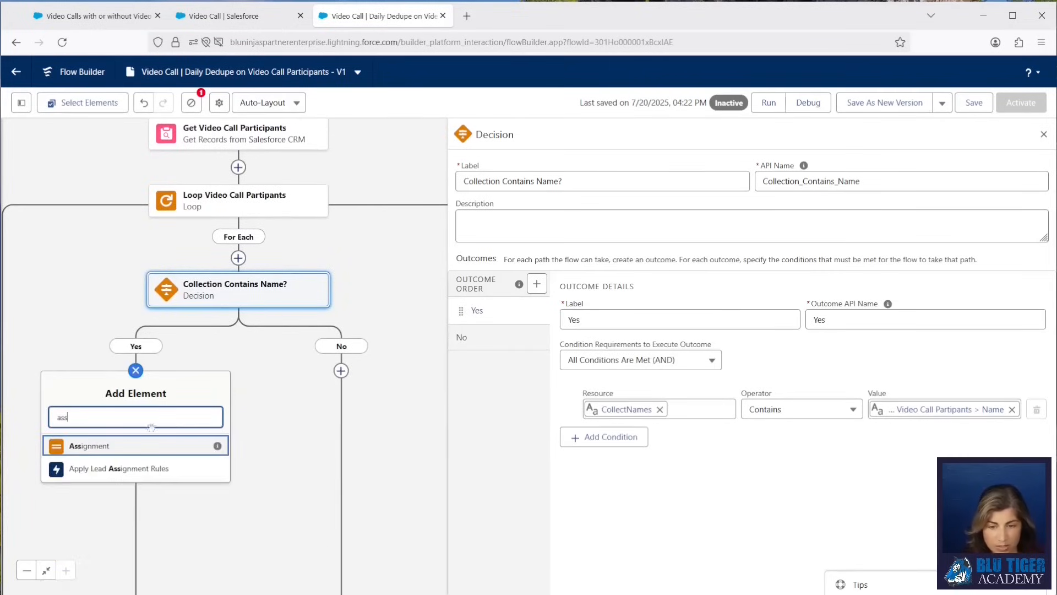
pyautogui.click(116, 446)
pyautogui.click(752, 181)
pyautogui.write('Add to Collection to Delete')
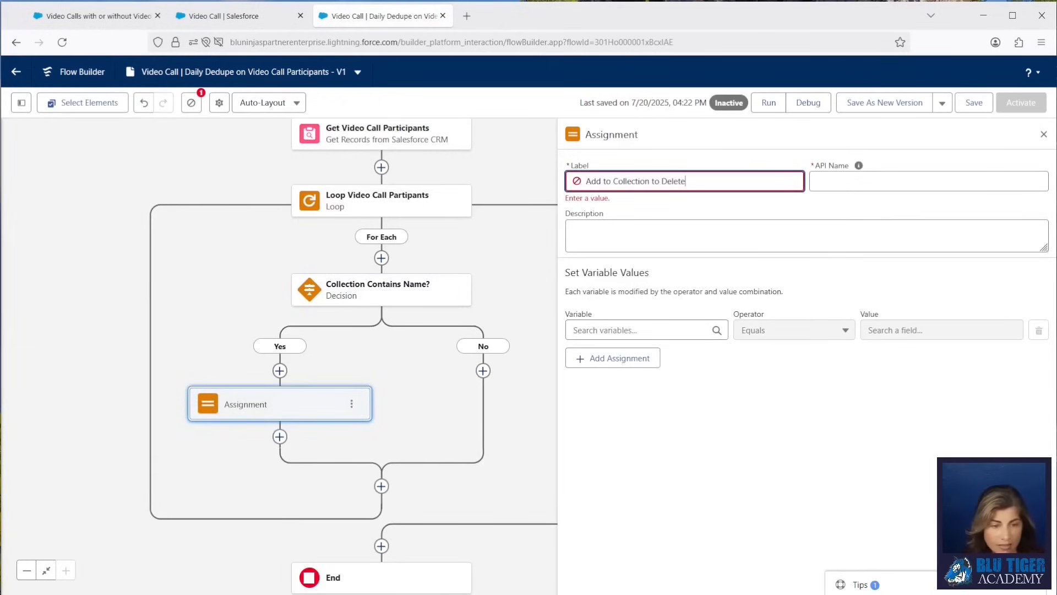
pyautogui.click(858, 166)
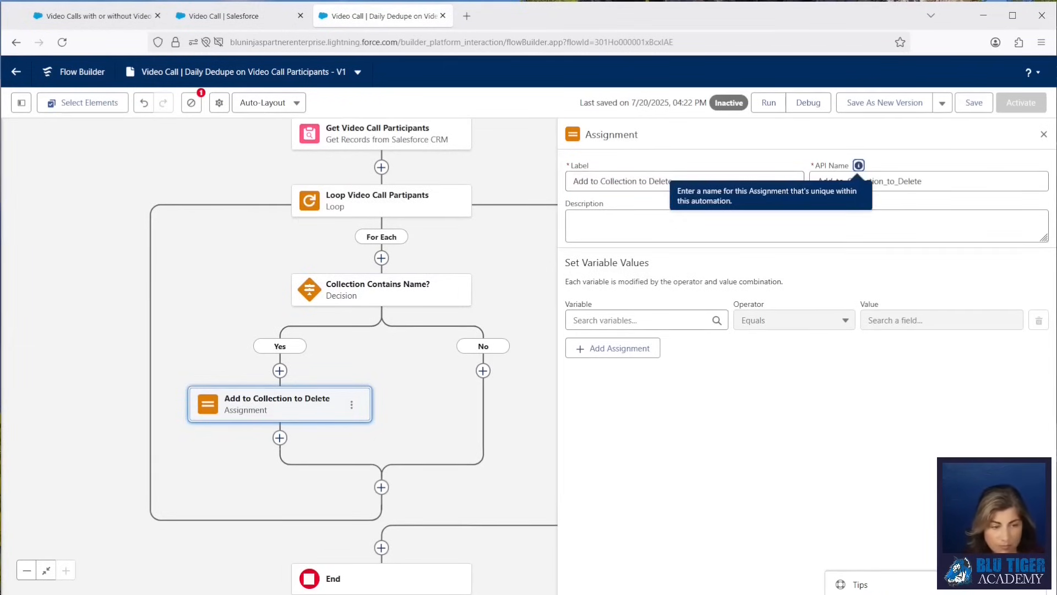
# Create a new record variable named varVideoCallParticipantRecord for the Video Call Participant object as the assignment variable.
pyautogui.click(624, 319)
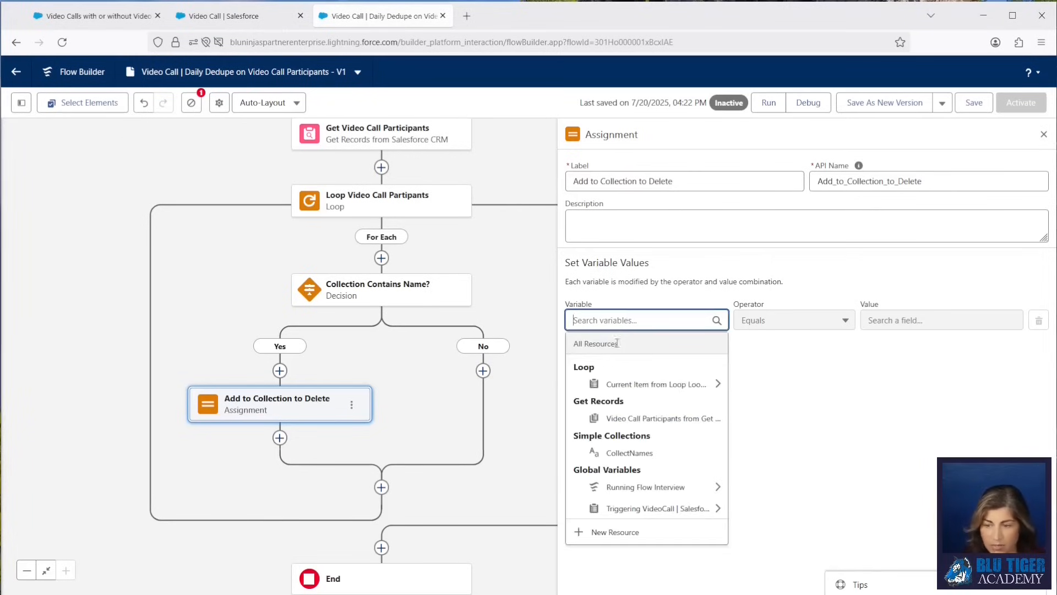
pyautogui.click(611, 532)
pyautogui.click(385, 270)
pyautogui.click(379, 294)
pyautogui.write('varVideoCallParticipantRecor')
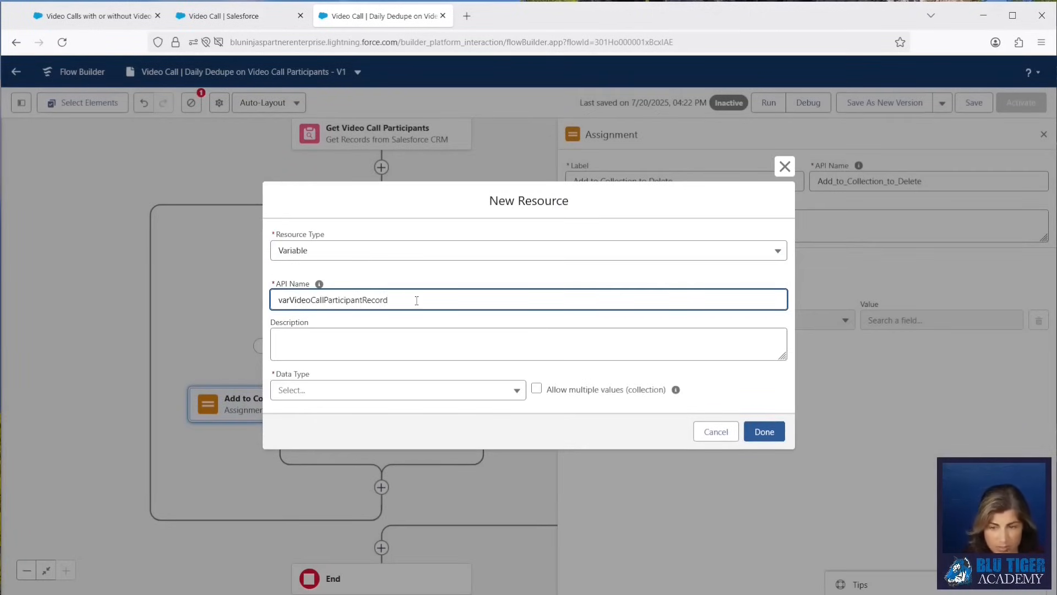
pyautogui.write('d')
pyautogui.click(380, 390)
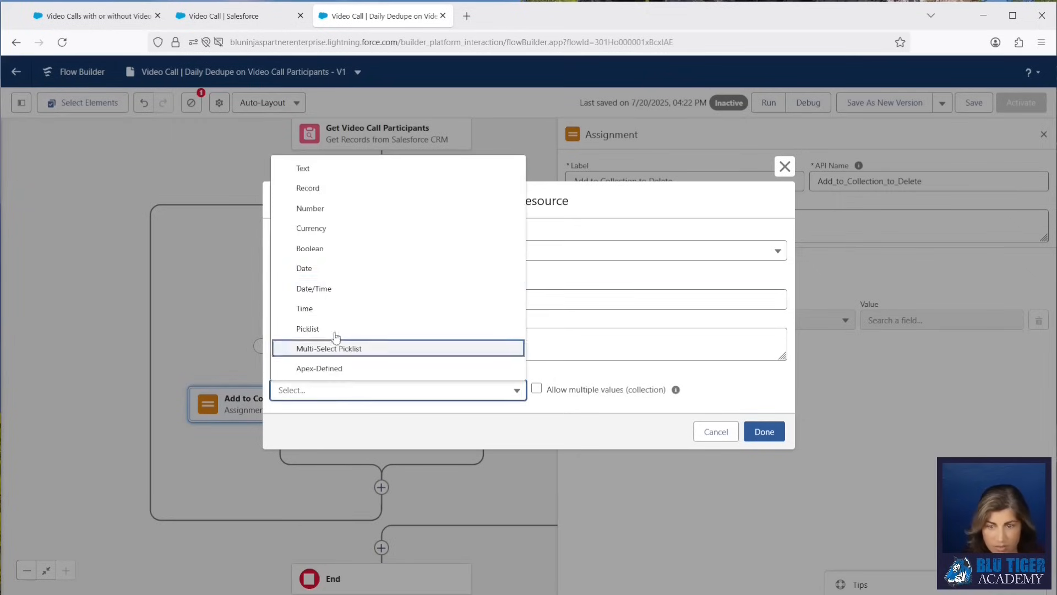
pyautogui.click(323, 188)
pyautogui.click(380, 393)
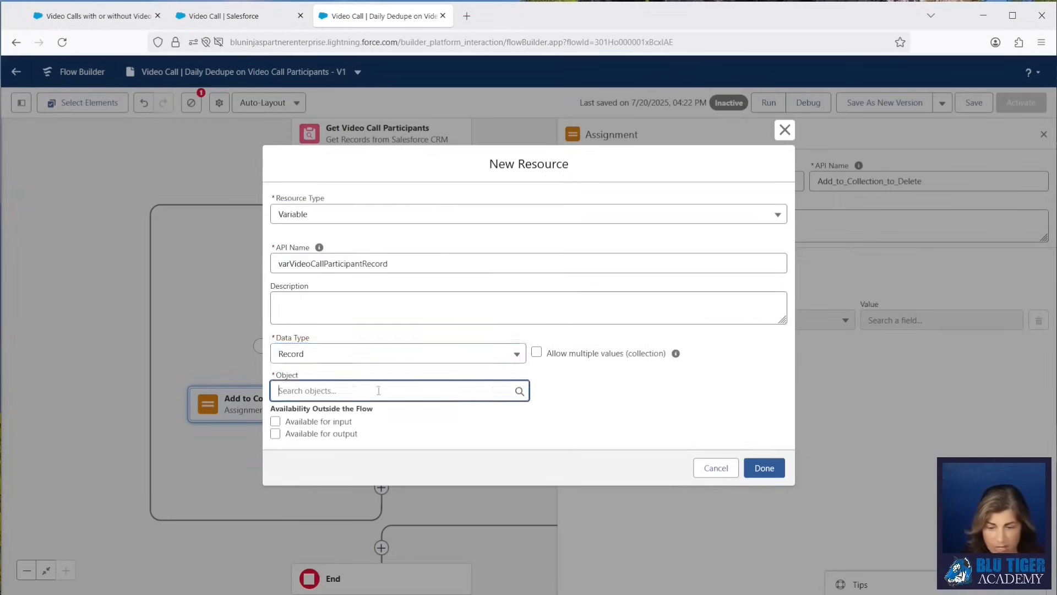
pyautogui.write('video cal')
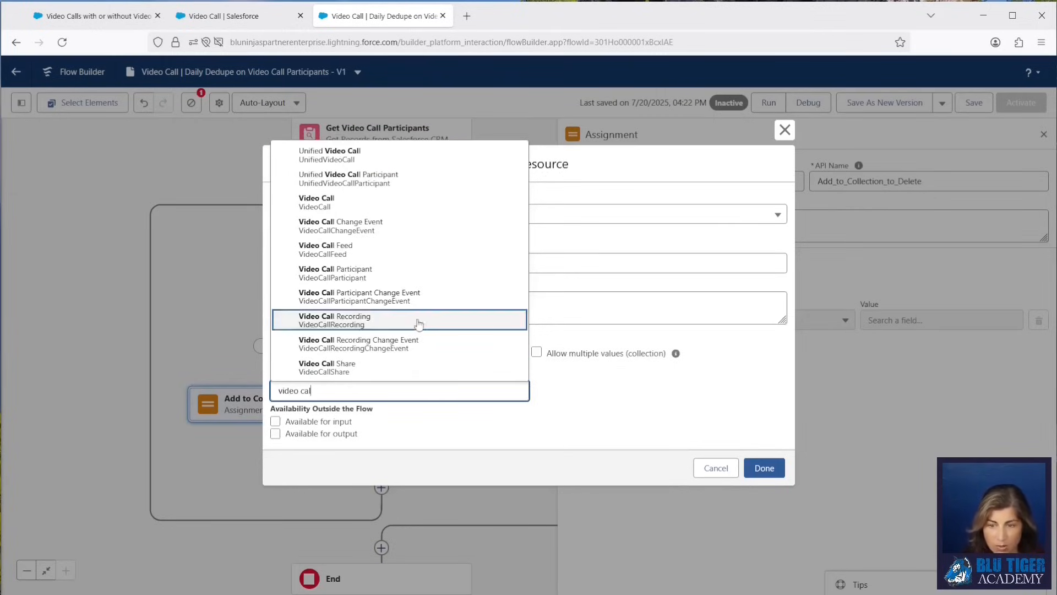
pyautogui.click(395, 273)
pyautogui.click(758, 470)
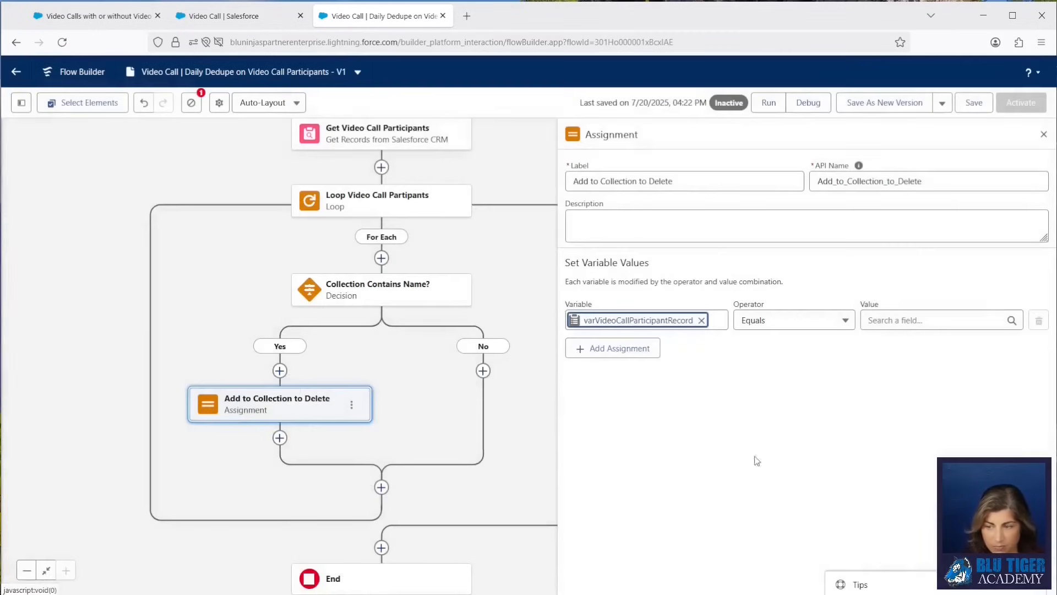
# Change the assignment variable to varVideoCallParticipantRecord's Video Call Participant ID field.
pyautogui.click(699, 321)
pyautogui.write('var')
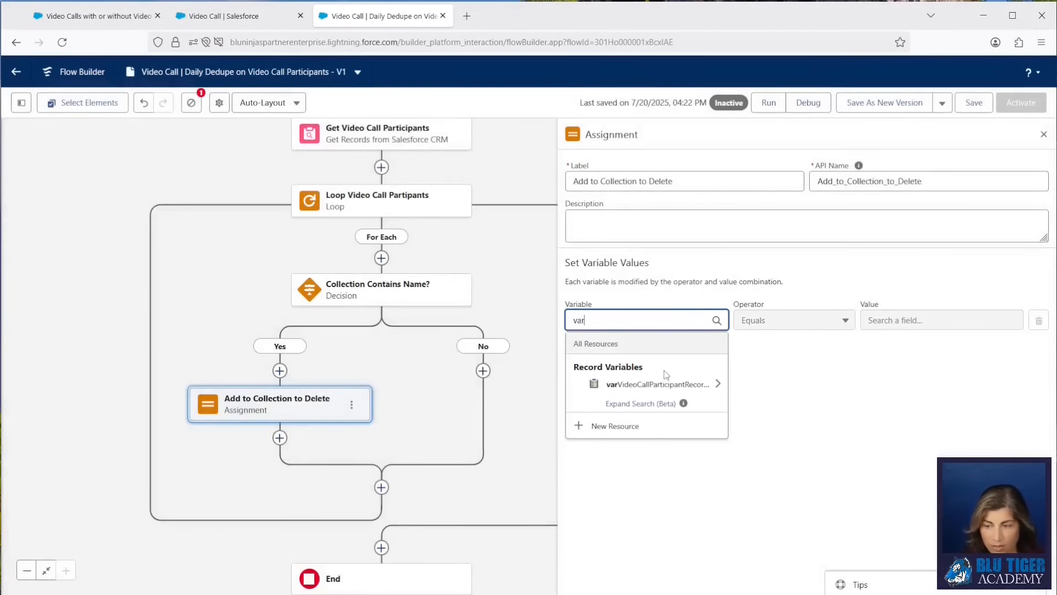
pyautogui.click(665, 384)
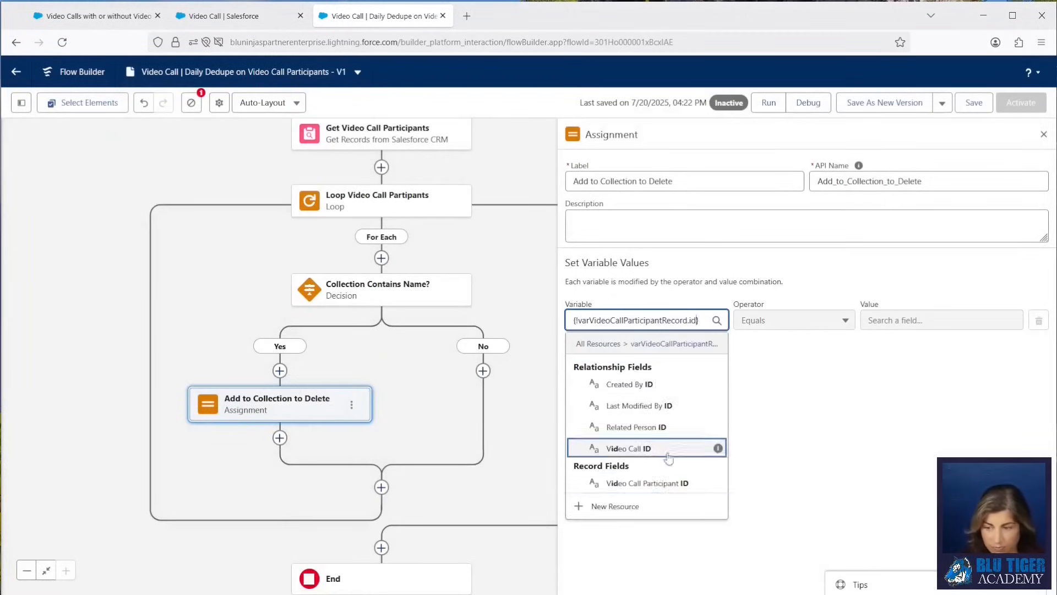
pyautogui.click(661, 484)
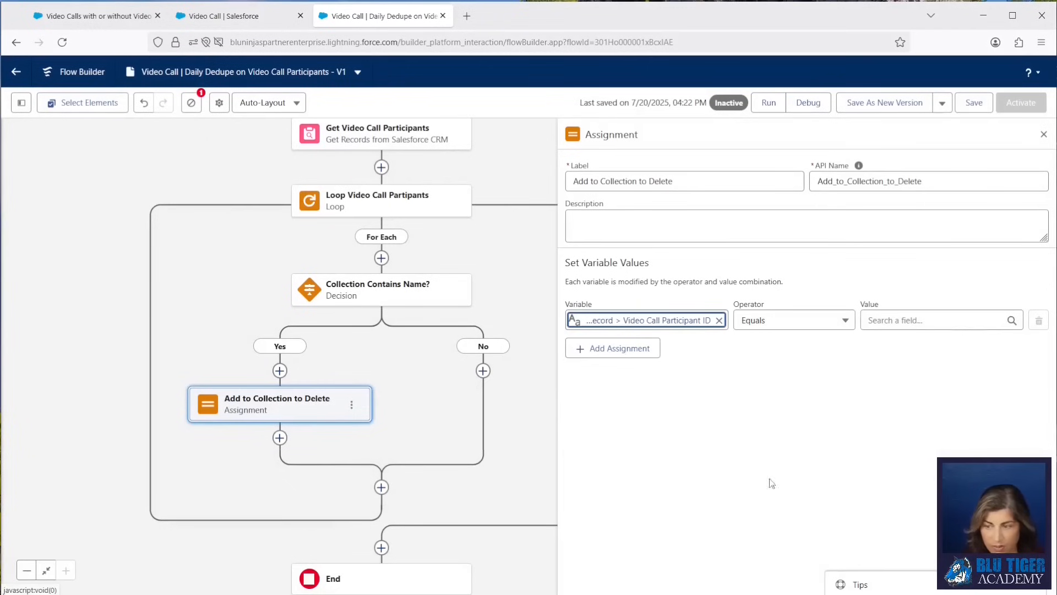
# Set the assignment value to the current loop item's Video Call Participant ID.
pyautogui.click(897, 320)
pyautogui.write('looo')
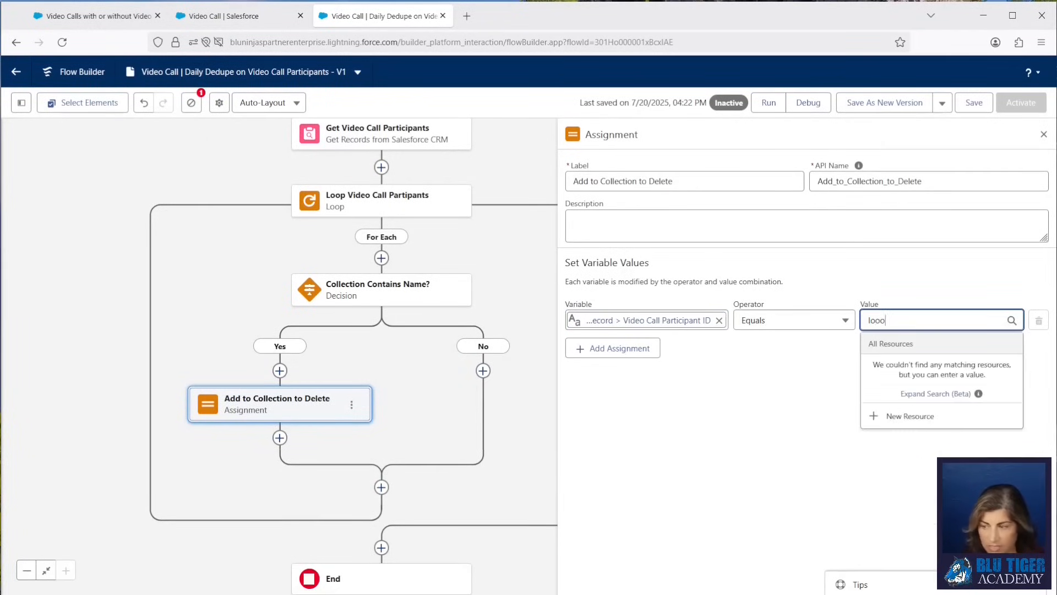
pyautogui.press('BackSpace')
pyautogui.press('BackSpace')
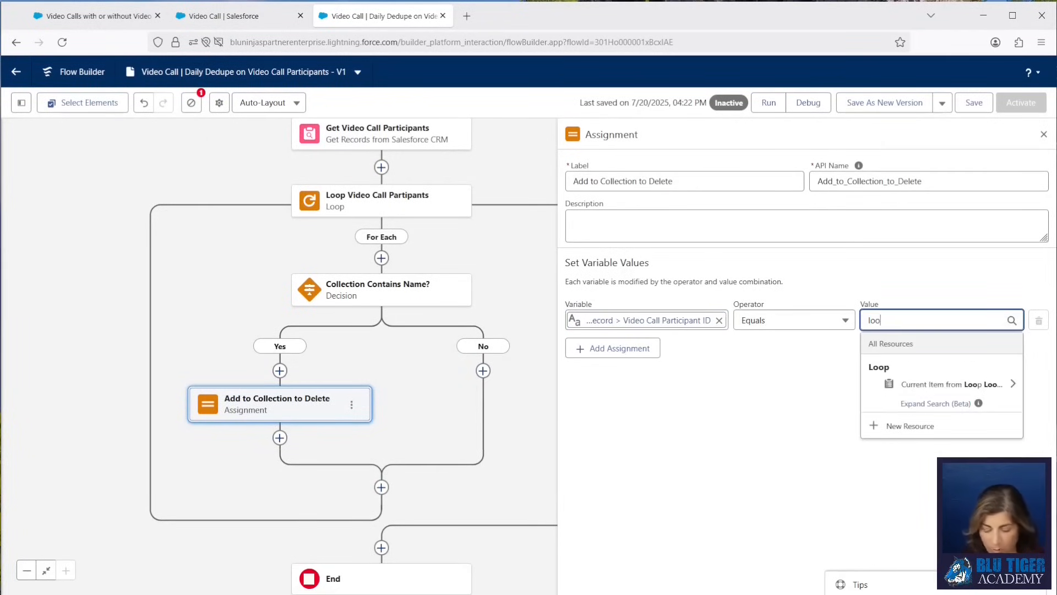
pyautogui.click(936, 383)
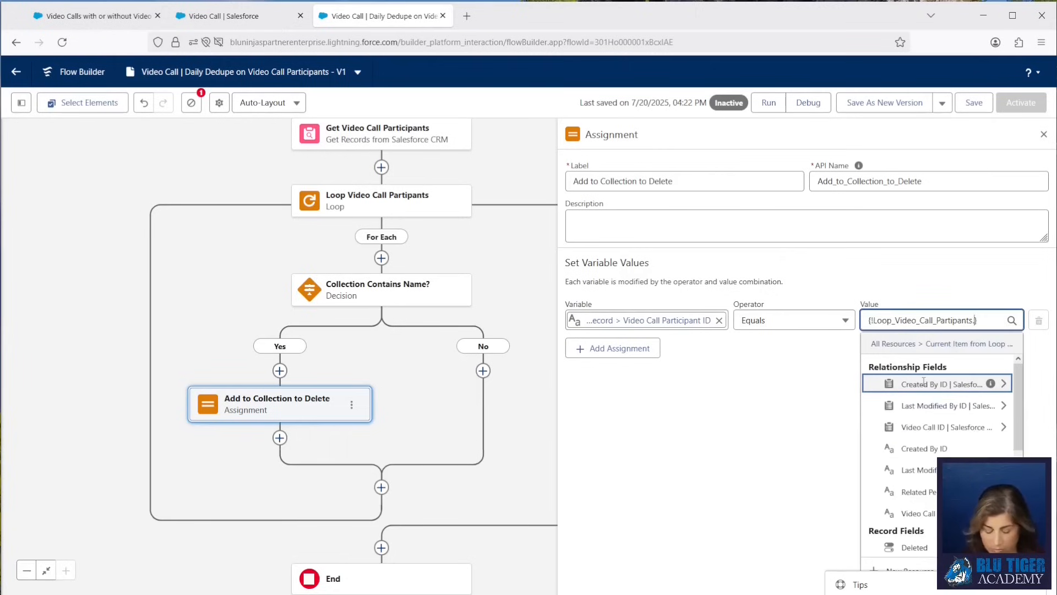
pyautogui.click(914, 513)
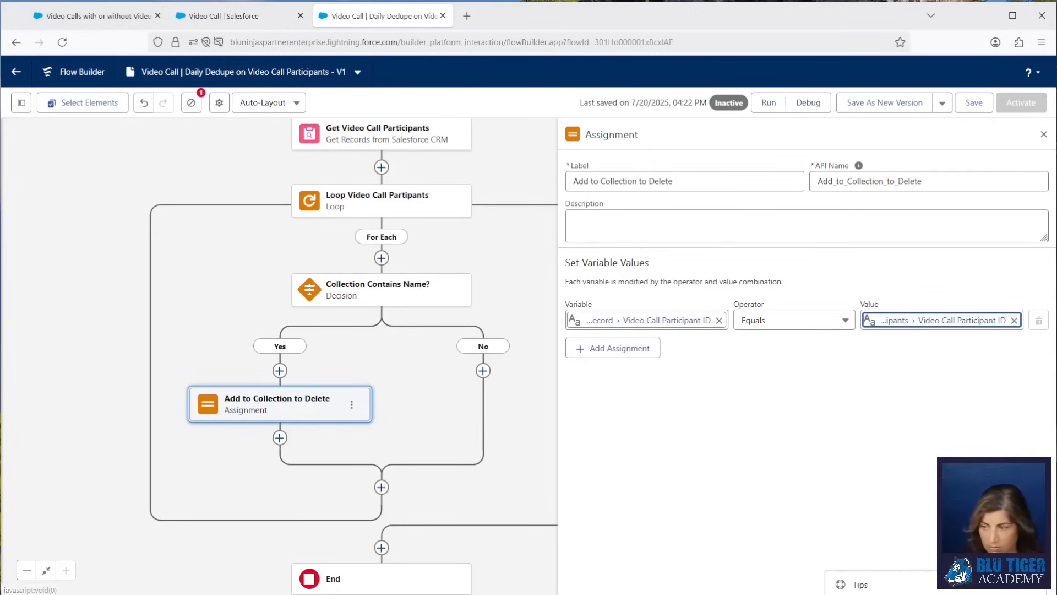
# Add a second assignment row whose variable is a new record collection variable CollectParticipantstoDelete for the Video Call Participant object.
pyautogui.click(619, 359)
pyautogui.click(610, 360)
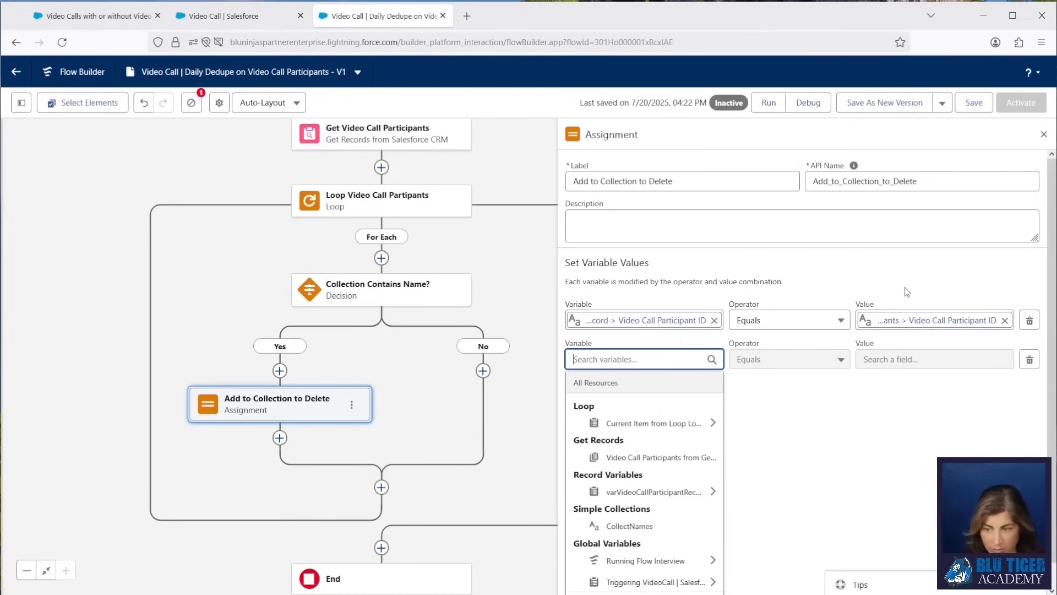
pyautogui.write('collec')
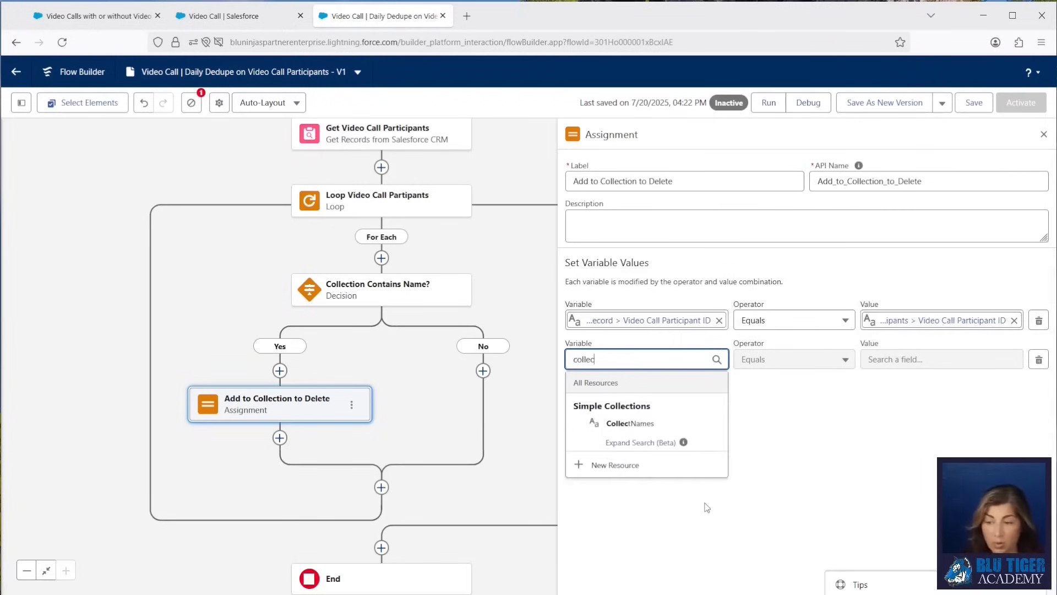
pyautogui.click(606, 465)
pyautogui.click(311, 278)
pyautogui.click(315, 298)
pyautogui.click(316, 300)
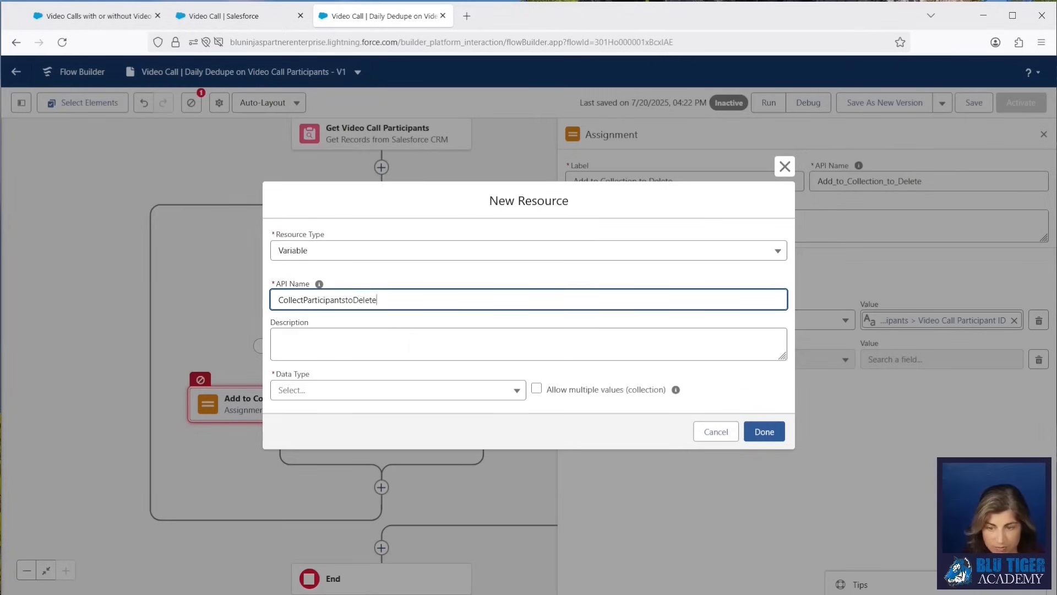
pyautogui.write('CollectParticipantstoDelete')
pyautogui.click(347, 390)
pyautogui.click(330, 187)
pyautogui.click(537, 353)
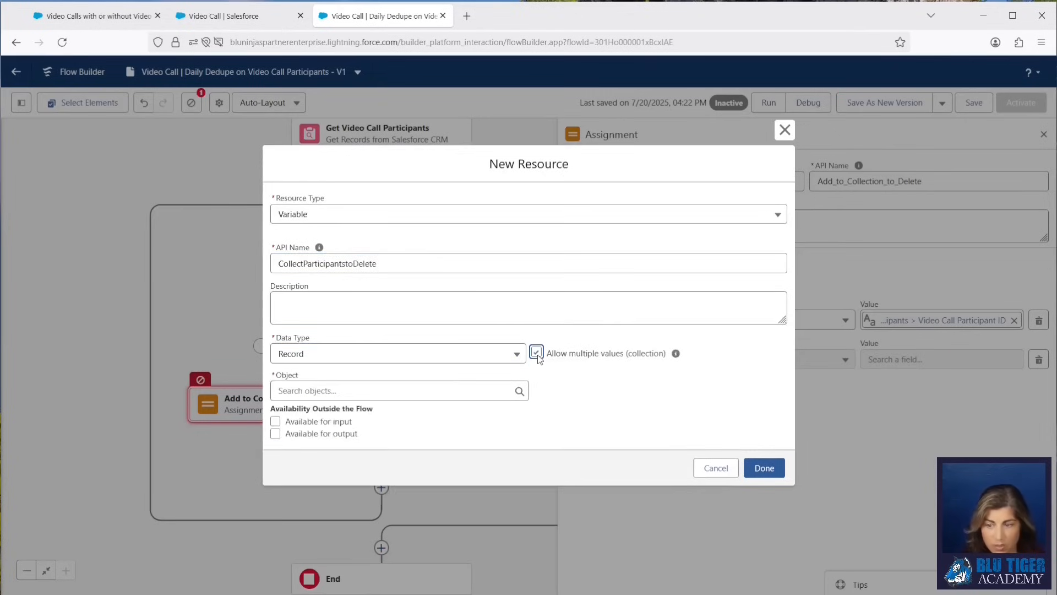
pyautogui.click(438, 391)
pyautogui.write('video call')
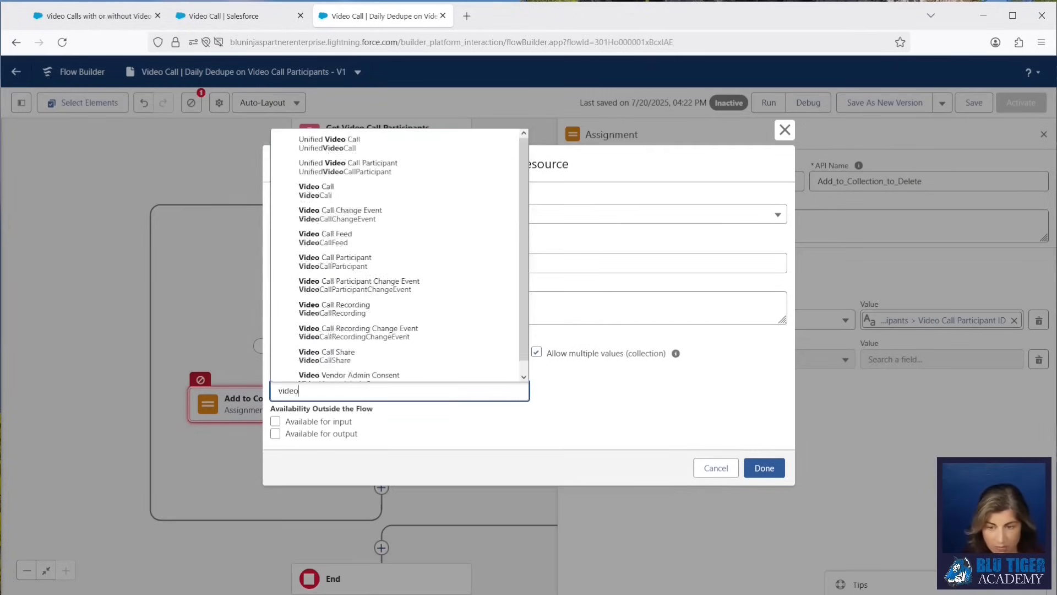
pyautogui.click(397, 272)
pyautogui.click(764, 467)
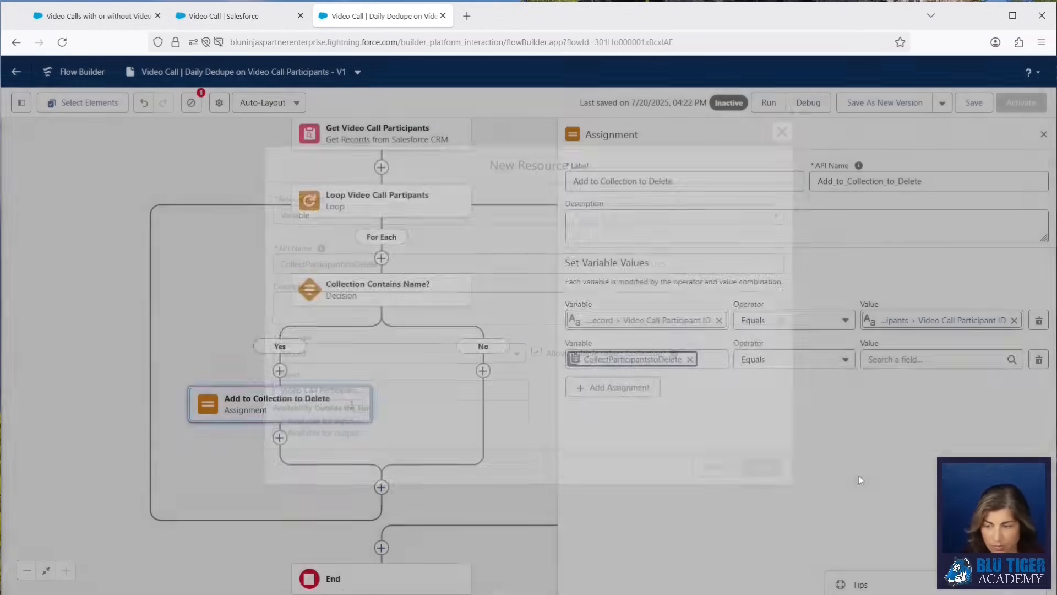
# Set that row to Add varVideoCallParticipantRecord to the collection, and save the flow.
pyautogui.click(792, 359)
pyautogui.click(767, 195)
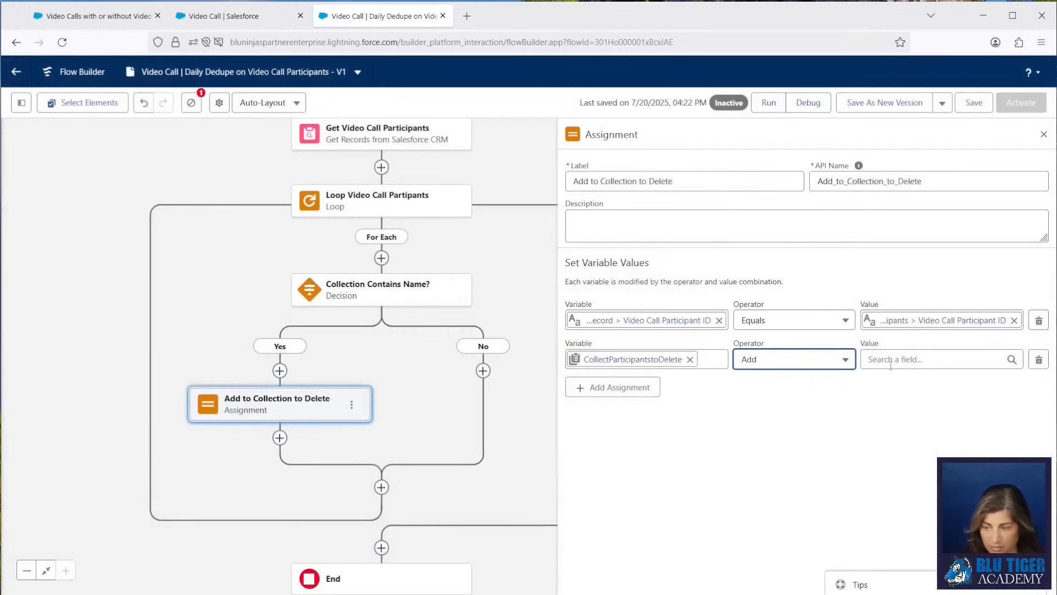
pyautogui.click(931, 359)
pyautogui.write('var')
pyautogui.click(914, 423)
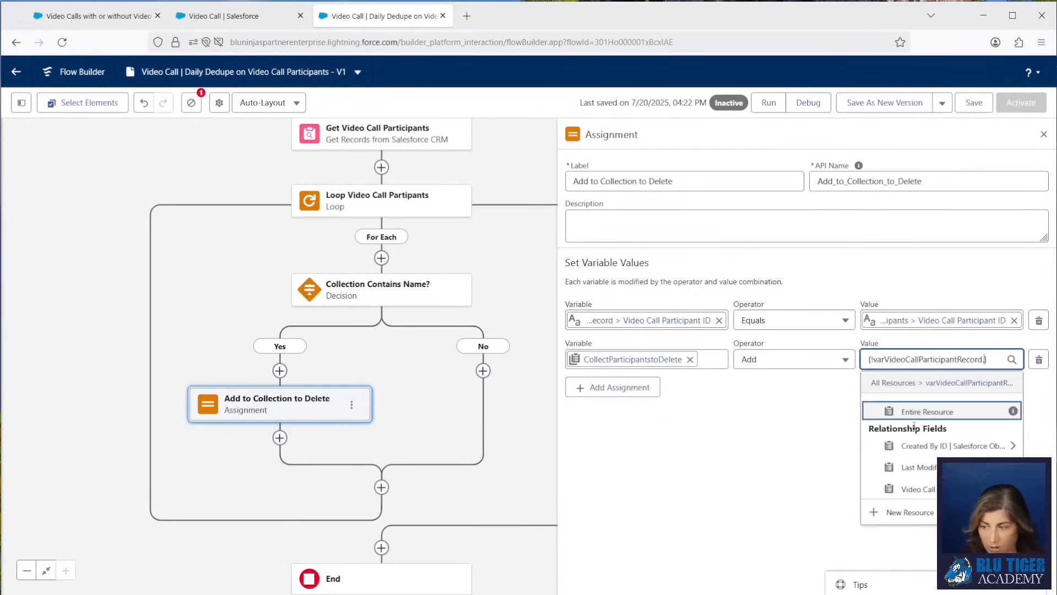
pyautogui.press('BackSpace')
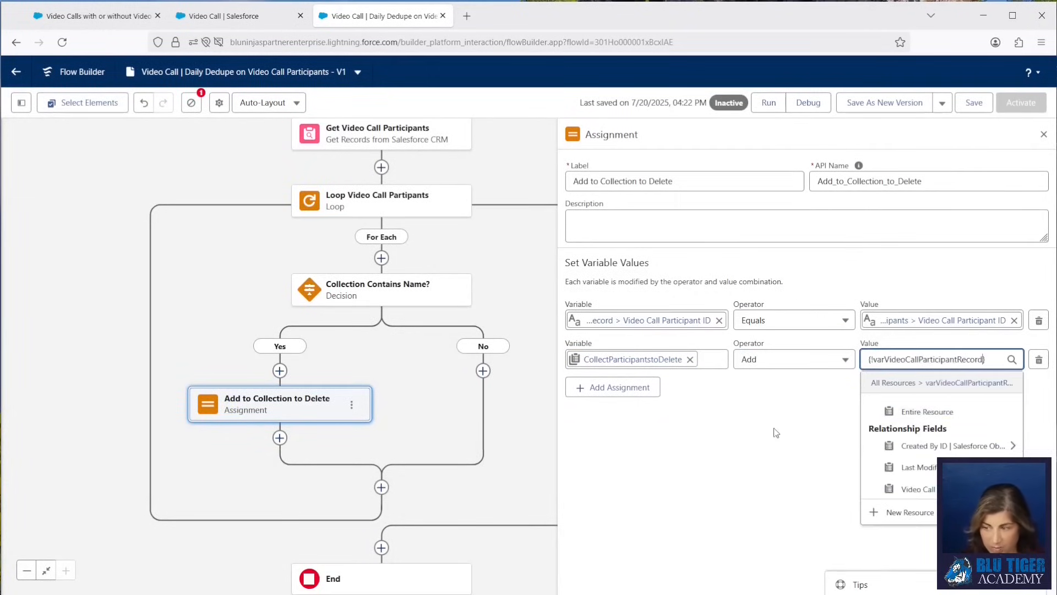
pyautogui.click(771, 408)
pyautogui.click(967, 104)
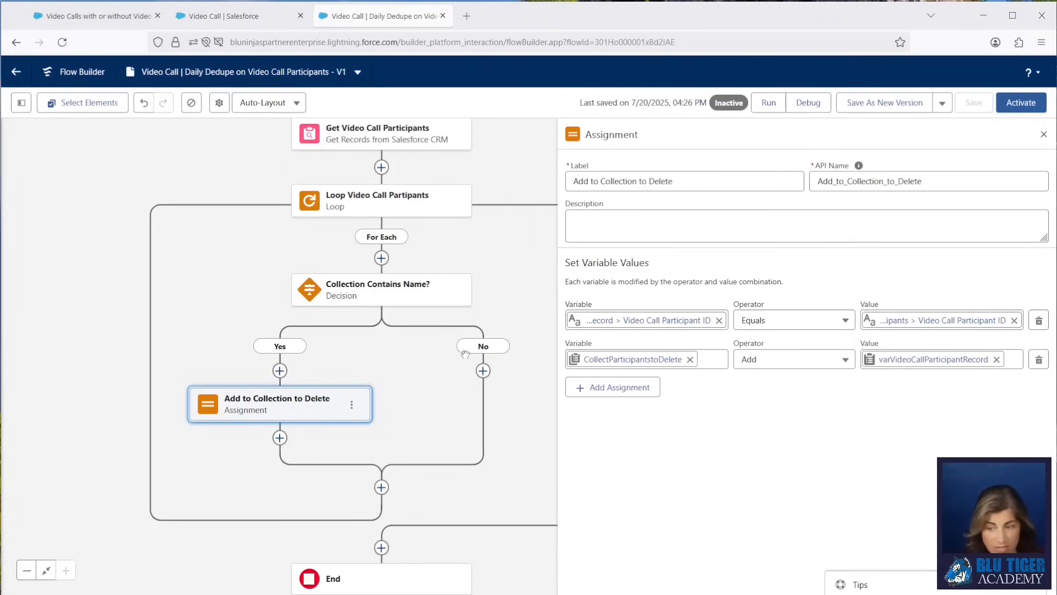
# Add an Assignment element on the No path labelled "Collect Names".
pyautogui.click(484, 370)
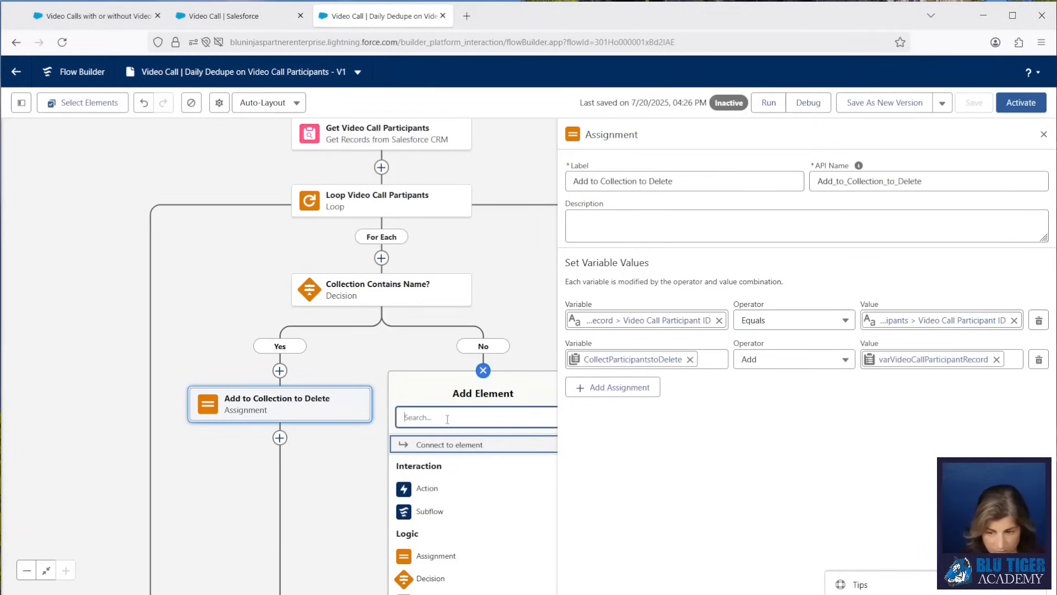
pyautogui.write('assign')
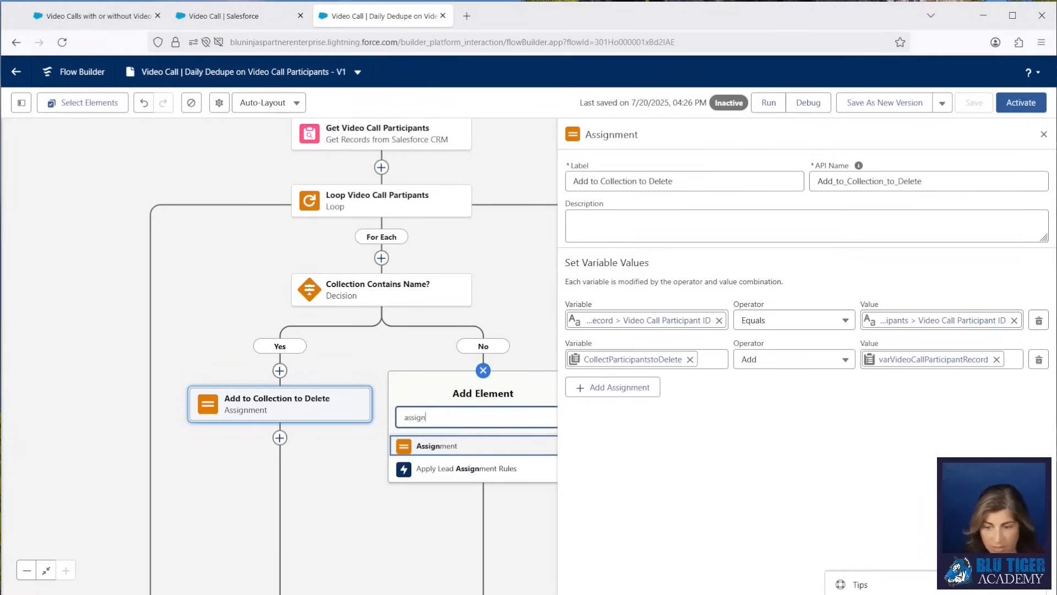
pyautogui.click(450, 447)
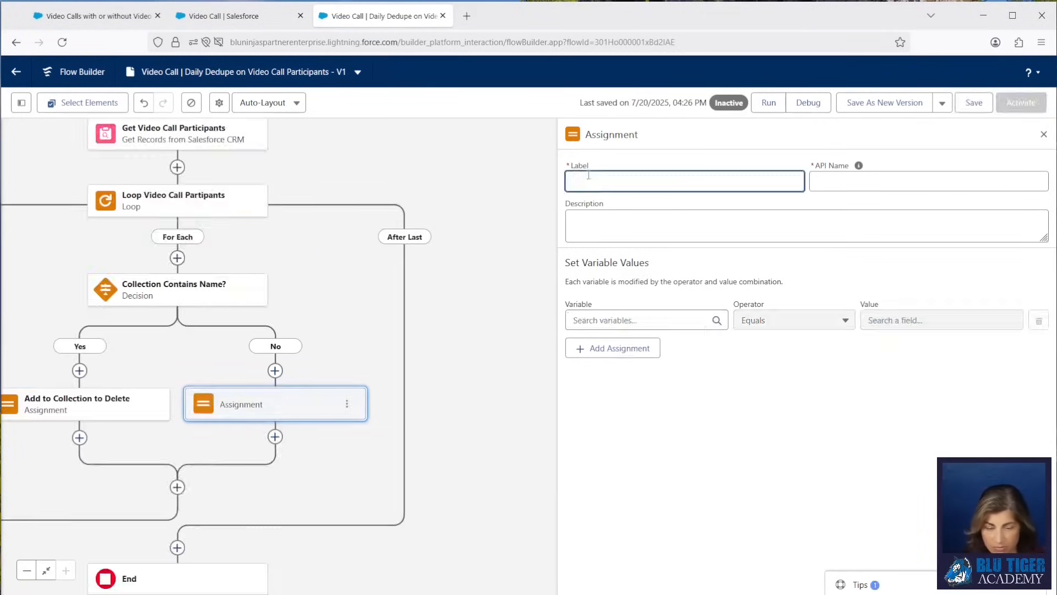
pyautogui.write('Collect Names')
pyautogui.press('Tab')
# Set the Collect Names assignment to Add the current loop item's Name to the CollectNames collection.
pyautogui.click(592, 320)
pyautogui.write('collec')
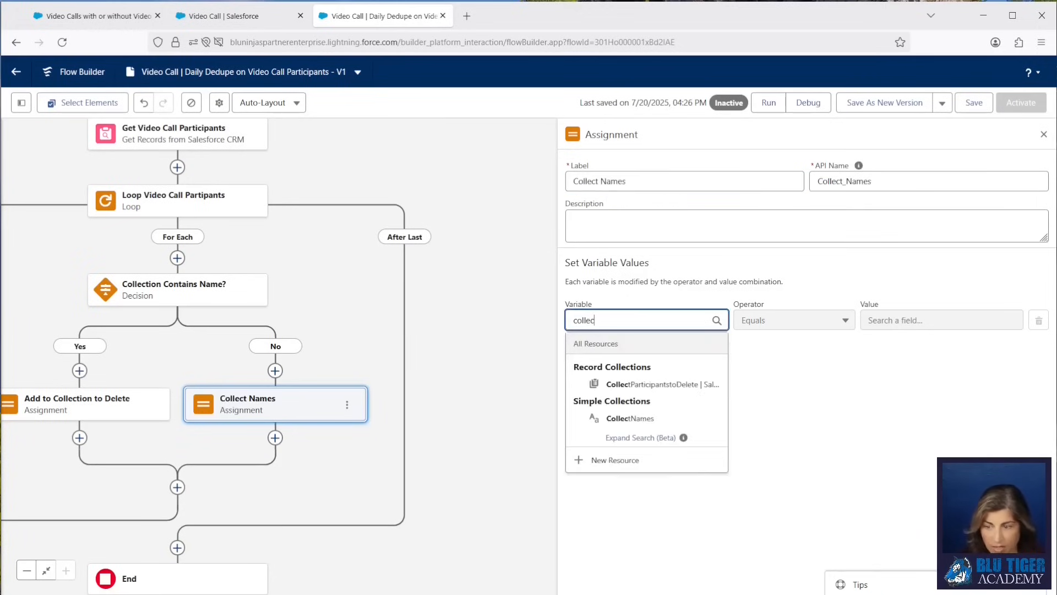
pyautogui.click(630, 418)
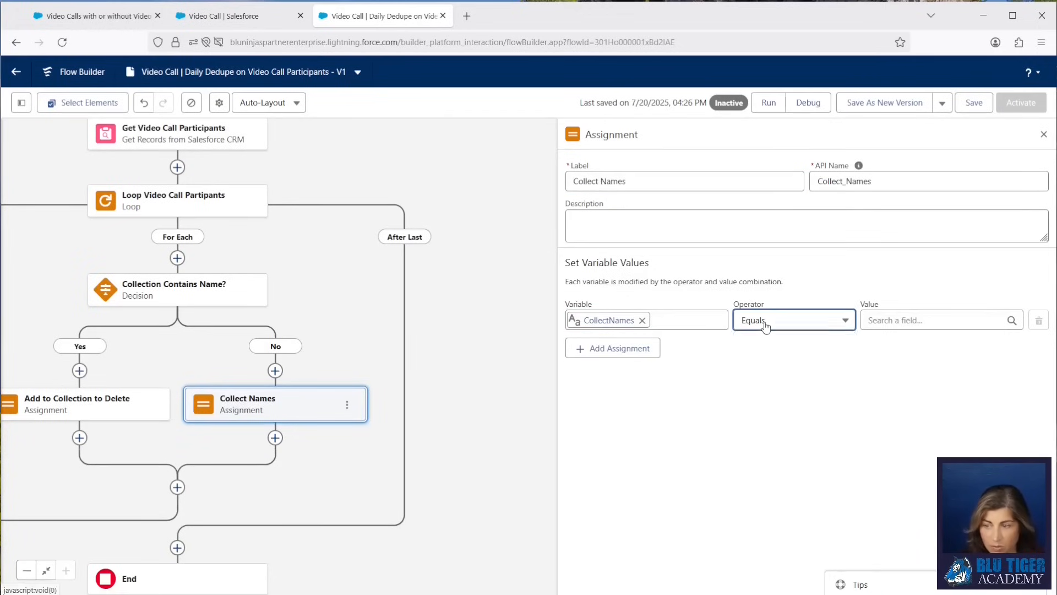
pyautogui.click(765, 326)
pyautogui.click(764, 363)
pyautogui.click(870, 320)
pyautogui.write('loop')
pyautogui.click(930, 383)
pyautogui.write('video')
pyautogui.press('BackSpace')
pyautogui.press('BackSpace')
pyautogui.press('BackSpace')
pyautogui.press('BackSpace')
pyautogui.press('BackSpace')
pyautogui.write('name')
pyautogui.click(909, 393)
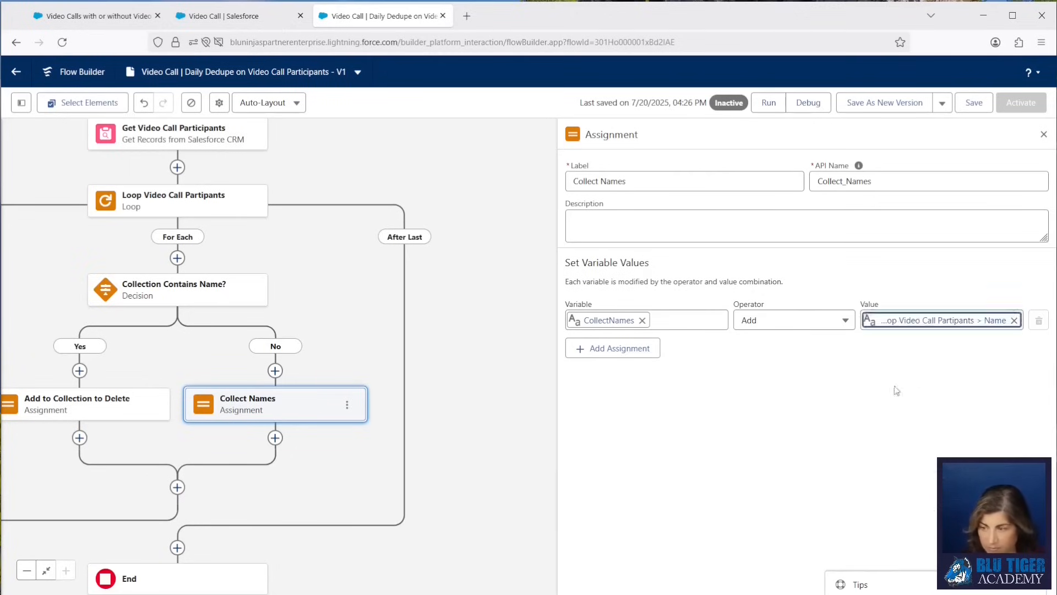
# Add a Decision after the loop labelled "Video Call Participants Exist to Delete?".
pyautogui.moveTo(308, 474); pyautogui.dragTo(397, 420)
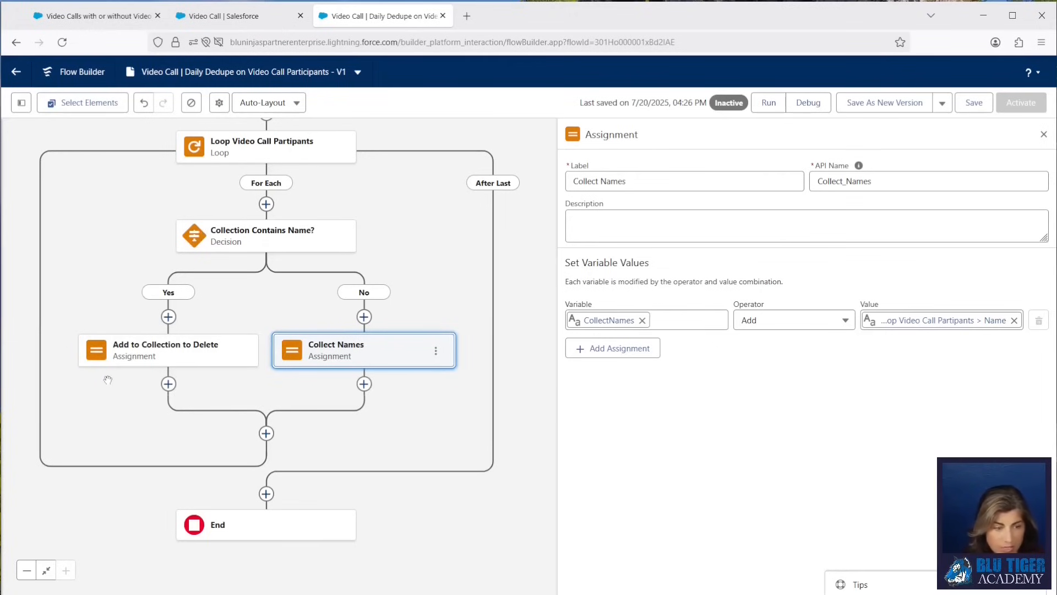
pyautogui.click(266, 495)
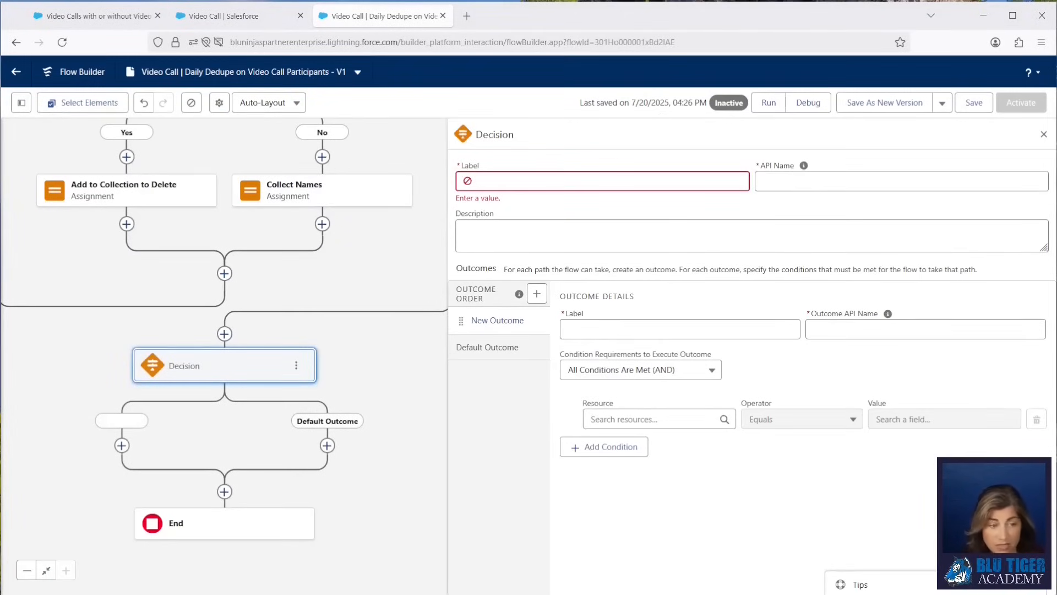
pyautogui.click(514, 178)
pyautogui.write('Video Call Participants Exist to Delete?')
pyautogui.press('Tab')
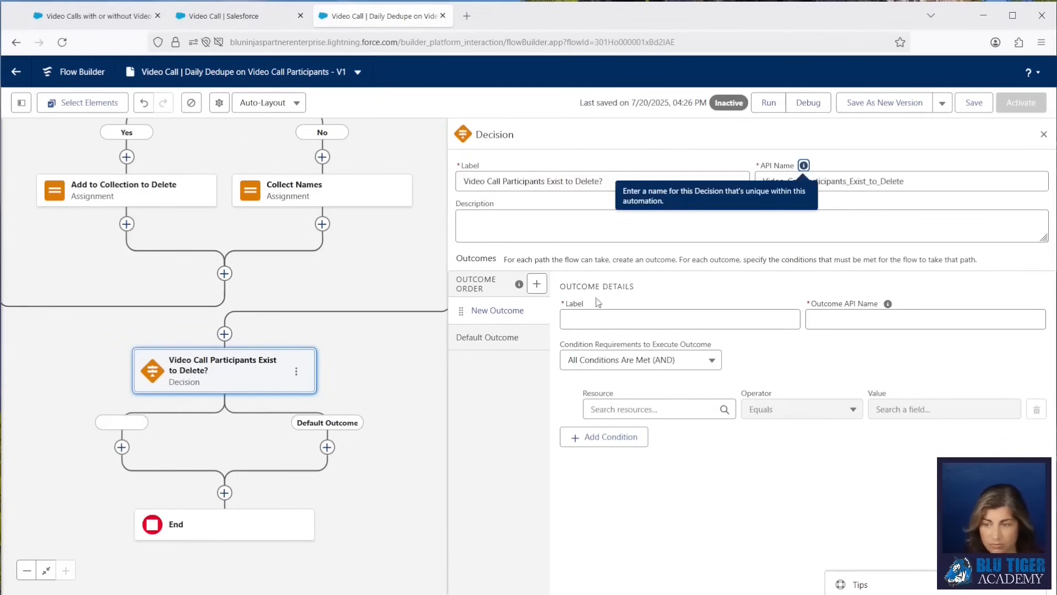
# Name the decision's first outcome Yes with the outcome API name YesParticipantsExisttoDelete.
pyautogui.click(607, 318)
pyautogui.press('Tab')
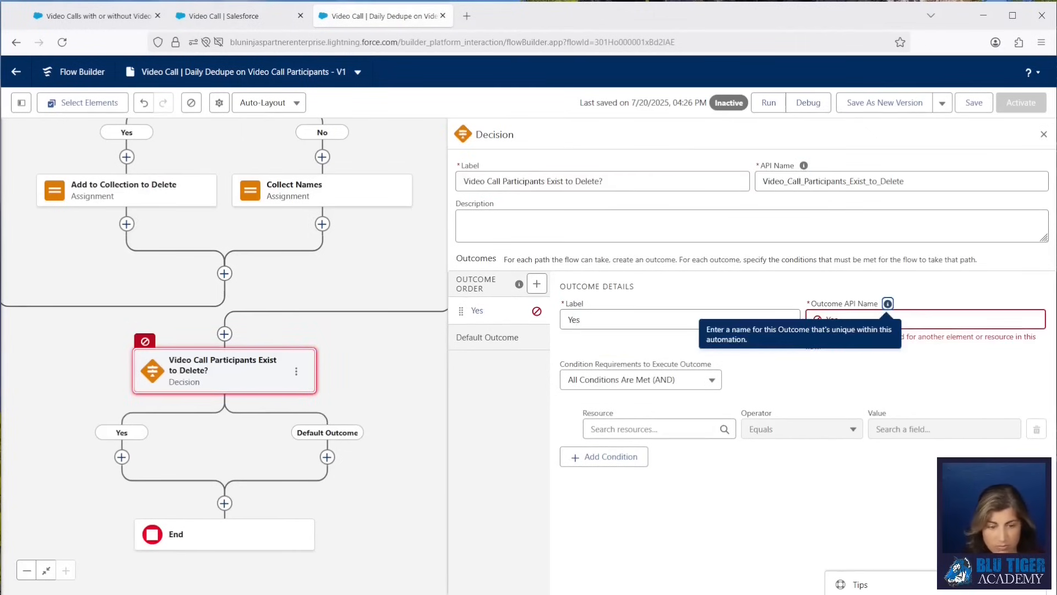
pyautogui.hotkey('alt', 'Tab')
pyautogui.click(860, 313)
pyautogui.write('ParticipantsExisttoDelete')
# Give the Yes outcome the condition CollectParticipantstoDelete Is Null False.
pyautogui.click(611, 431)
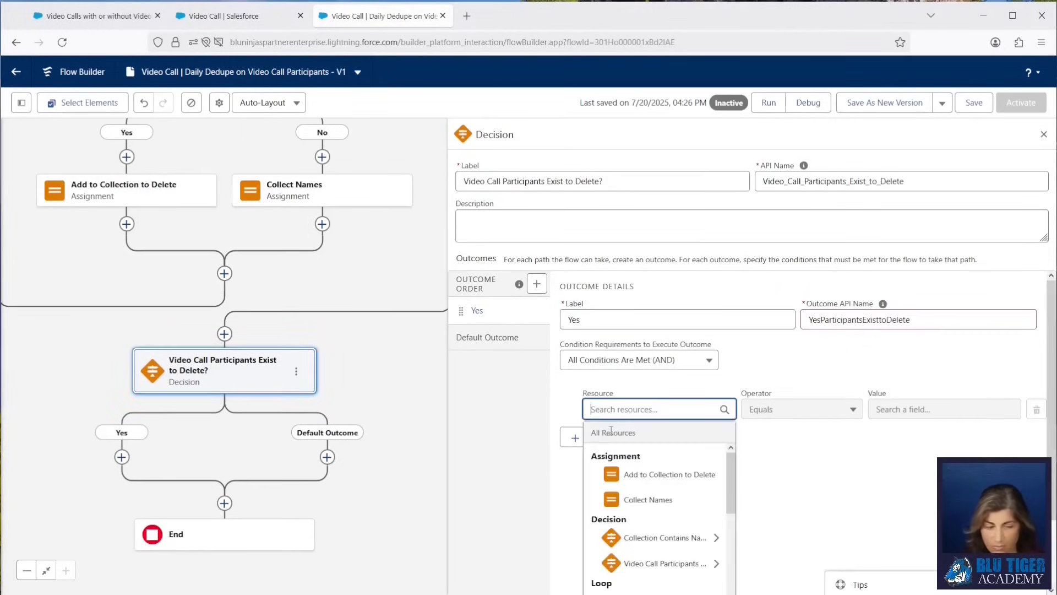
pyautogui.write('collect')
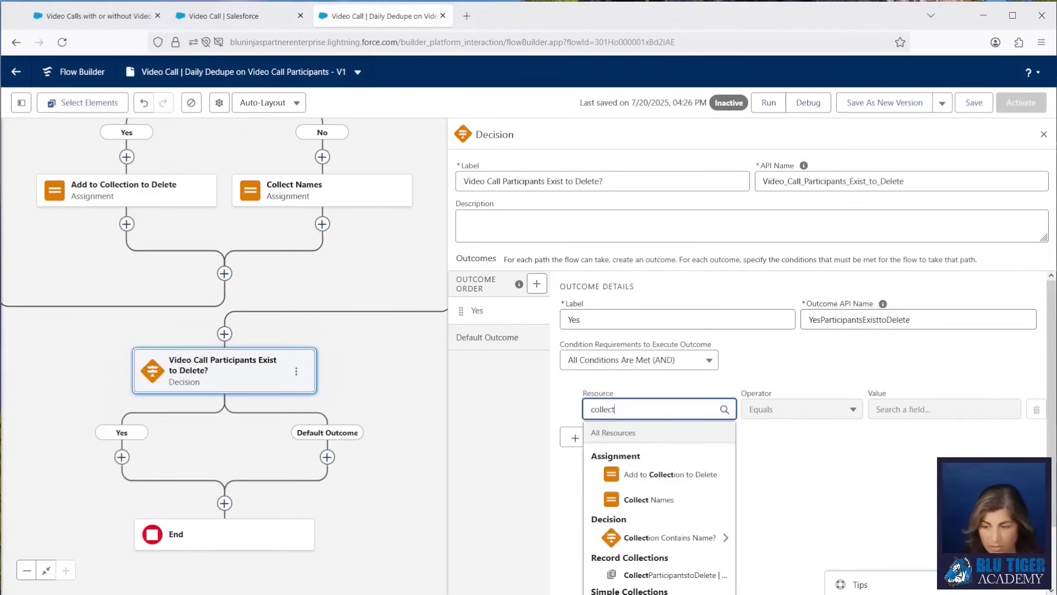
pyautogui.write('part')
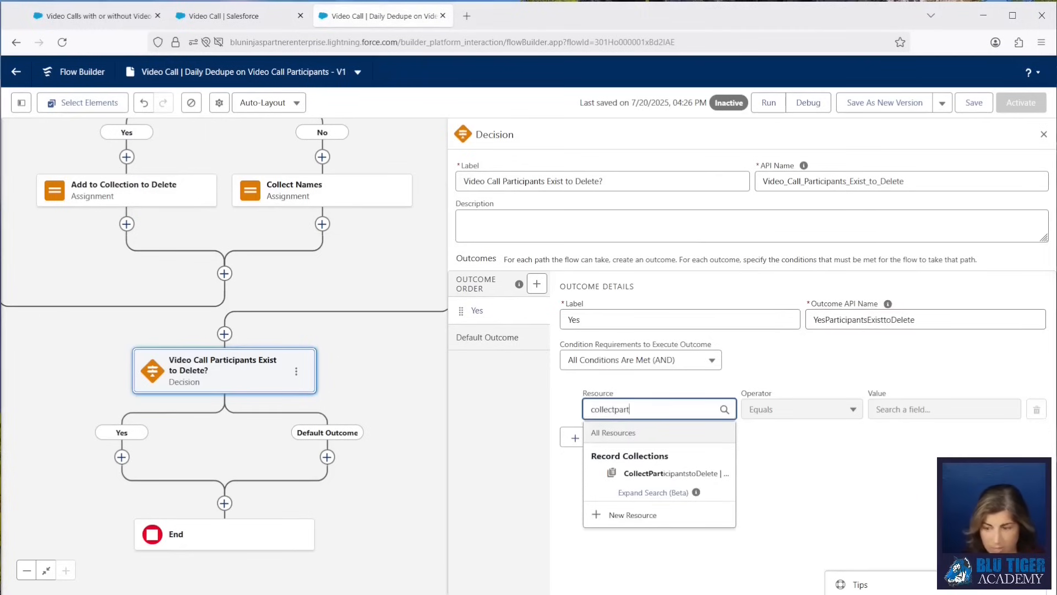
pyautogui.click(649, 474)
pyautogui.click(786, 409)
pyautogui.click(765, 365)
pyautogui.click(936, 409)
pyautogui.click(919, 485)
# Rename the default outcome to No.
pyautogui.click(487, 337)
pyautogui.moveTo(633, 320); pyautogui.dragTo(428, 312)
pyautogui.write('No')
pyautogui.click(484, 310)
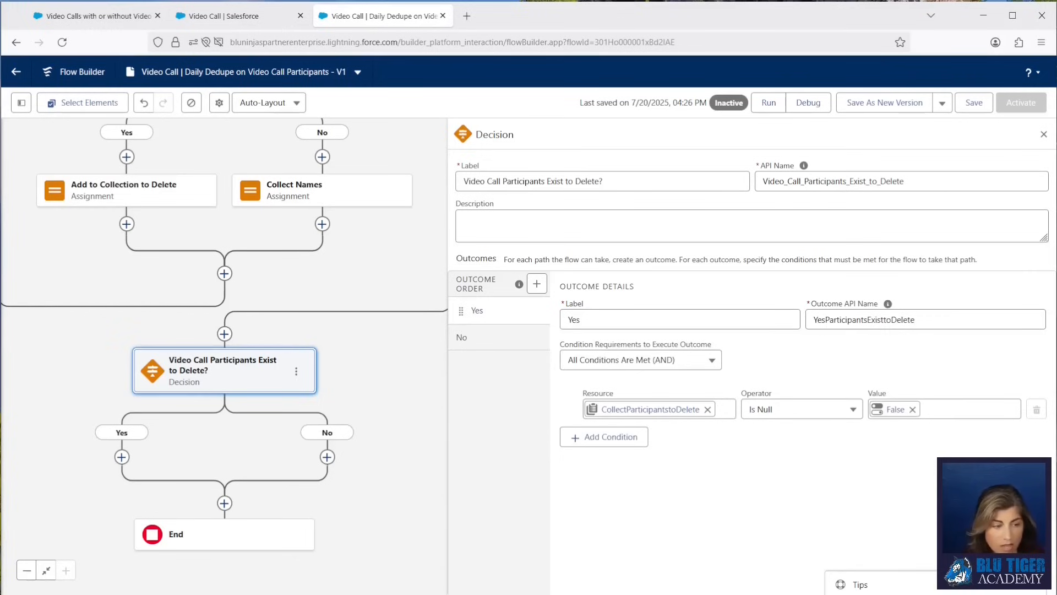
# Add a Delete Records element on the Yes path labelled "Delete Video participants" that deletes the CollectParticipantstoDelete collection.
pyautogui.click(122, 456)
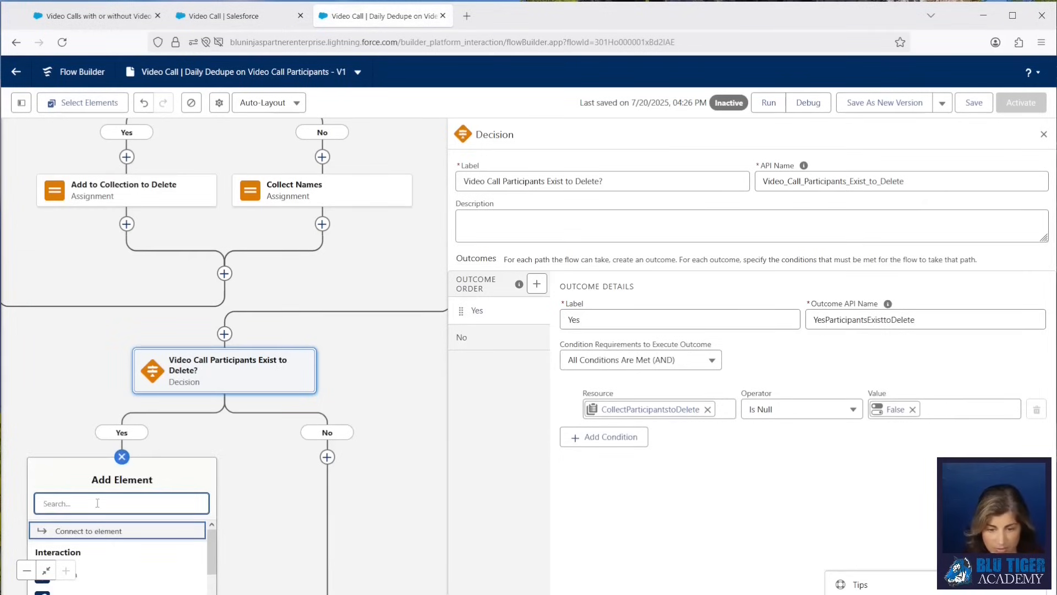
pyautogui.write('delete')
pyautogui.click(71, 532)
pyautogui.write('Delete Video participants')
pyautogui.press('Tab')
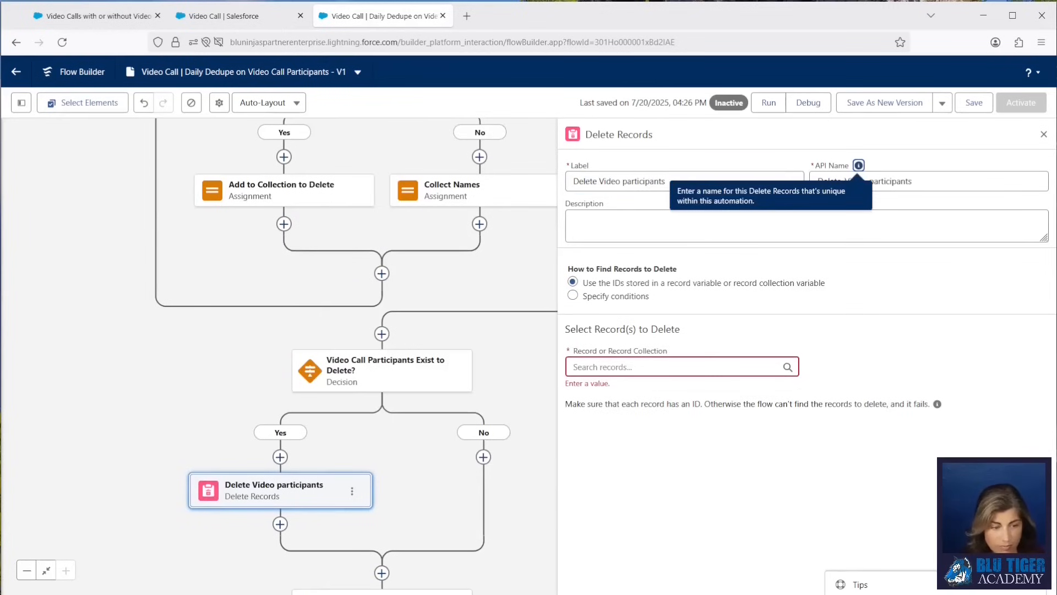
pyautogui.click(588, 368)
pyautogui.write('colle')
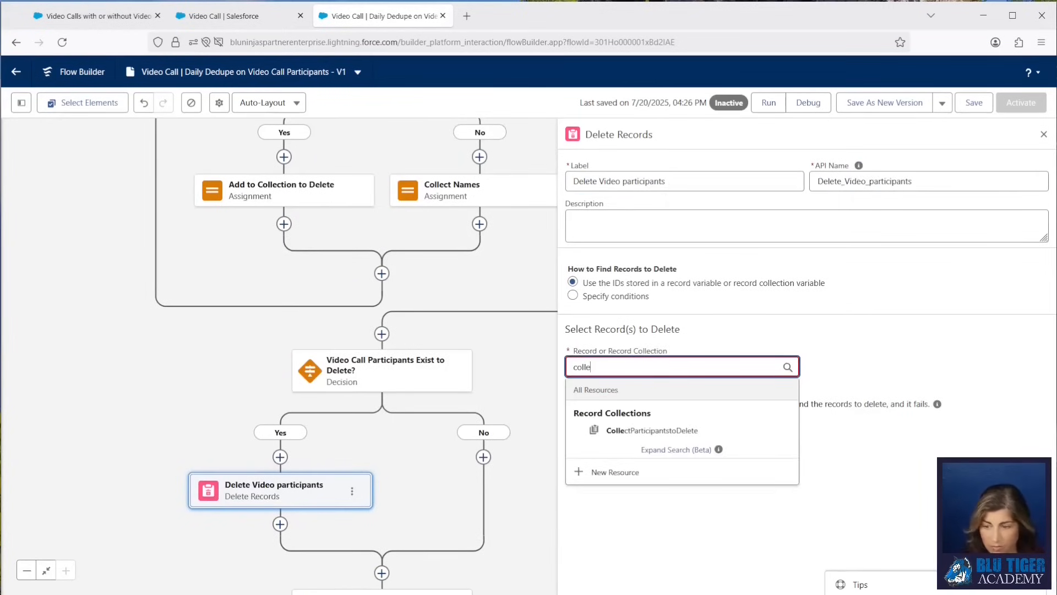
pyautogui.click(608, 431)
# Add an Update Records element after the decision labelled "Update Video Call Record".
pyautogui.moveTo(519, 528); pyautogui.dragTo(452, 369)
pyautogui.click(314, 414)
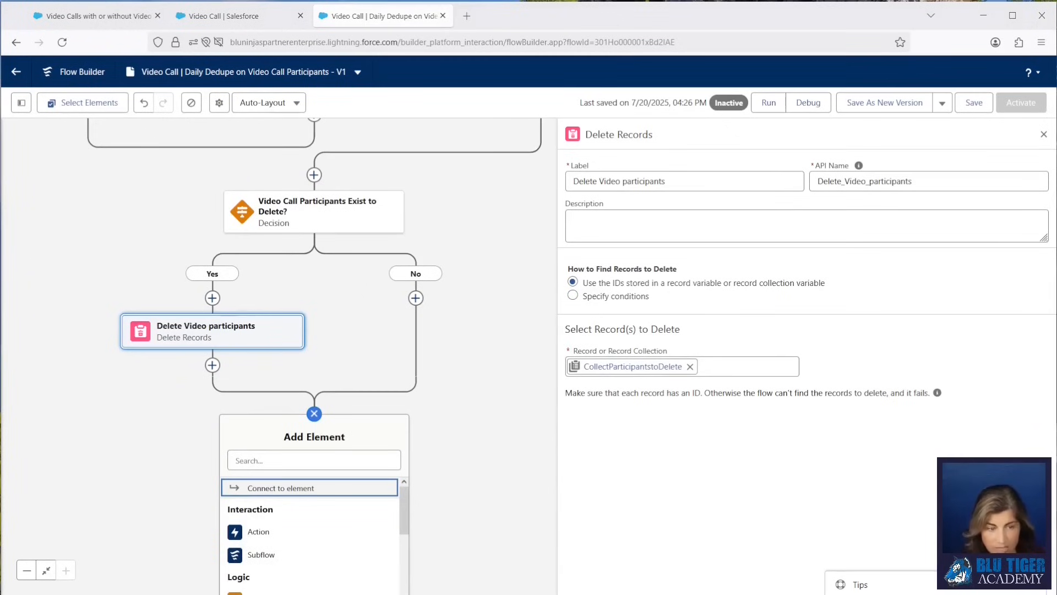
pyautogui.click(277, 467)
pyautogui.write('update')
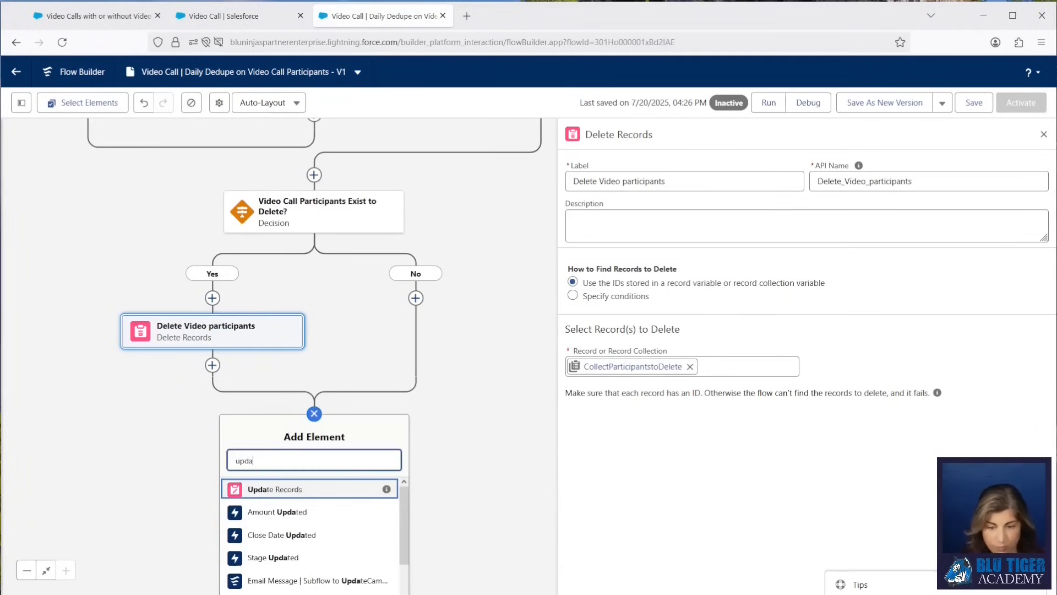
pyautogui.click(265, 487)
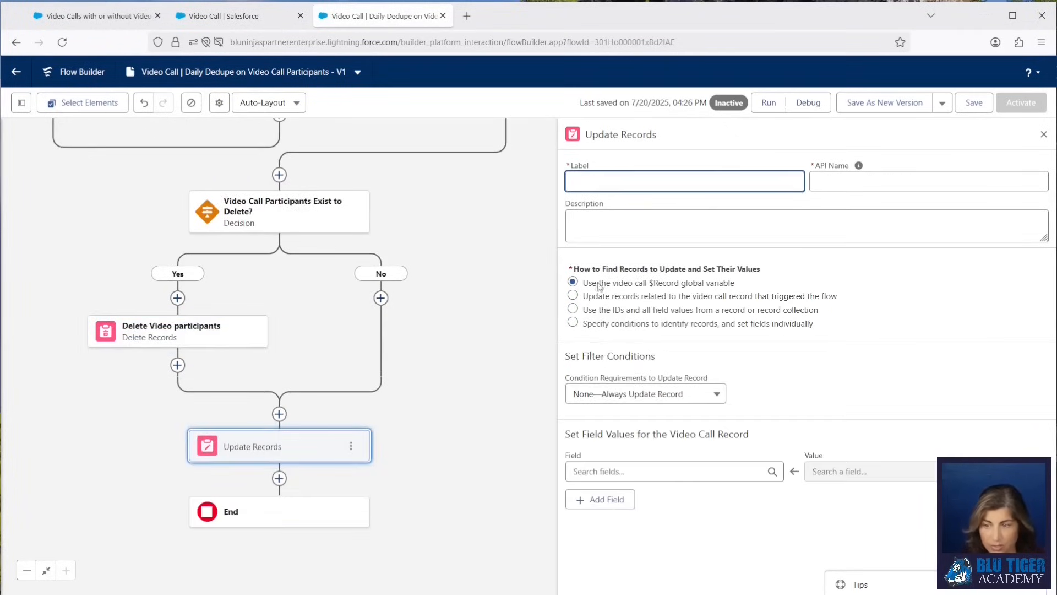
pyautogui.write('Update Video Call Record')
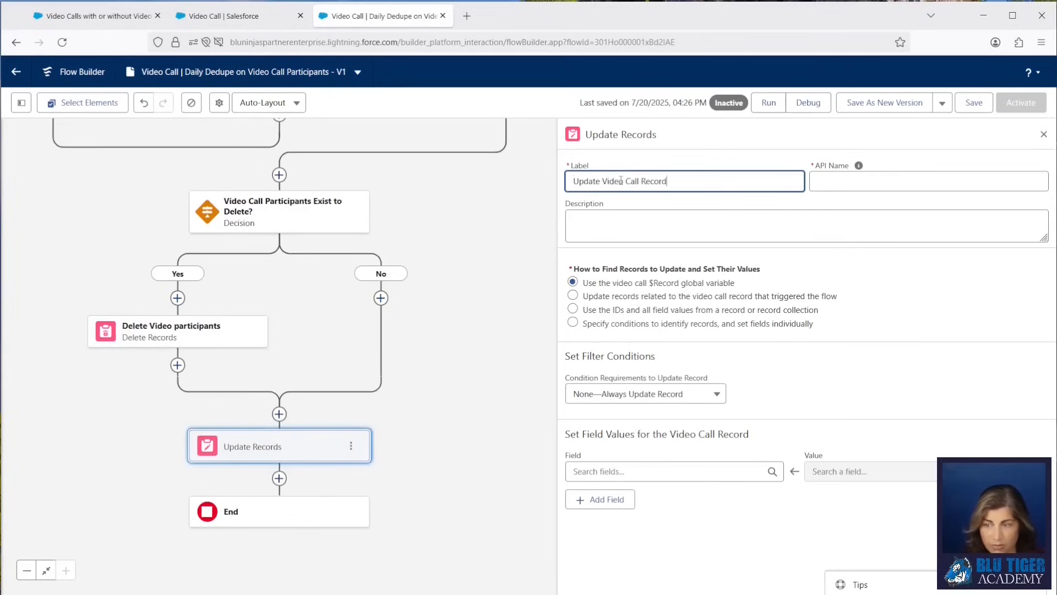
pyautogui.click(858, 165)
# Set the Update Video Call Record's Participants Deduped field to the flow's CurrentDateTime, then save and activate the flow.
pyautogui.click(674, 471)
pyautogui.write('particip')
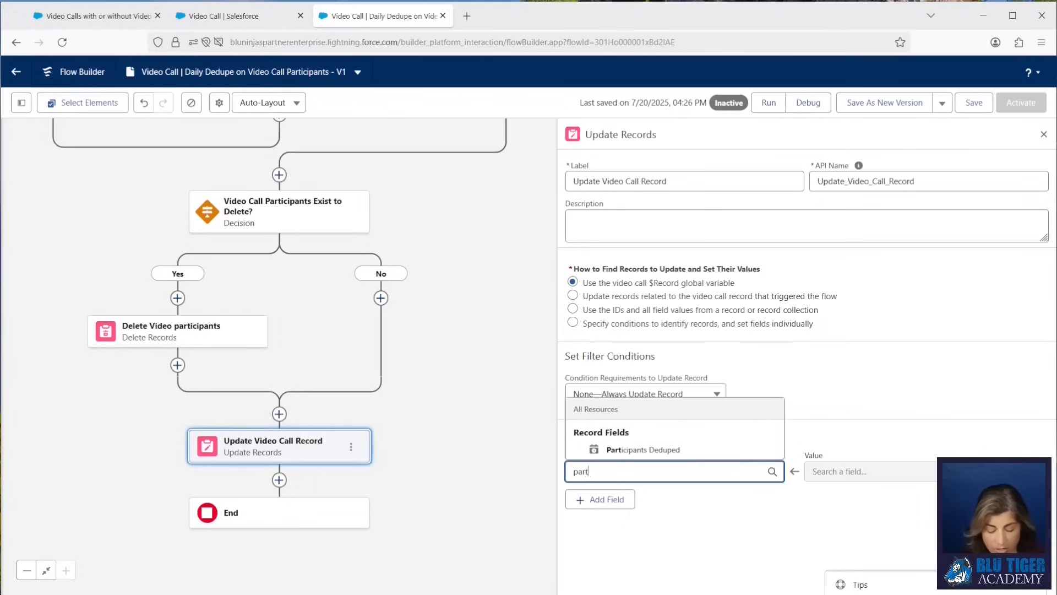
pyautogui.click(602, 451)
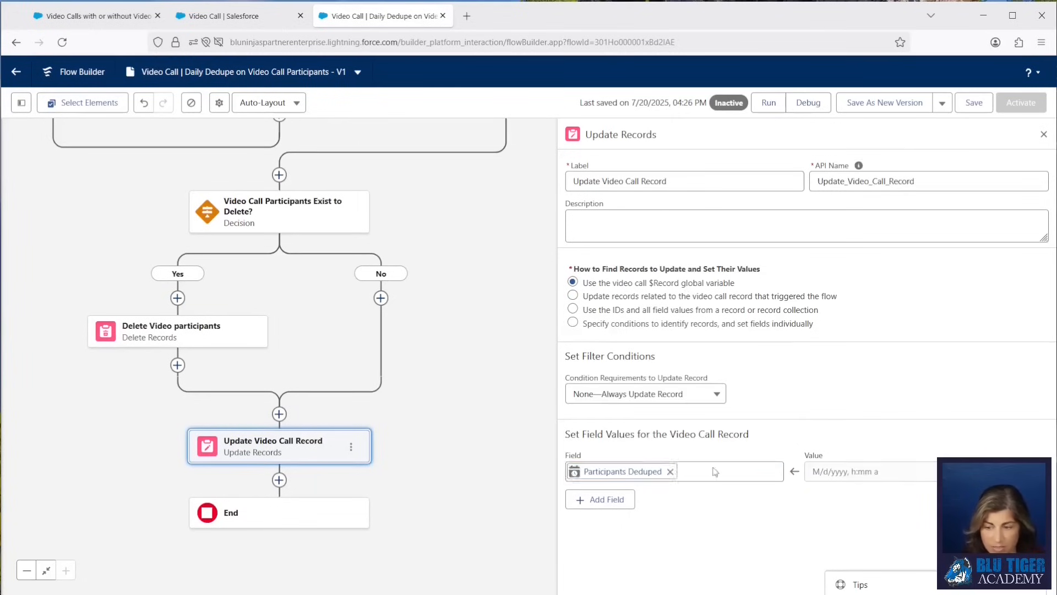
pyautogui.click(854, 471)
pyautogui.write('flow')
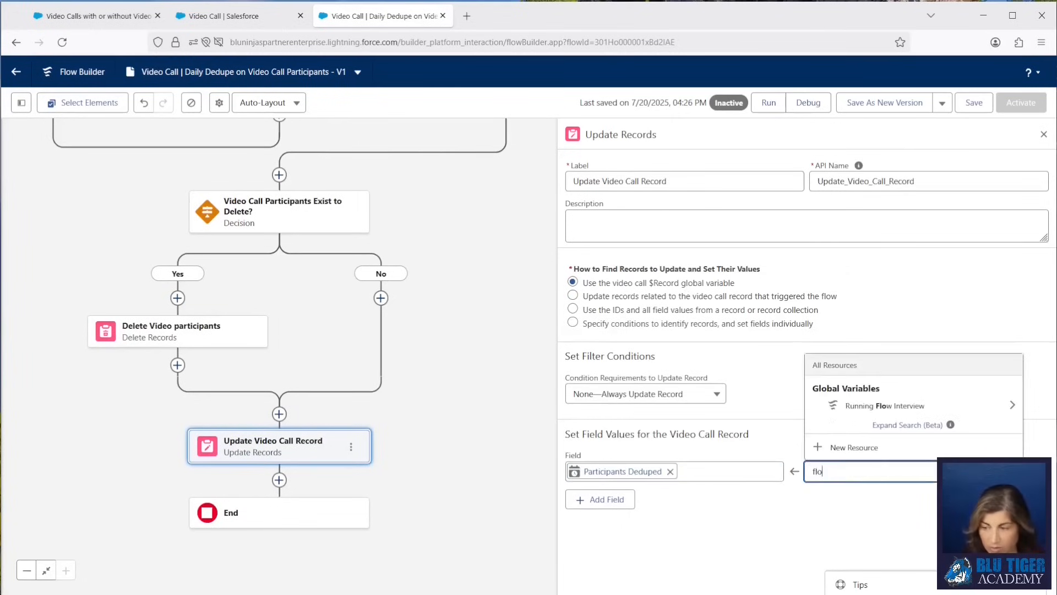
pyautogui.click(859, 407)
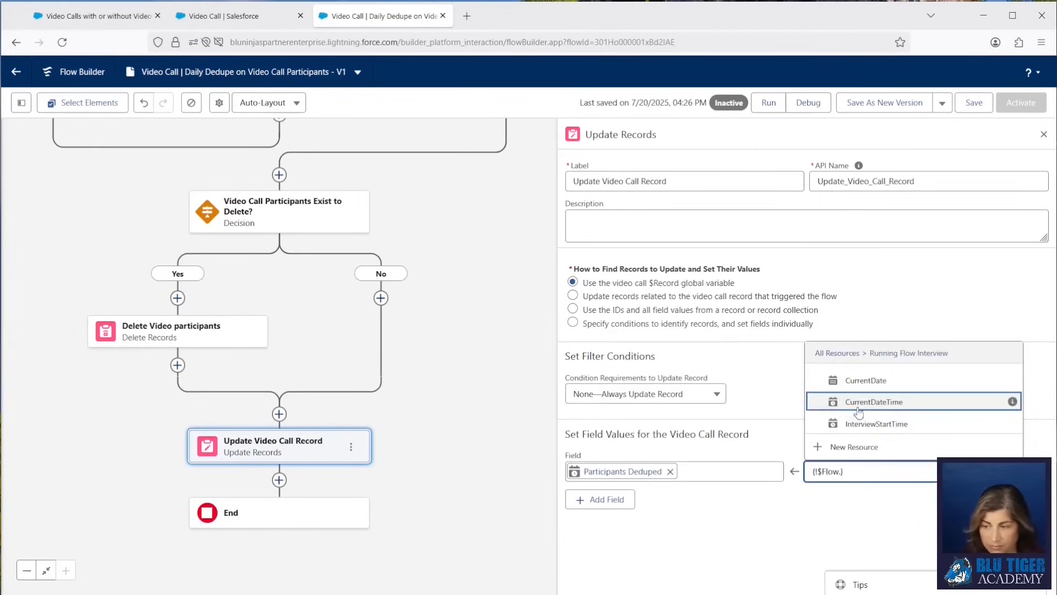
pyautogui.click(859, 403)
pyautogui.click(973, 103)
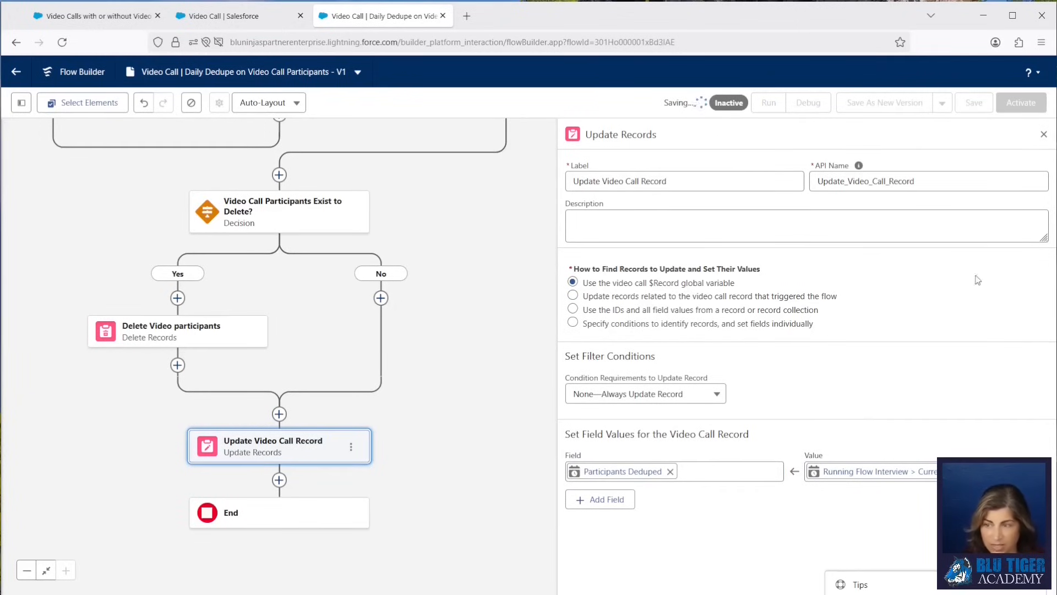
pyautogui.click(1021, 103)
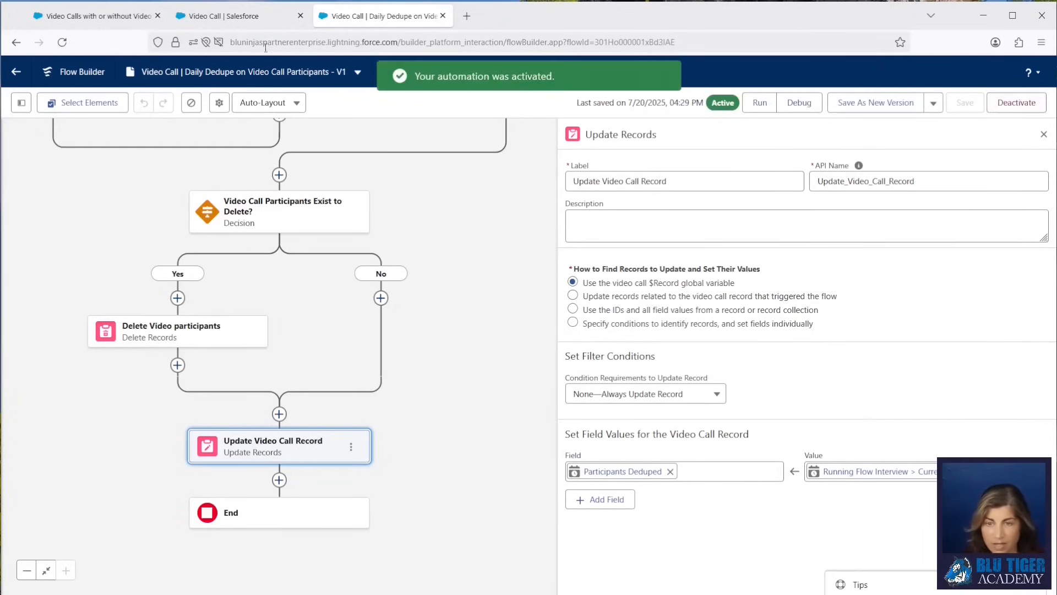
# Open the Scheduled Jobs page in Setup and examine the Video_Call_Daily_Dedupe_on_Video_Call_Participants job entry.
pyautogui.click(254, 21)
pyautogui.click(105, 103)
pyautogui.click(77, 135)
pyautogui.hotkey('ctrl', 'a')
pyautogui.write('schedule')
pyautogui.click(66, 294)
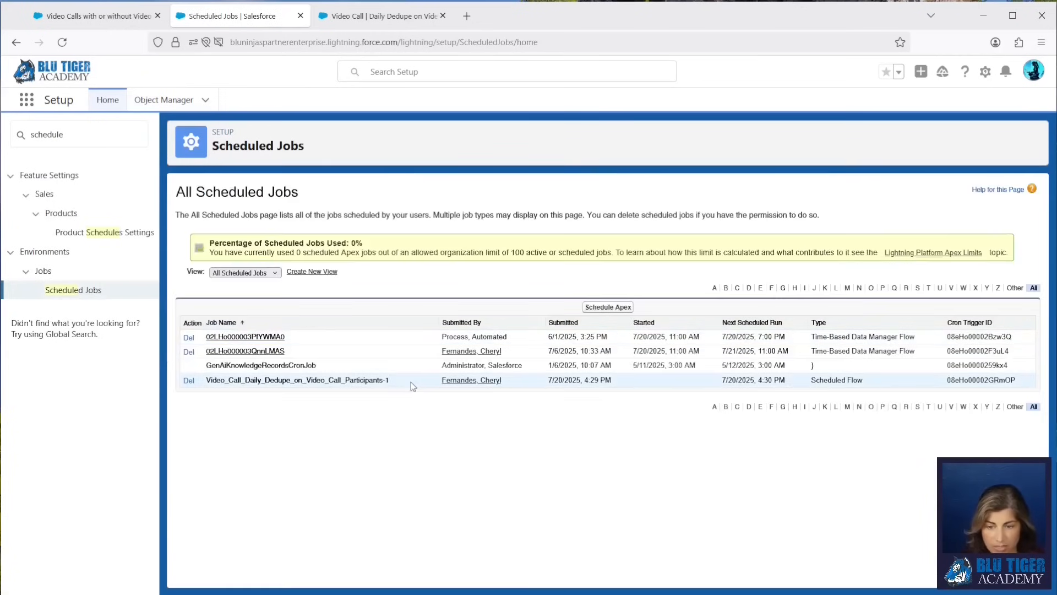
pyautogui.moveTo(413, 386); pyautogui.dragTo(205, 381)
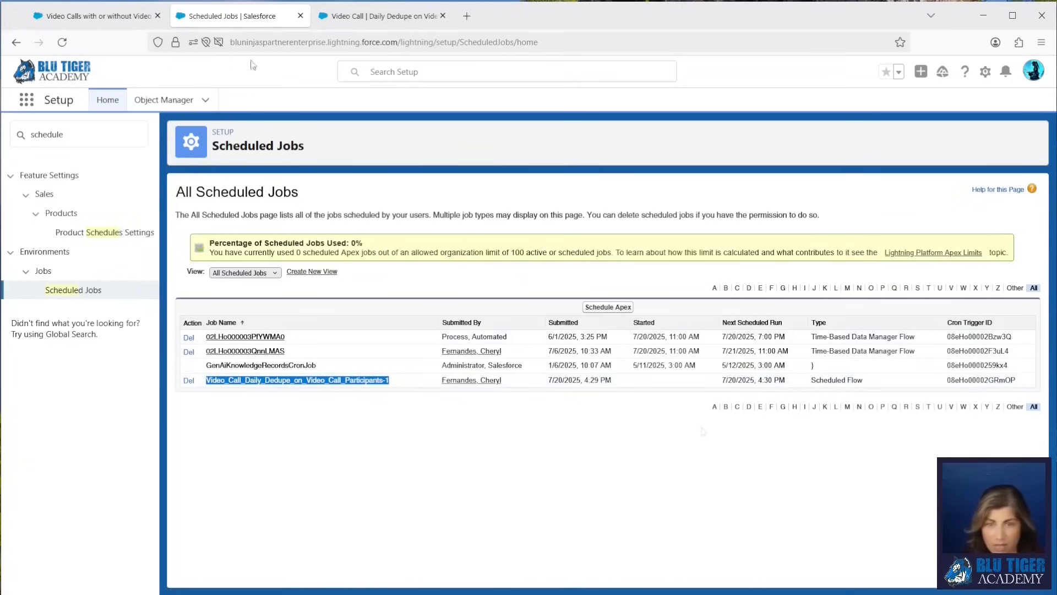
# Add the Participants Deduped column to the Video Calls with or without Video Participants report and save the report.
pyautogui.click(115, 18)
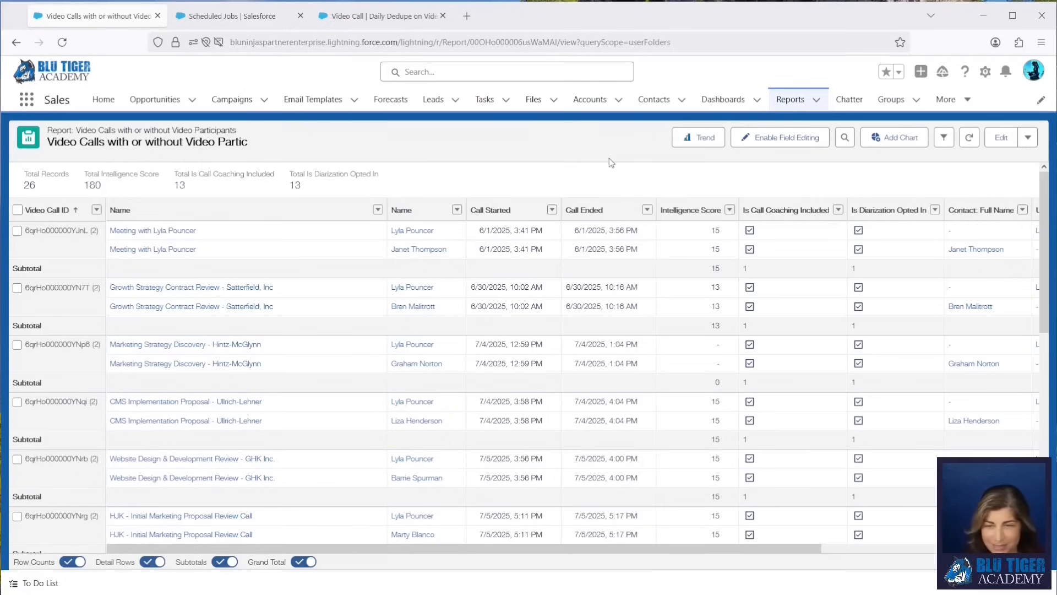
pyautogui.click(1001, 138)
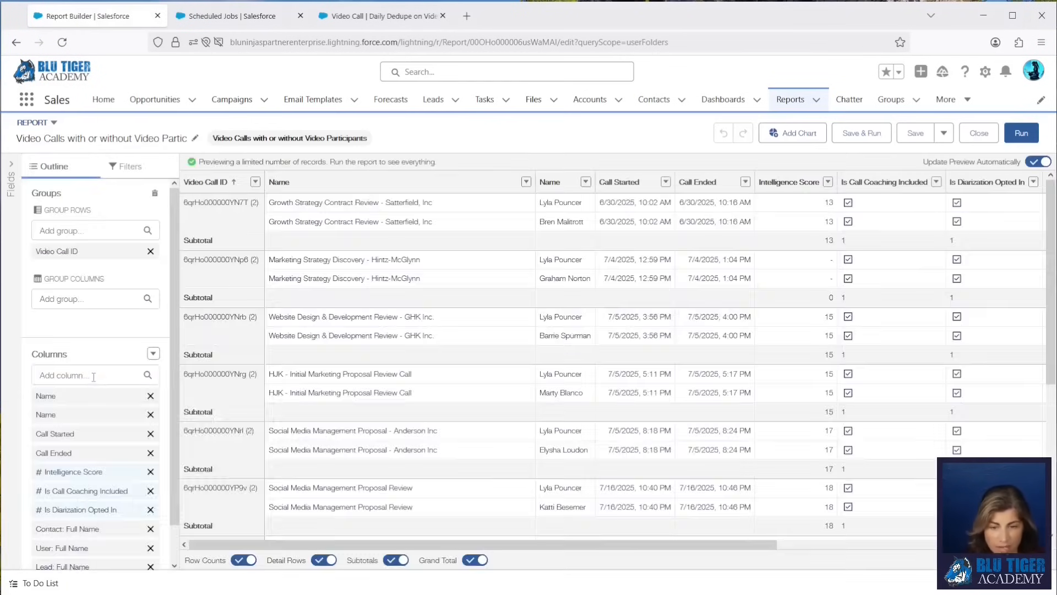
pyautogui.click(94, 376)
pyautogui.write('parti')
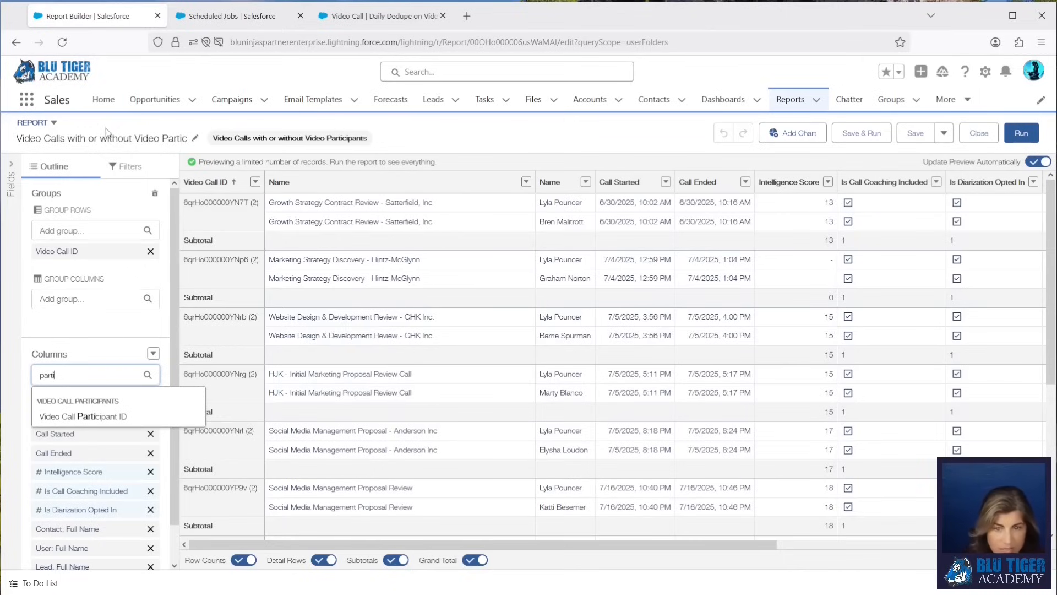
pyautogui.click(62, 42)
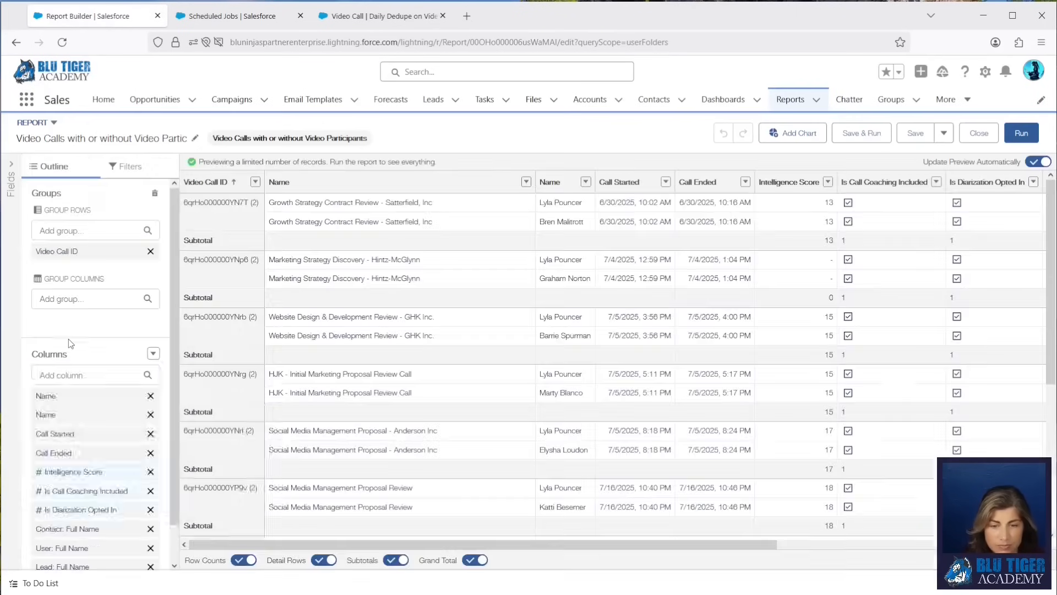
pyautogui.click(74, 375)
pyautogui.write('part')
pyautogui.click(71, 416)
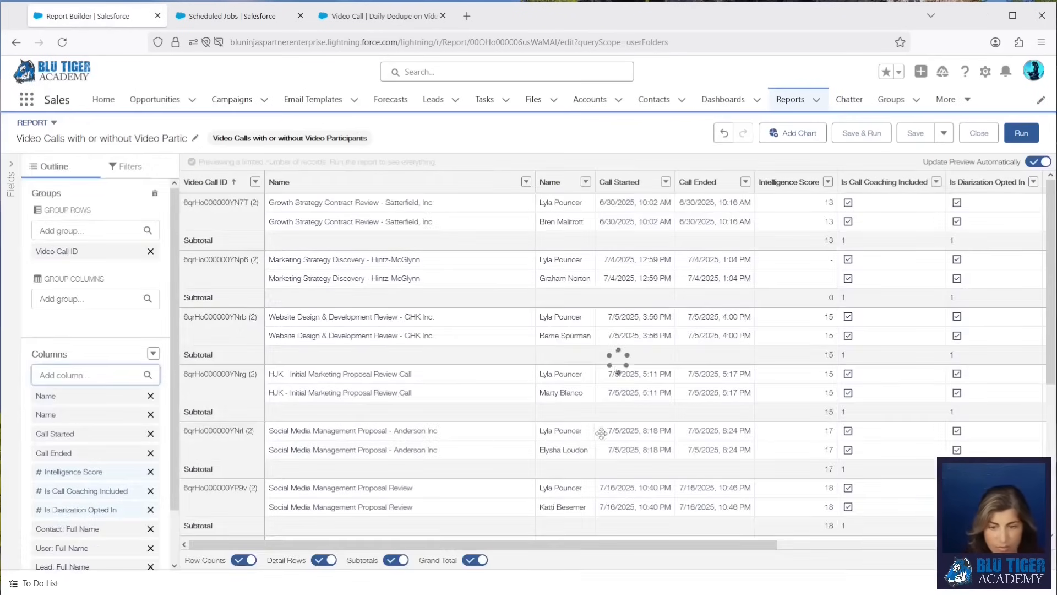
pyautogui.click(851, 137)
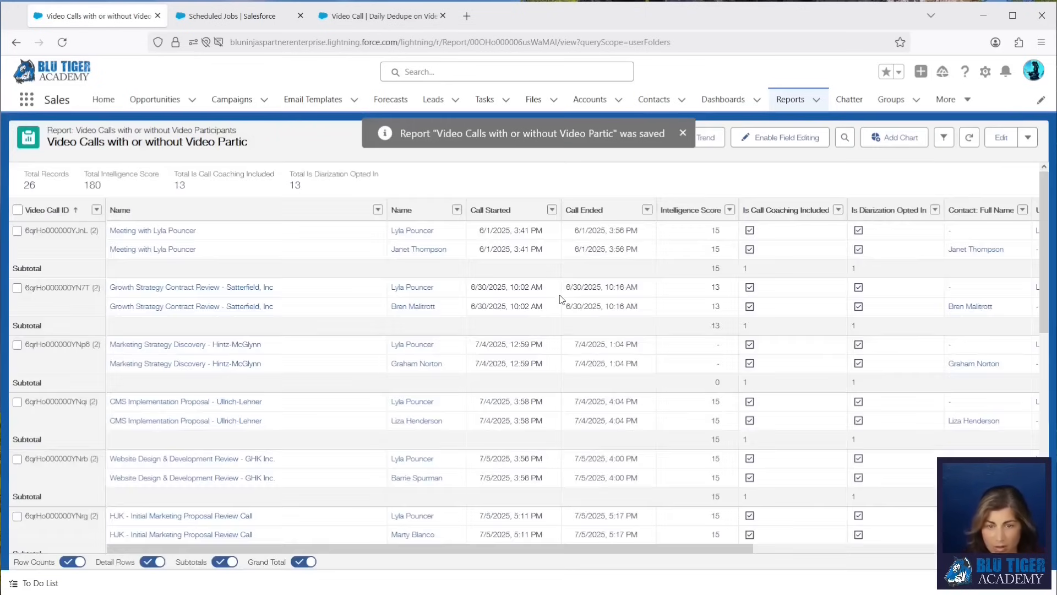
pyautogui.moveTo(790, 548); pyautogui.dragTo(905, 548)
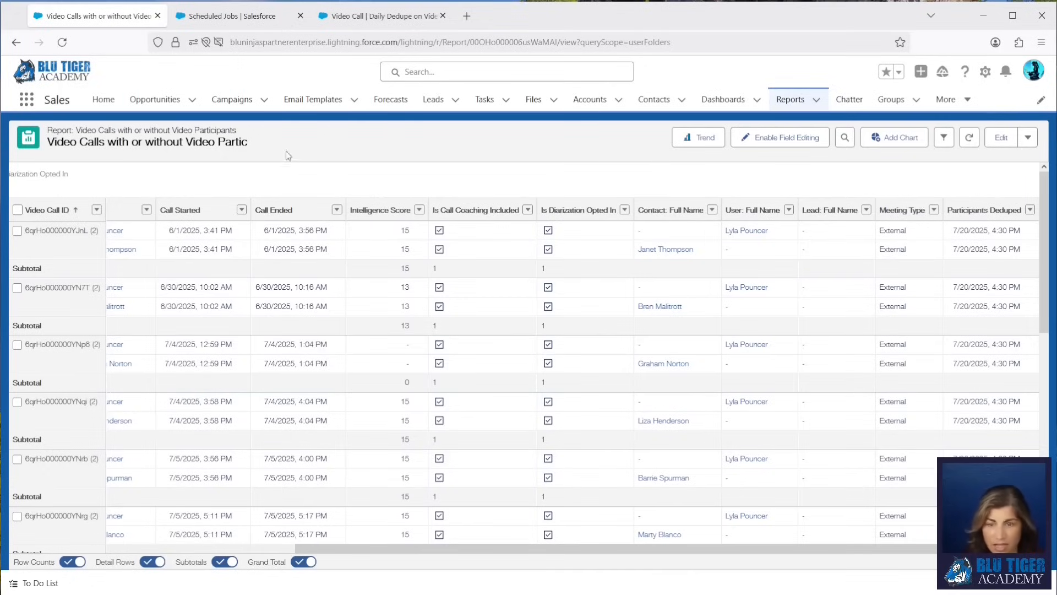
# Change the flow schedule's start time to 2:00 AM on the Start element.
pyautogui.click(223, 18)
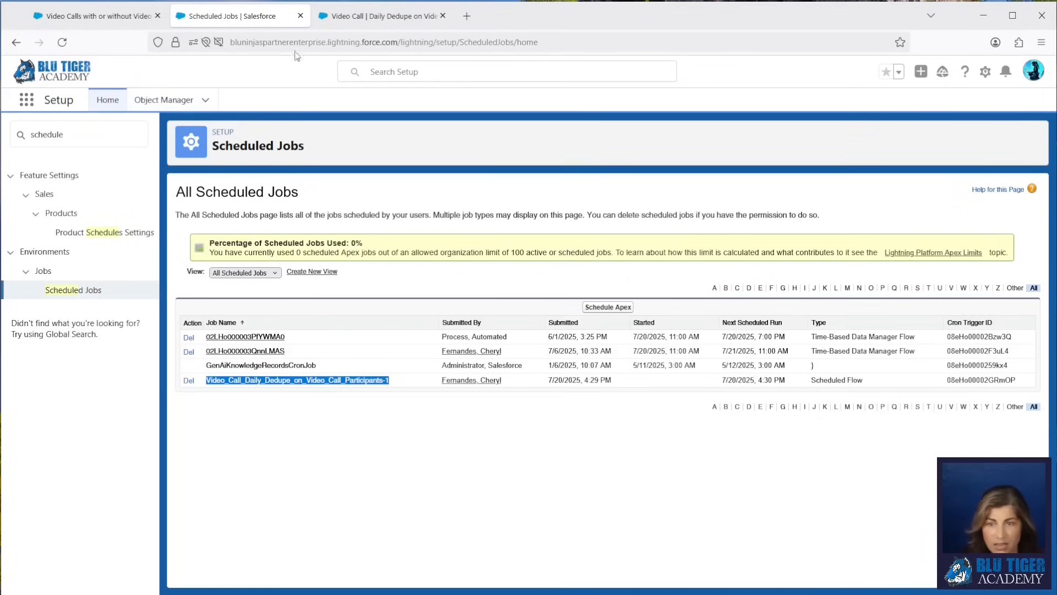
pyautogui.click(380, 17)
pyautogui.scroll(10, 475, 199)
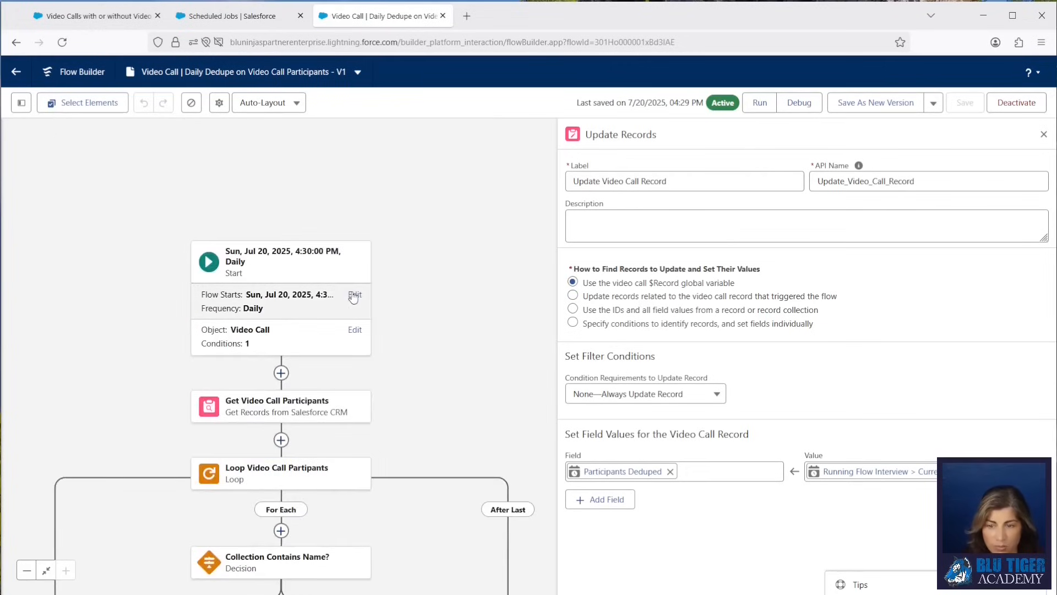
pyautogui.click(348, 294)
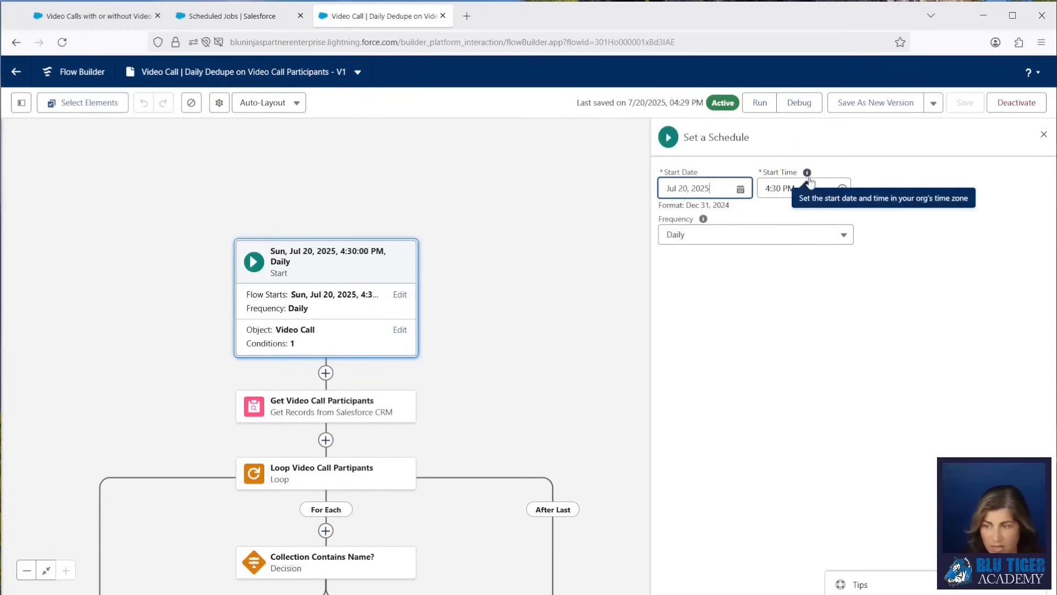
pyautogui.click(782, 188)
pyautogui.moveTo(847, 281); pyautogui.dragTo(846, 265)
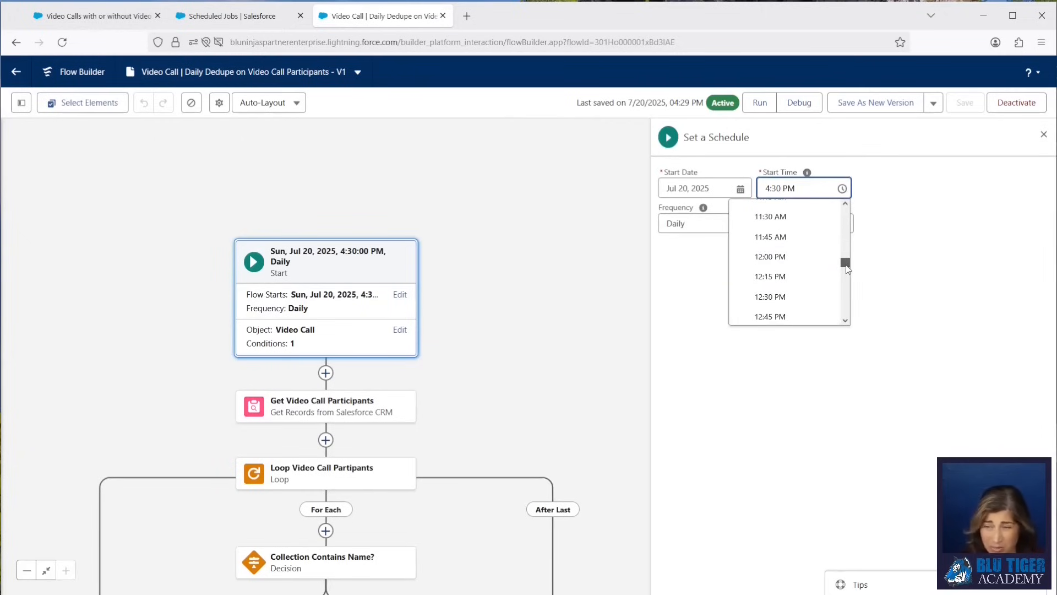
pyautogui.scroll(5, 798, 266)
pyautogui.scroll(2, 792, 266)
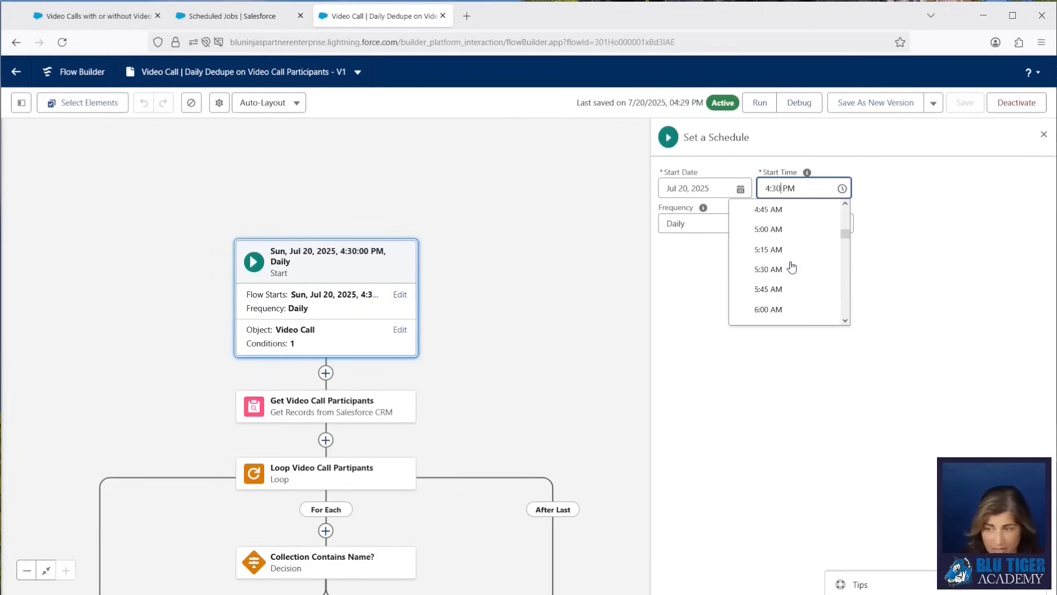
pyautogui.scroll(4, 791, 266)
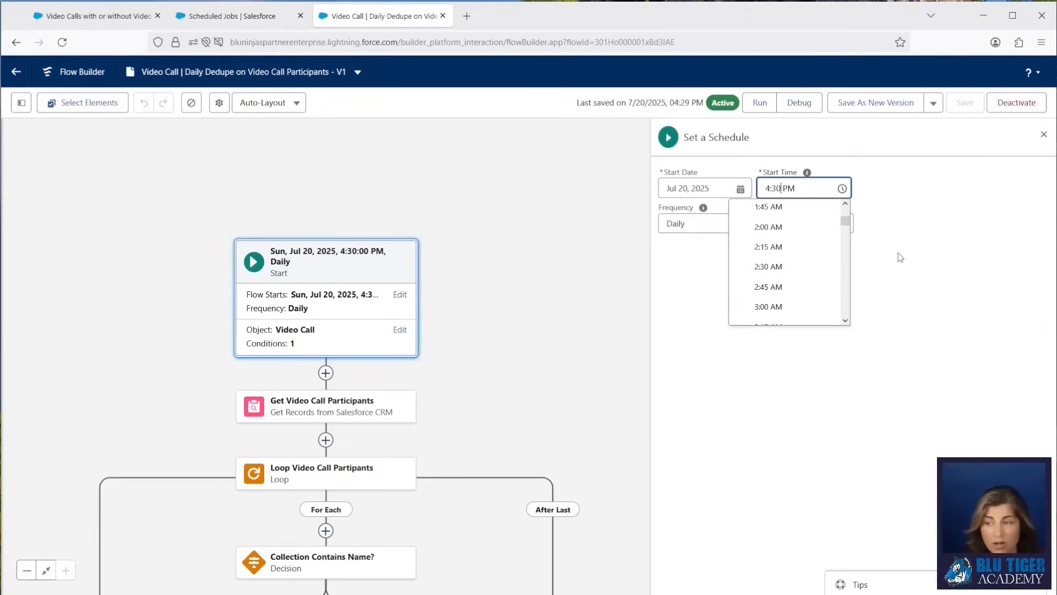
pyautogui.click(751, 235)
# Save the flow as a new version and activate it.
pyautogui.click(860, 103)
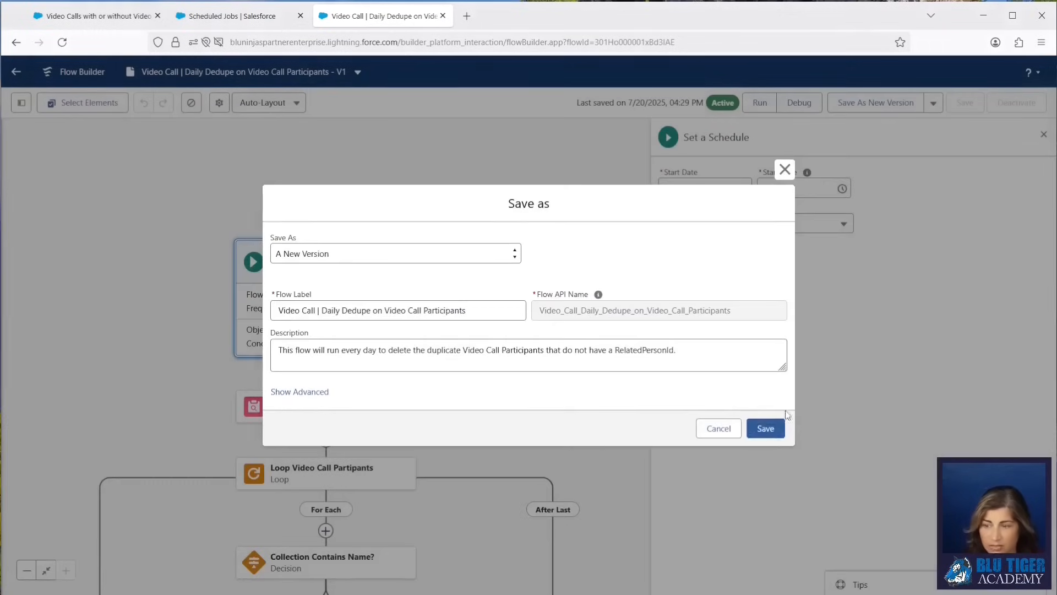
pyautogui.click(760, 429)
pyautogui.click(1021, 106)
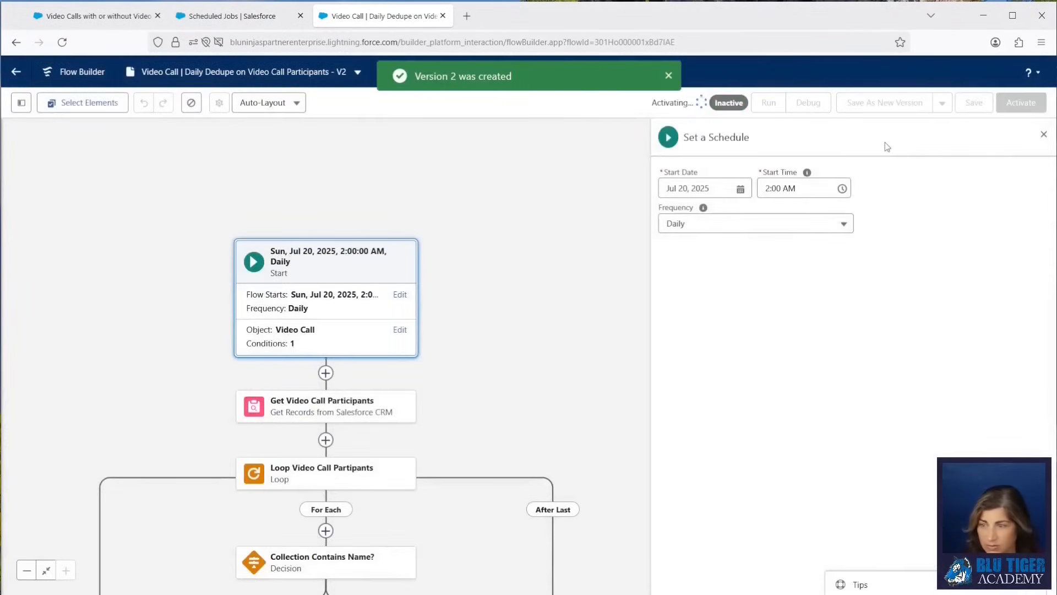
# Refresh the Scheduled Jobs page and check the dedupe flow job's next scheduled run.
pyautogui.click(232, 16)
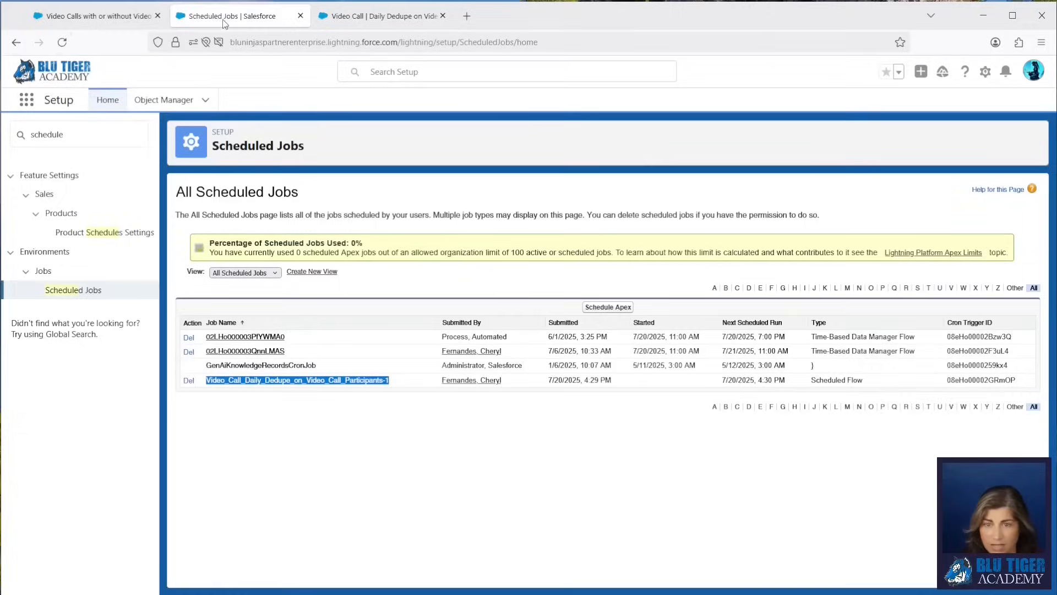
pyautogui.click(61, 43)
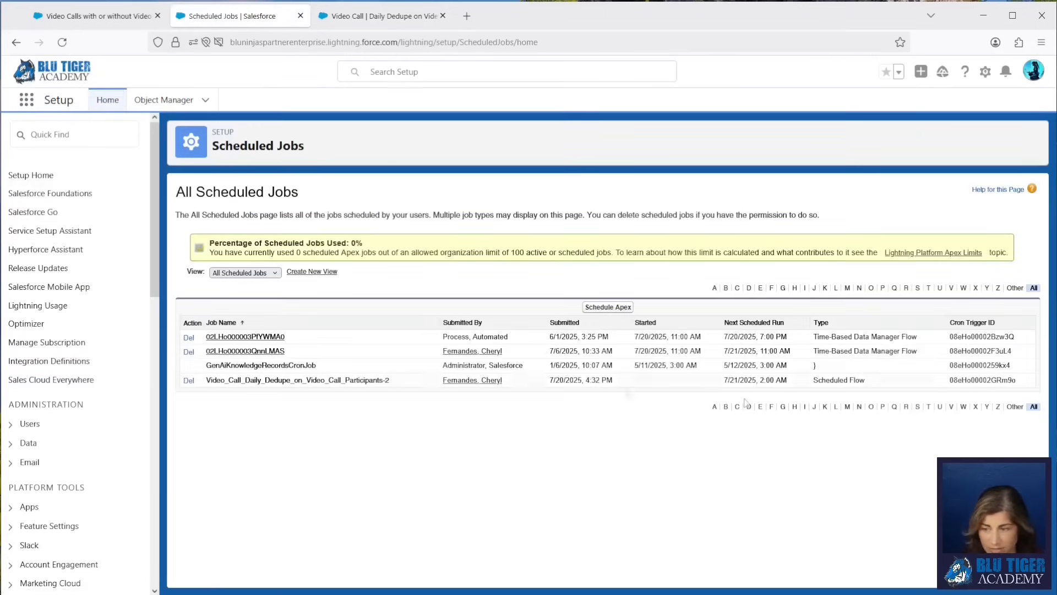
pyautogui.moveTo(731, 384); pyautogui.dragTo(799, 386)
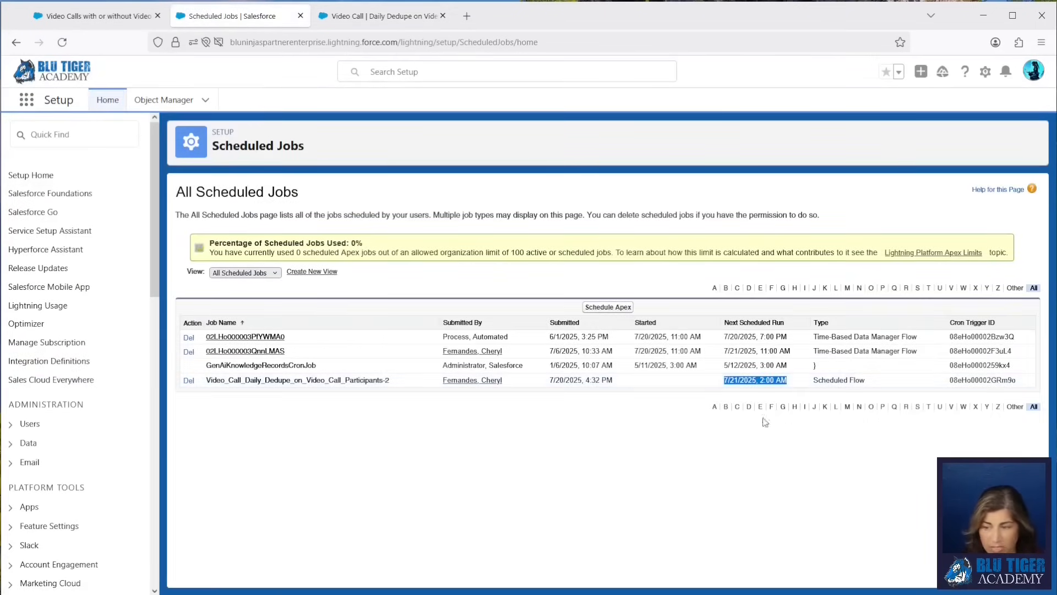